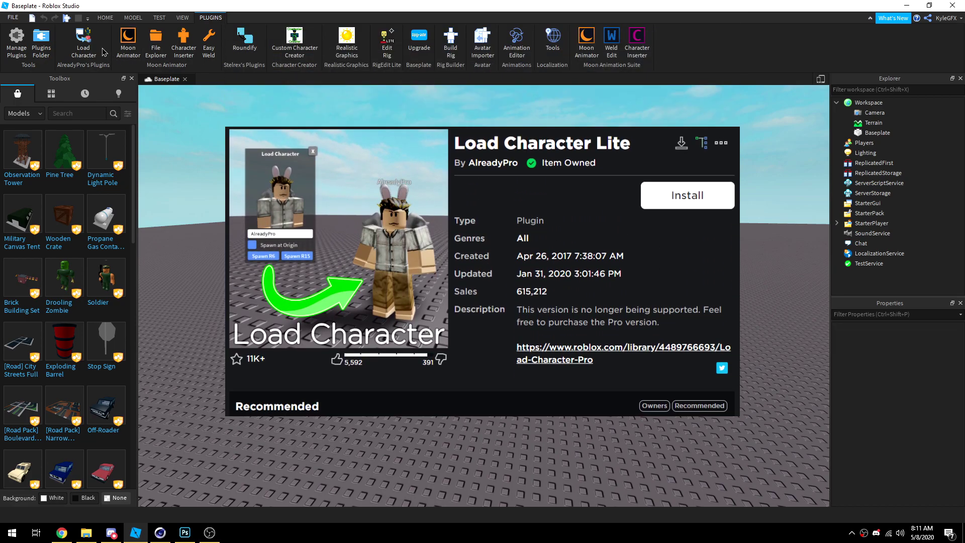
Step: Spawn the KyleGFX character into the baseplate workspace with the Load Character plugin
left_click(96, 53)
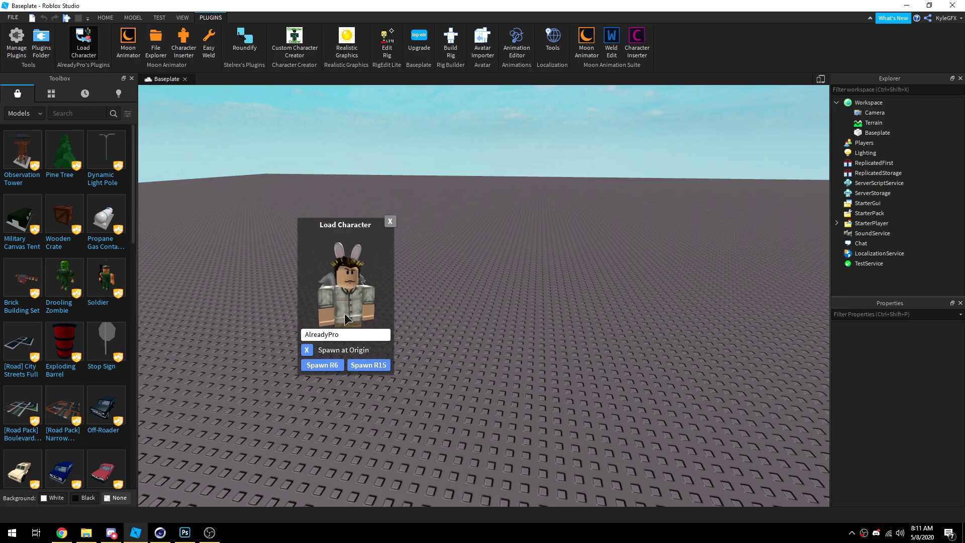
key("ctrl+a")
type("KyleG")
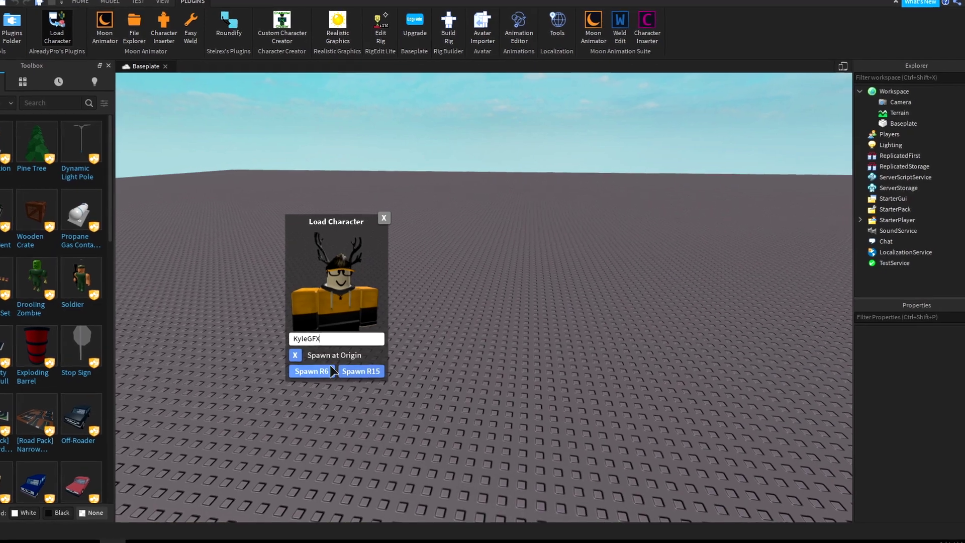
right_click_drag(378, 366, 371, 381)
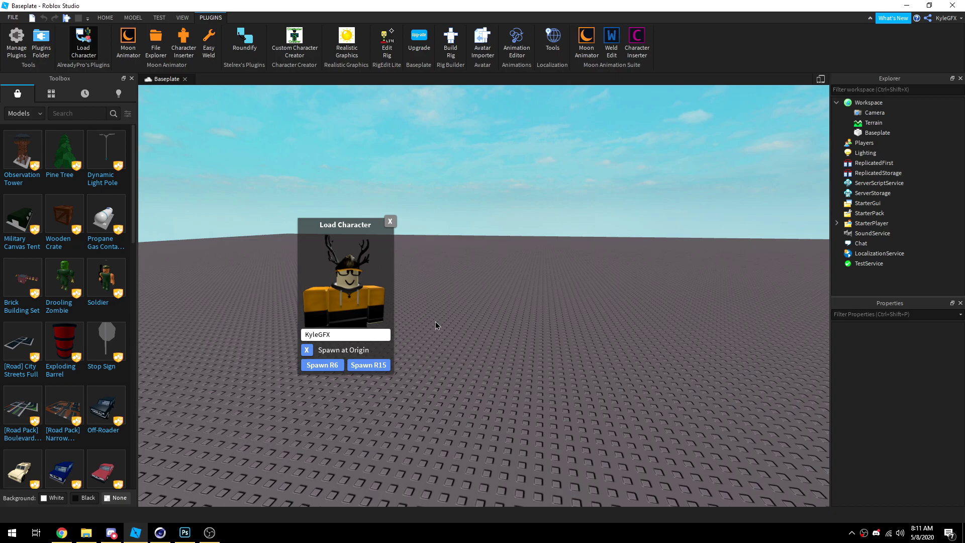
key("a")
right_click_drag(468, 278, 580, 325)
scroll(430, 259, "down", 2)
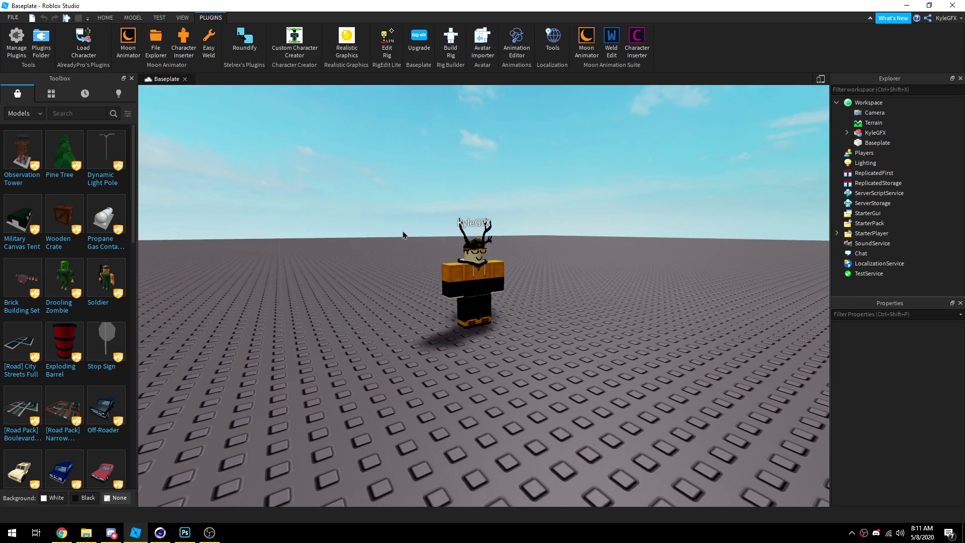
scroll(603, 347, "up", 2)
right_click_drag(642, 376, 583, 312)
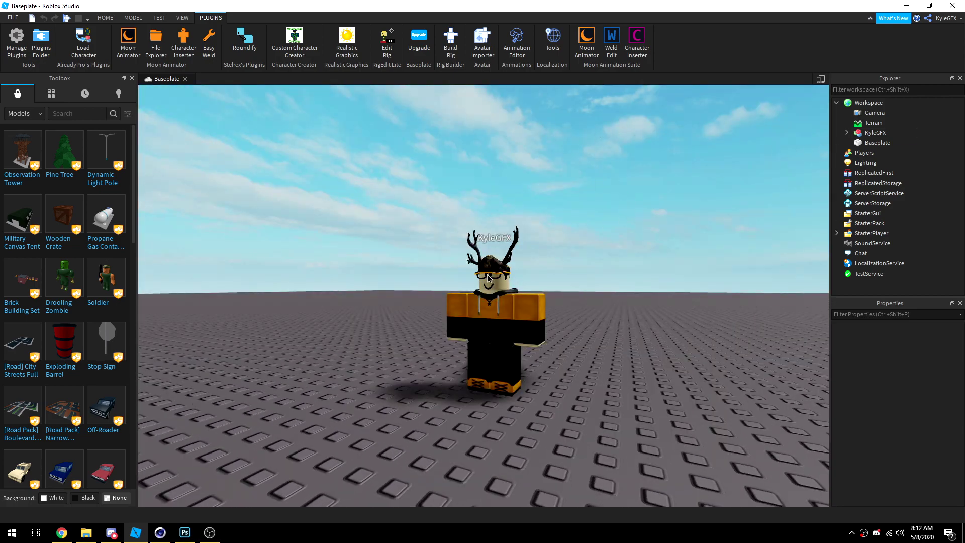
Step: Export the spawned character model to the Desktop as an OBJ file named KyleGFX
right_click(866, 134)
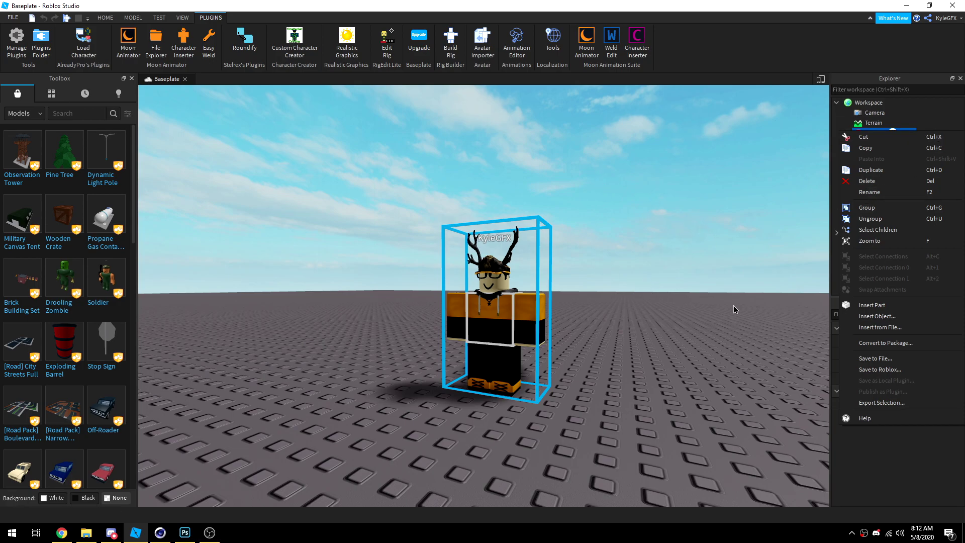
left_click(876, 403)
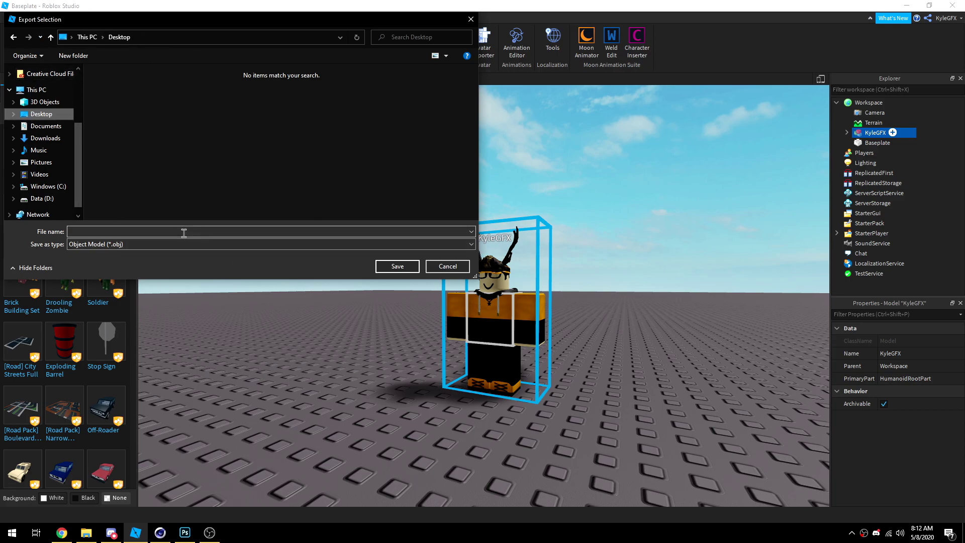
left_click(184, 232)
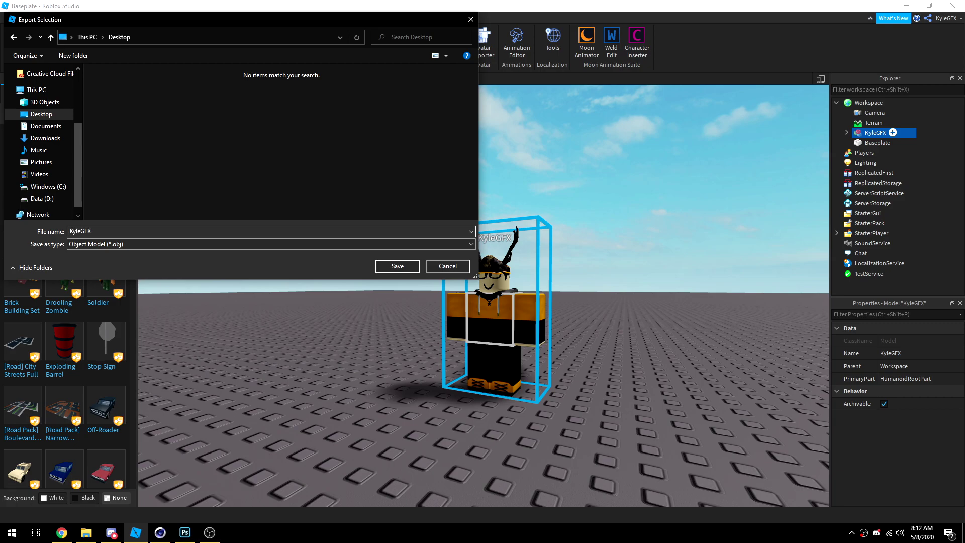
key("Return")
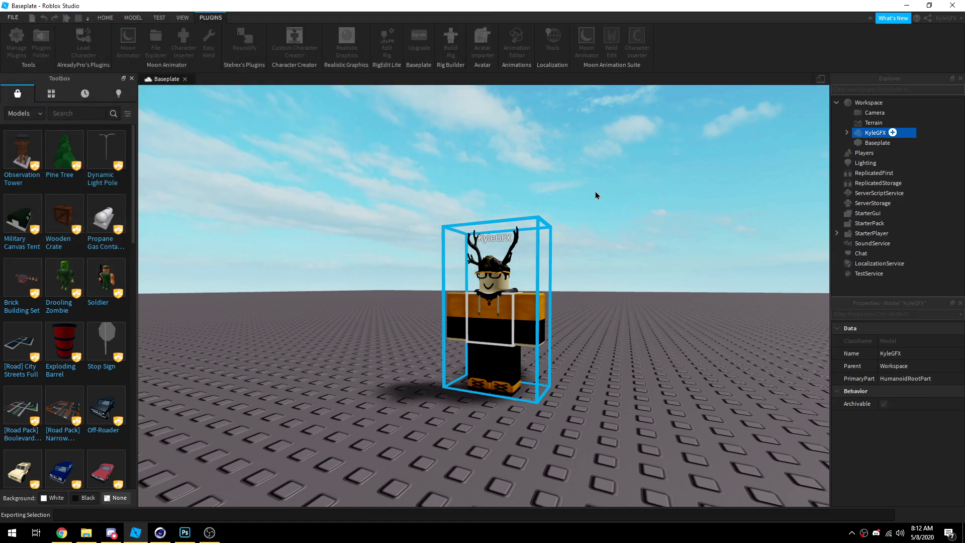
left_click(603, 217)
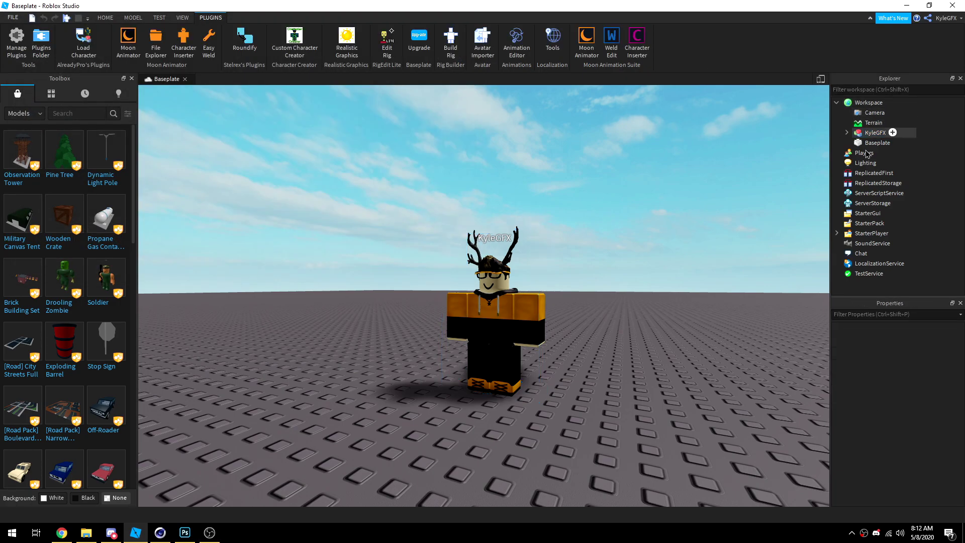
right_click_drag(550, 230, 601, 241)
key("s")
key("d")
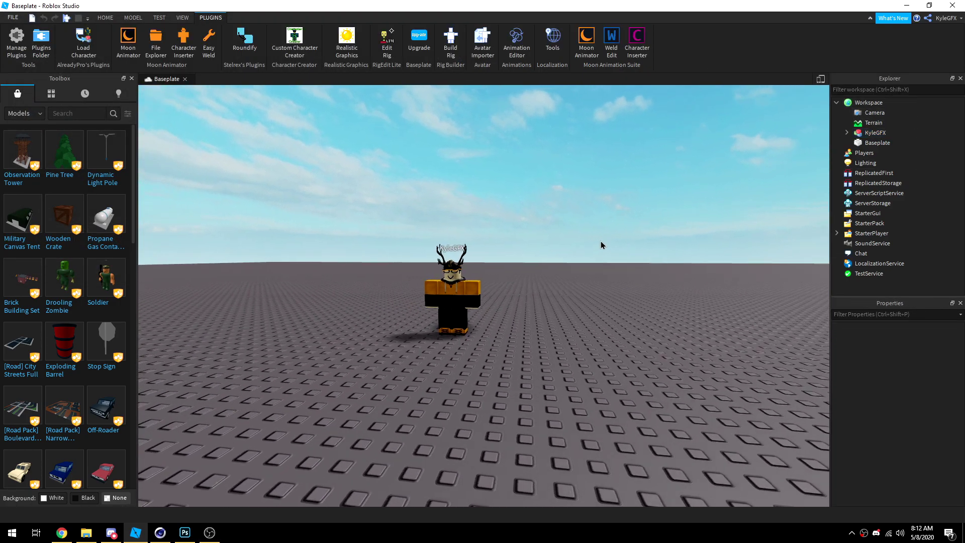
key("w")
key("a")
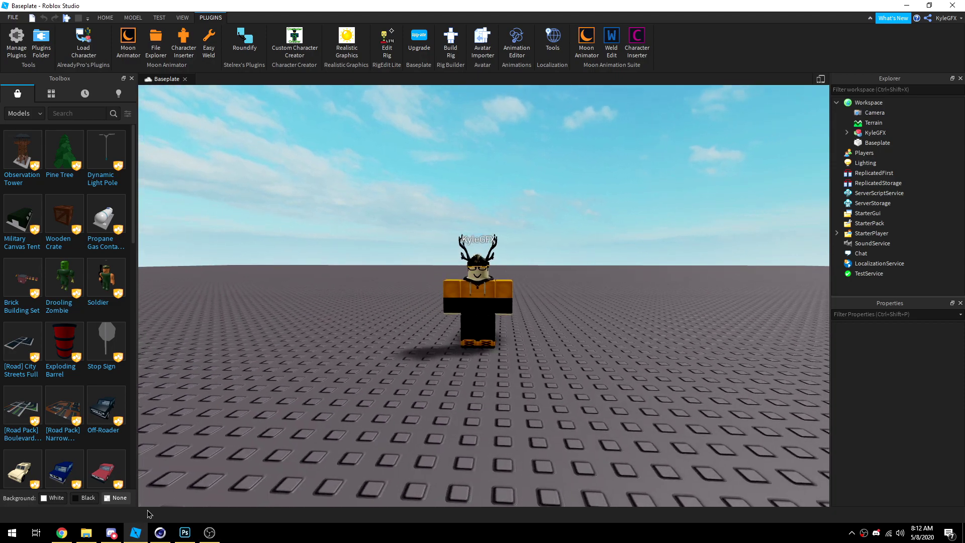
key("w")
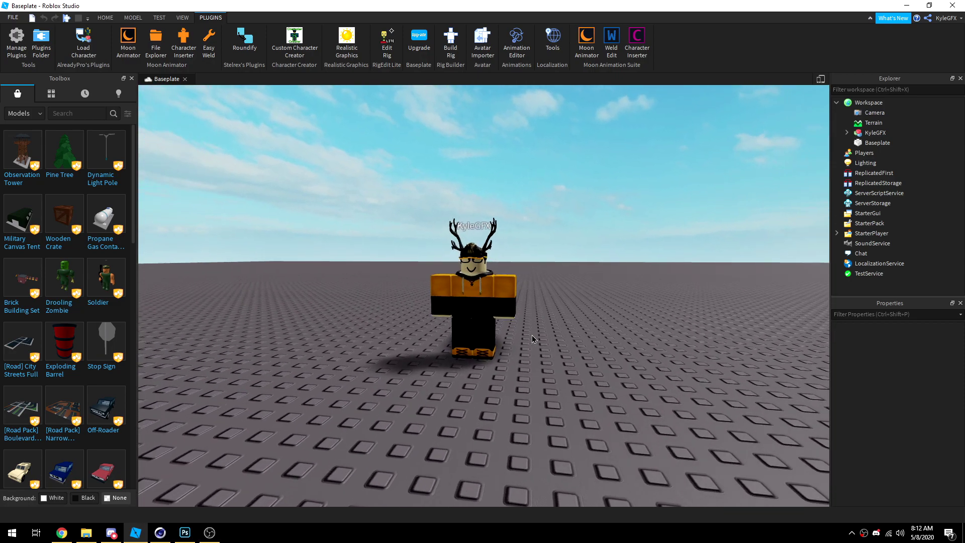
Step: Switch to the browser and look at the MediaFire download page for charlie.lib4d
left_click(62, 532)
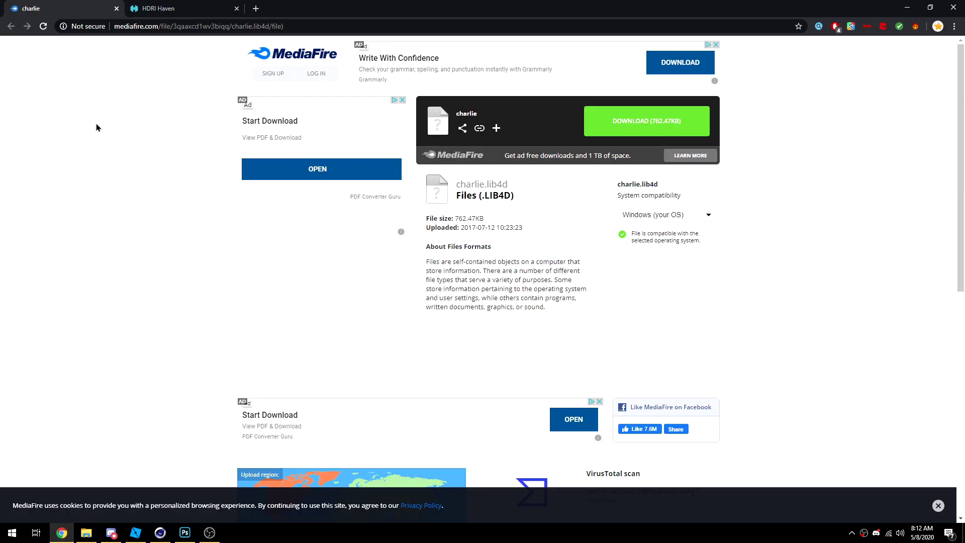
mouse_move(509, 184)
left_mouse_down()
mouse_move(488, 185)
mouse_move(512, 185)
left_mouse_up()
left_click(528, 190)
left_click(505, 185)
Step: Switch to Cinema 4D and open the charlie.lib4d library from the charlie folder in Documents
left_click(160, 532)
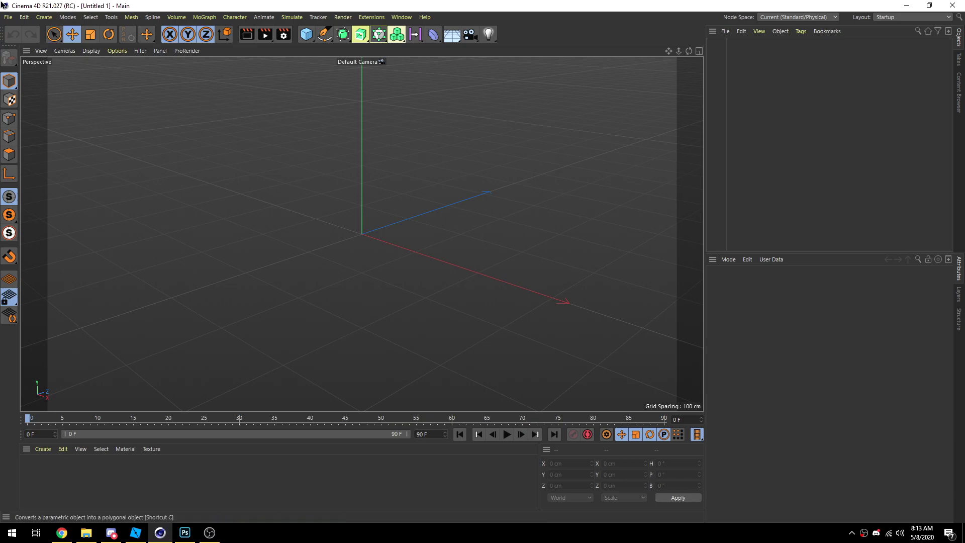
left_click(8, 17)
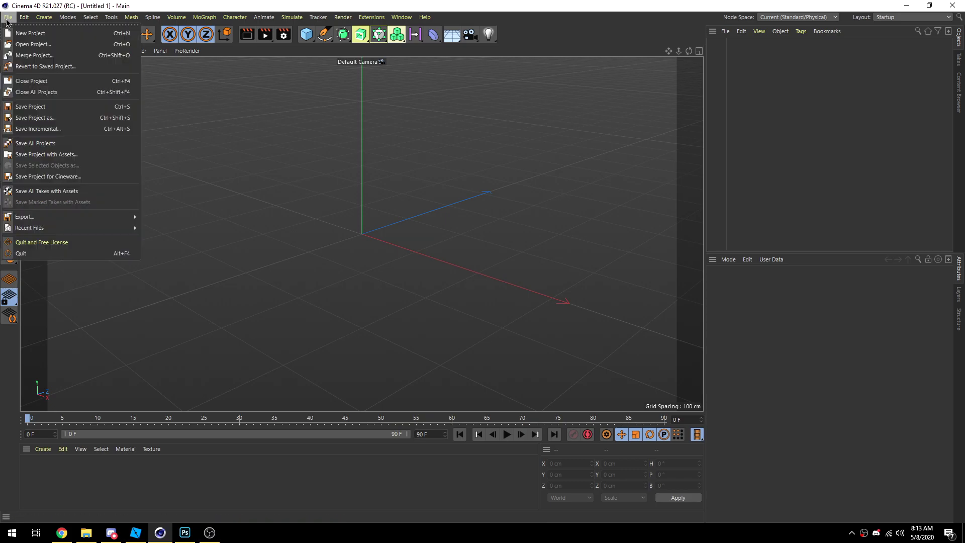
left_click(34, 45)
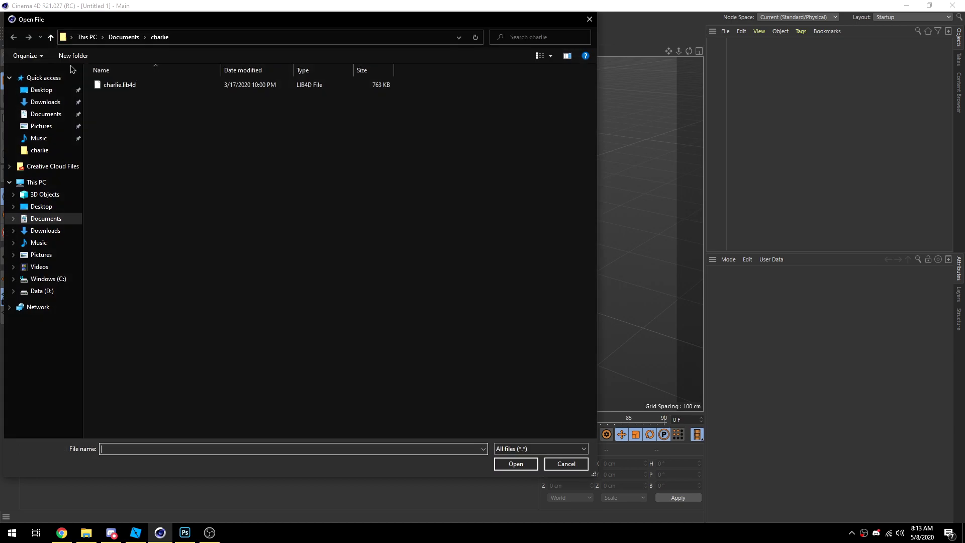
left_click(129, 86)
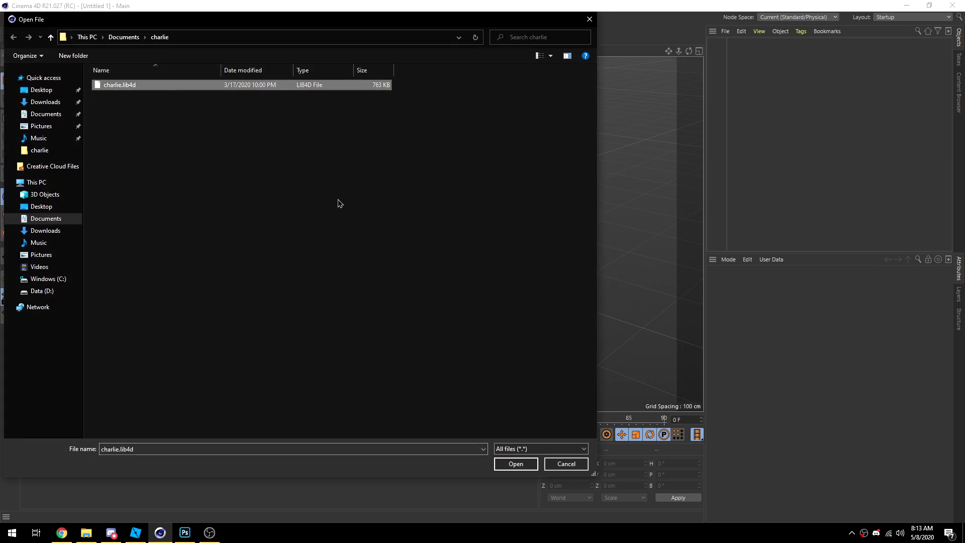
left_click(510, 465)
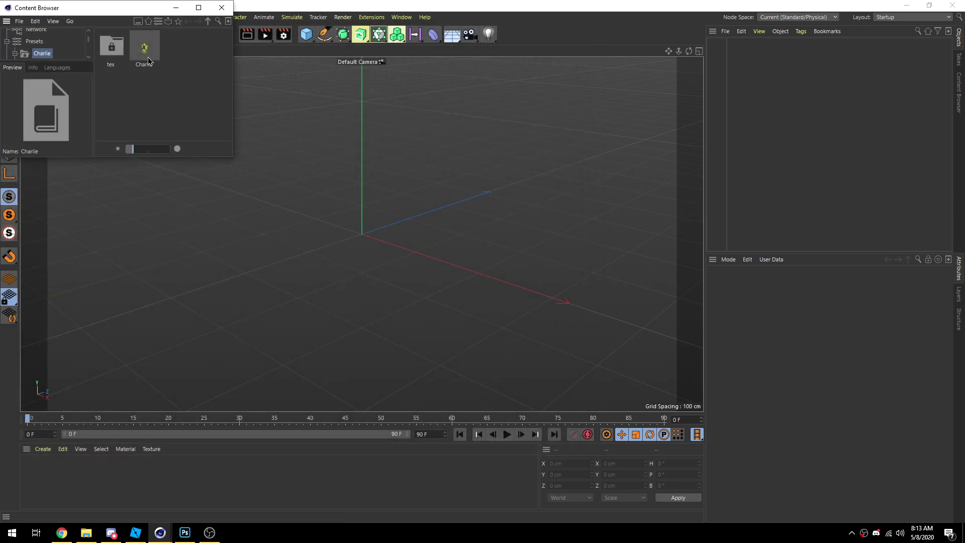
Step: Load the Charlie rig from the Content Browser into the scene, dismissing the C.O.F.F.E.E. warning and closing the browser
left_click_drag(118, 12, 438, 159)
left_click_drag(375, 157, 355, 150)
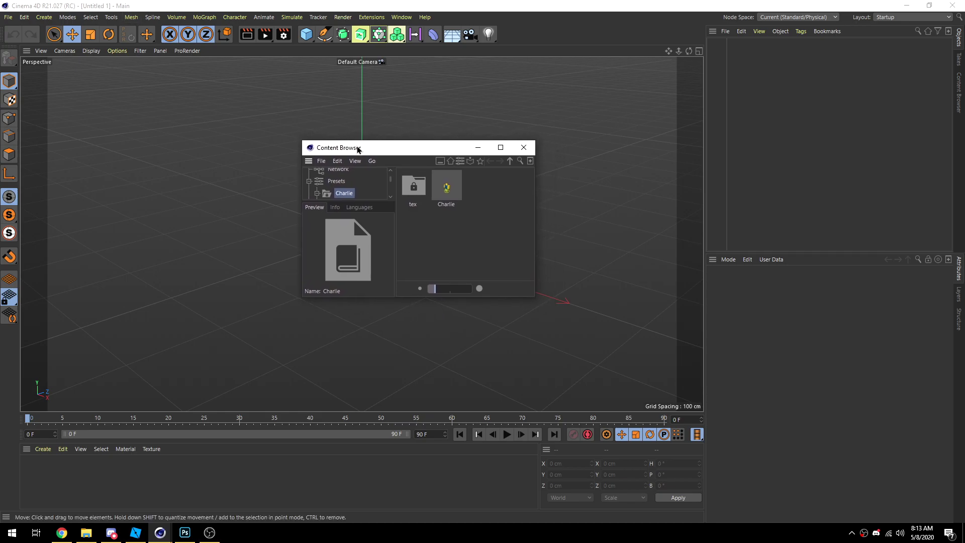
double_click(450, 194)
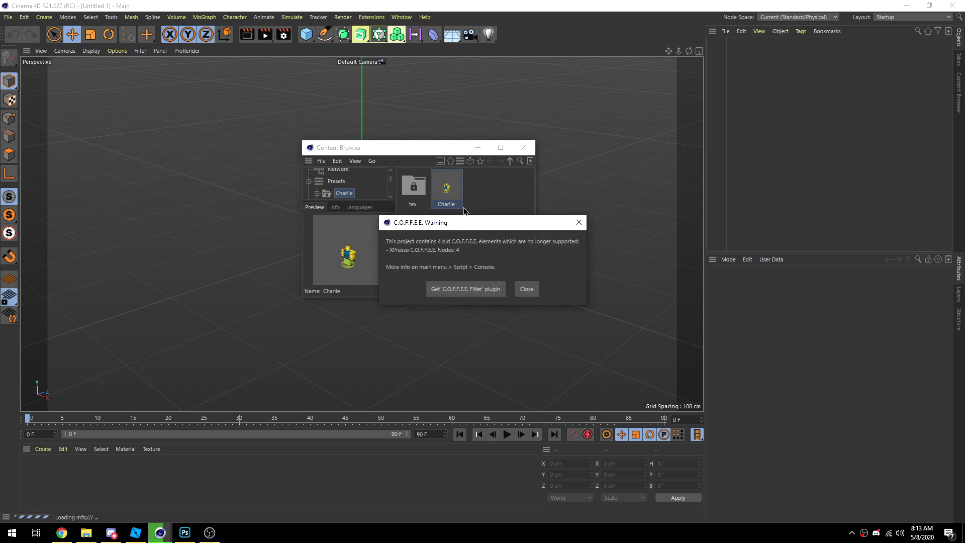
left_click(526, 289)
left_click(524, 147)
Step: Set the Charlie rig's Y position to 0 cm so it stands on the grid, and deselect it
left_click_drag(679, 51, 669, 74)
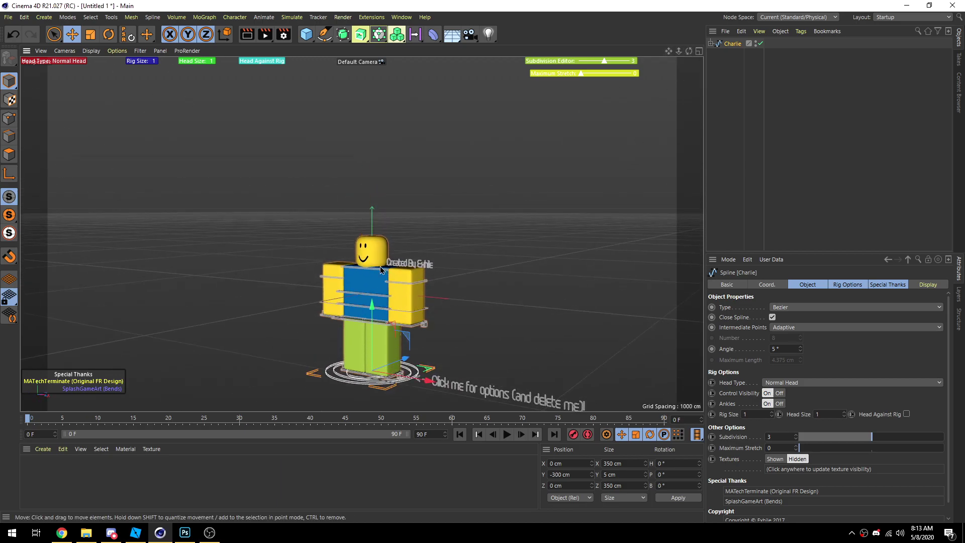
left_click_drag(375, 324, 379, 265)
left_click(565, 472)
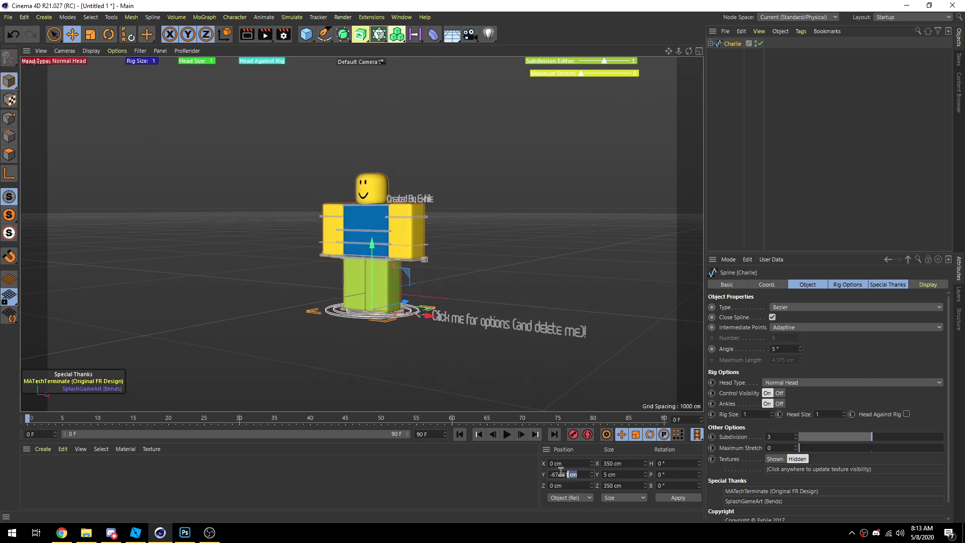
key("BackSpace")
type("-0")
key("Return")
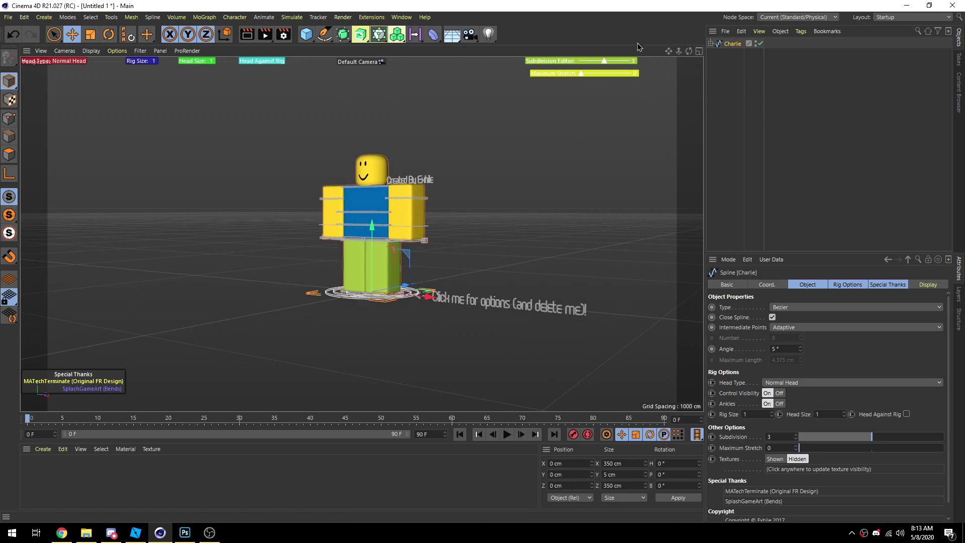
left_click(673, 59)
left_click_drag(668, 51, 708, 51)
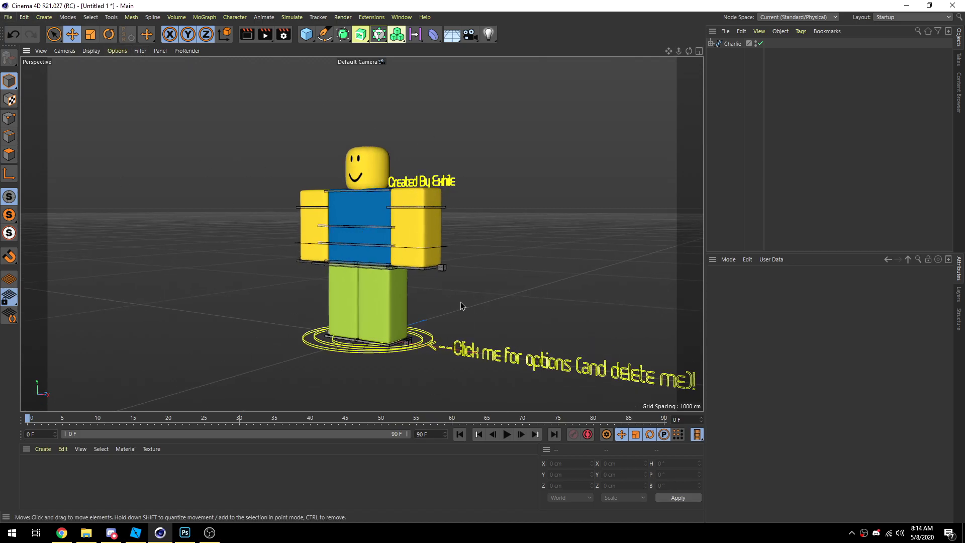
left_click(8, 17)
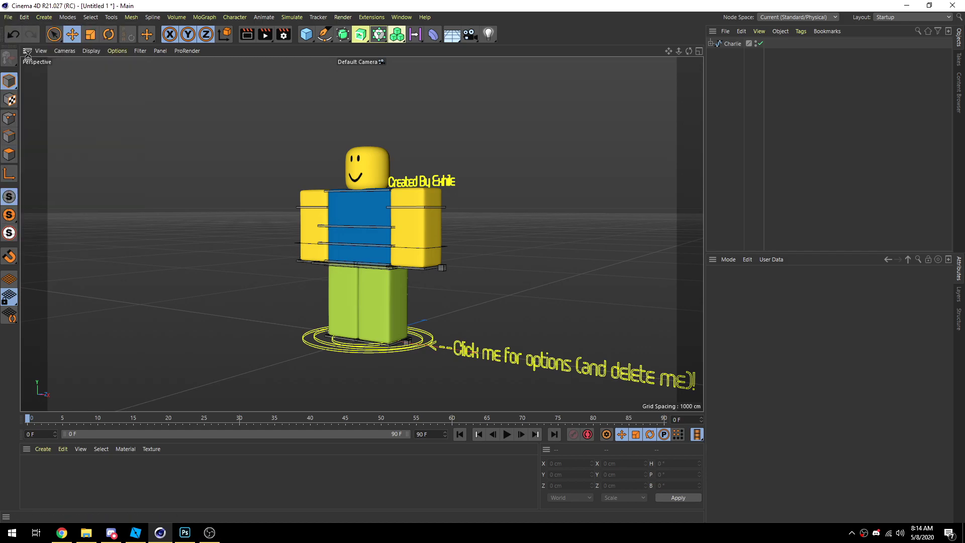
left_click(30, 45)
left_click(65, 207)
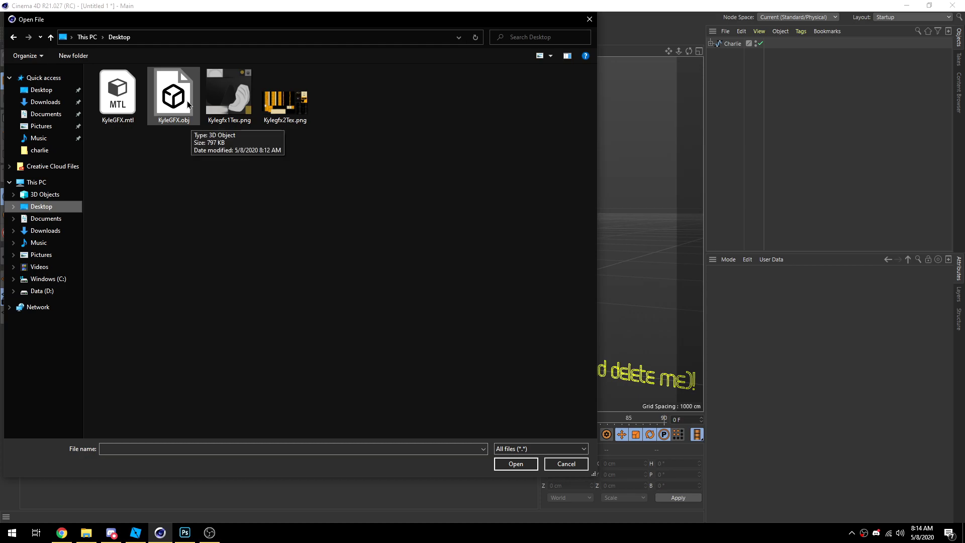
left_click(564, 463)
Step: Merge KyleGFX.obj from the Desktop into the current project
left_click(12, 18)
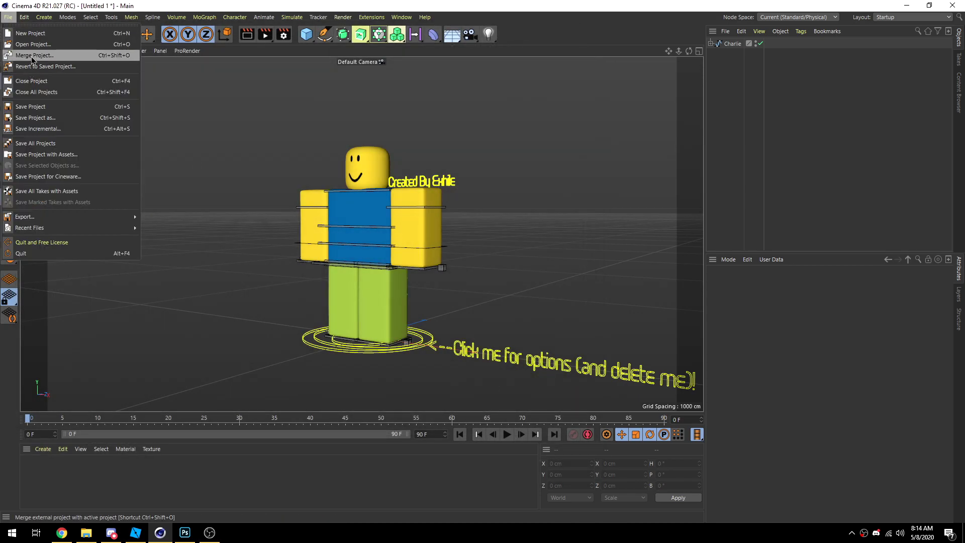
left_click(32, 55)
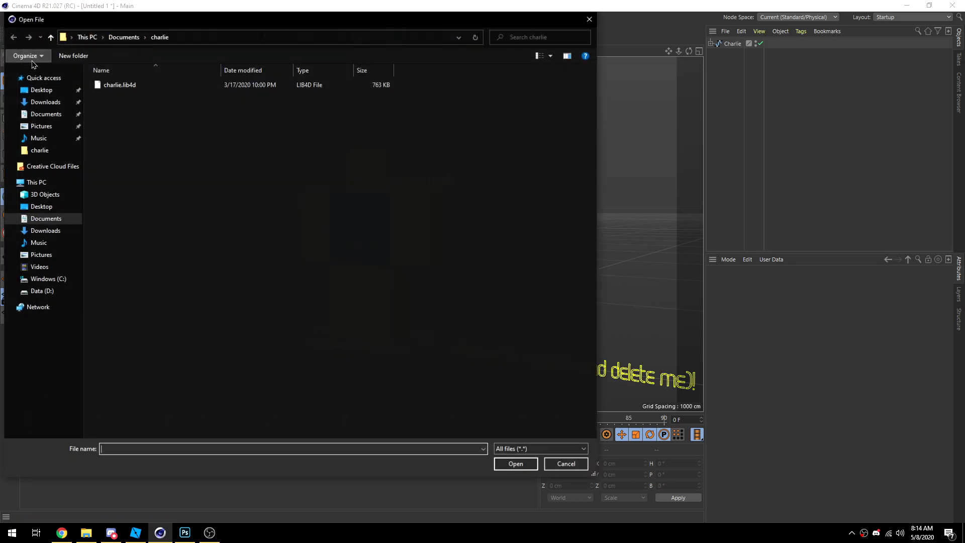
left_click(41, 206)
left_click(181, 109)
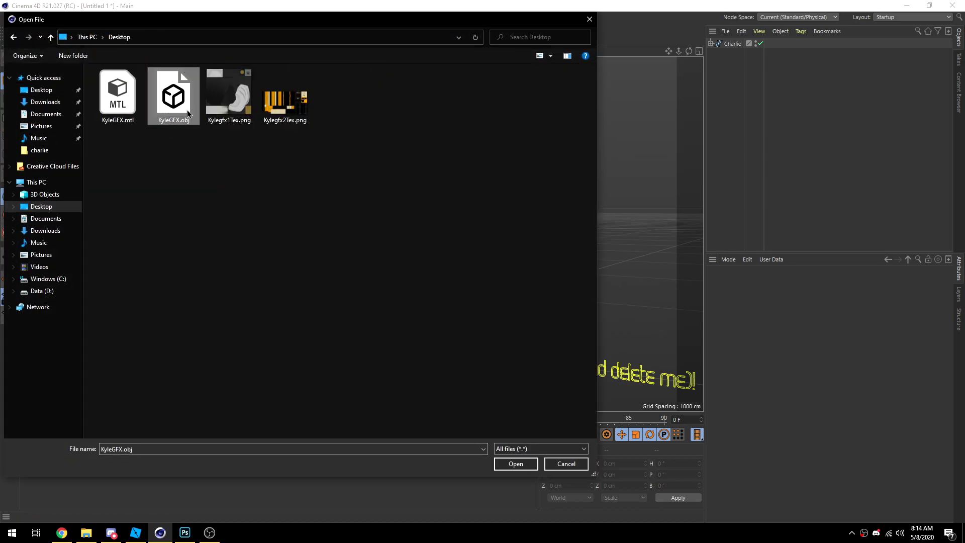
left_click(509, 465)
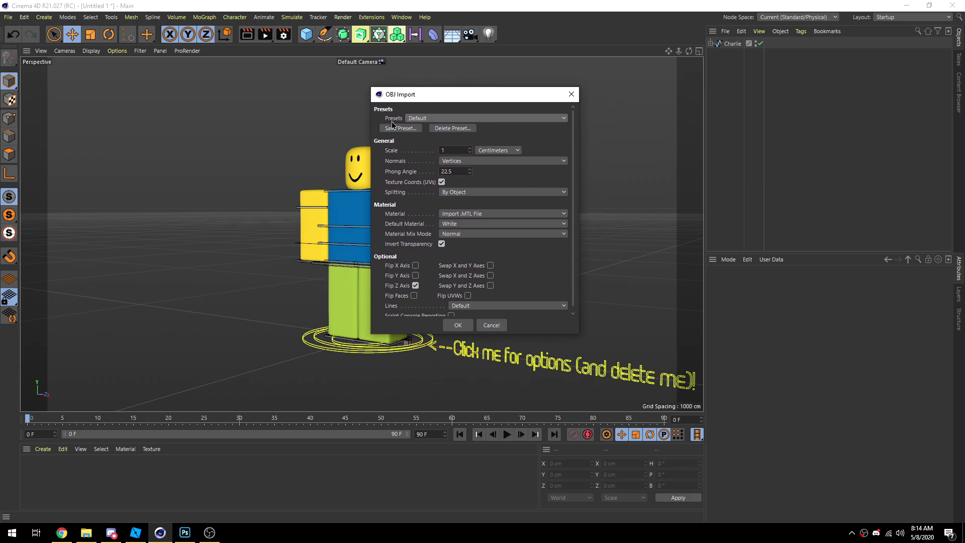
Step: Import the OBJ with a scale of 10 centimeters and Invert Transparency turned off
left_click(414, 119)
left_click(418, 142)
left_click(446, 150)
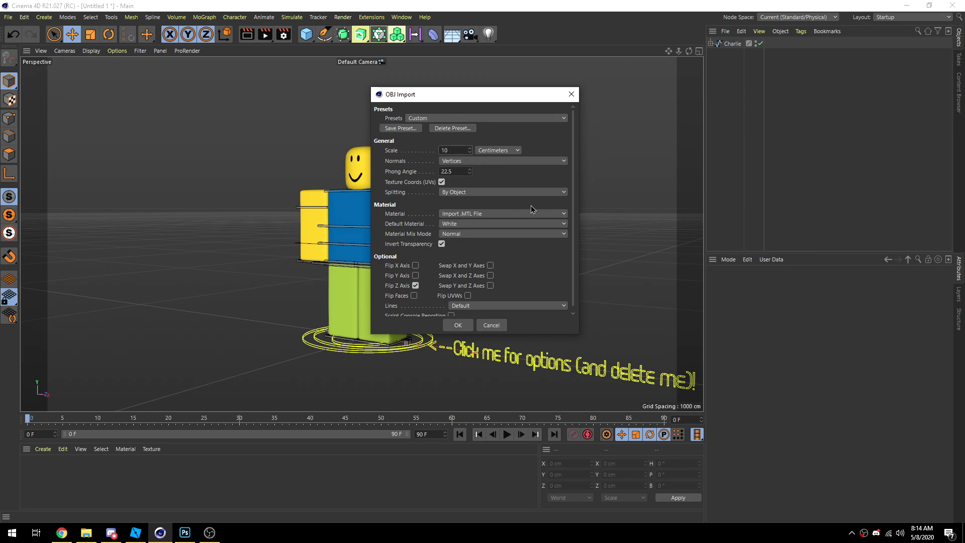
left_click(442, 244)
left_click(455, 325)
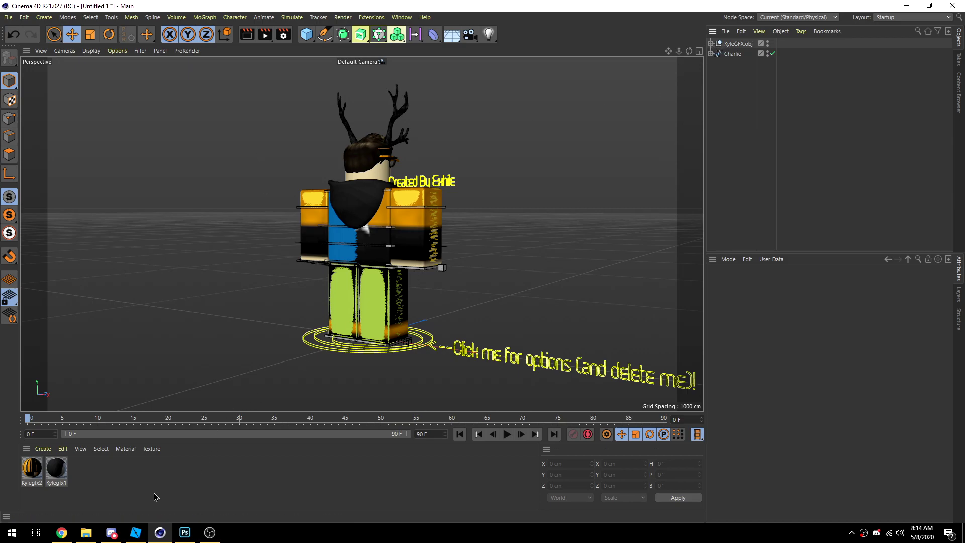
Step: Relink the Kylegfx2 material's color texture to Kylegfx2Tex.png on the Desktop without copying it to the project, and clear the selection
left_click(732, 45)
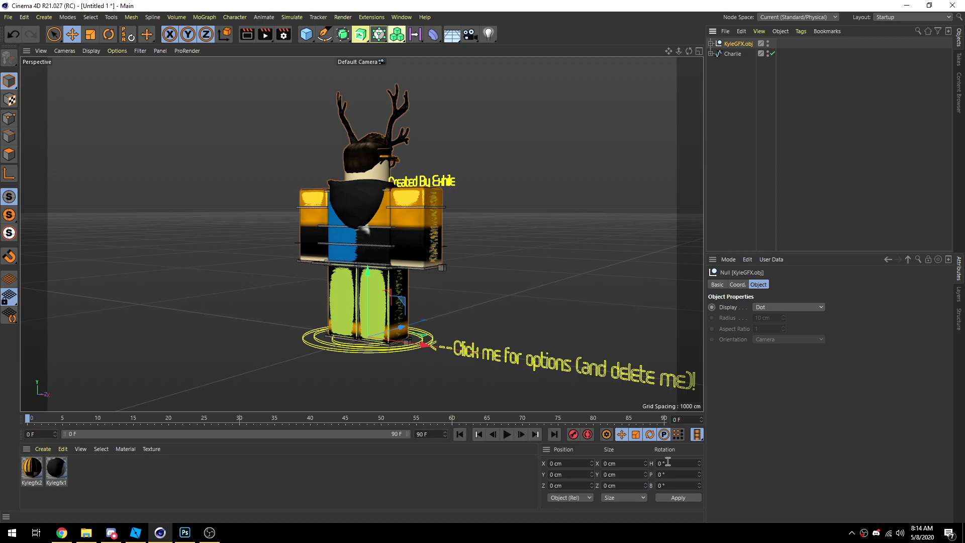
left_click_drag(76, 493, 22, 457)
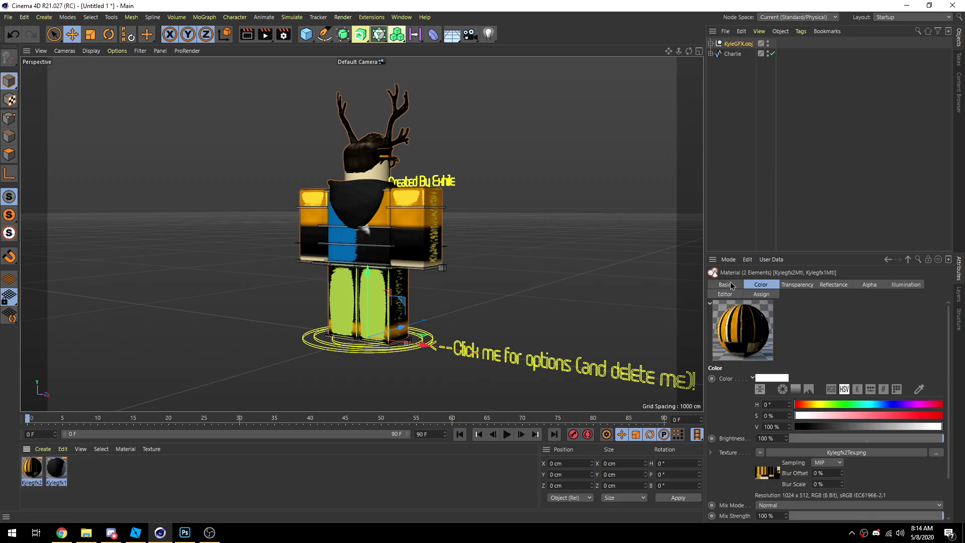
left_click(760, 285)
left_click(33, 480)
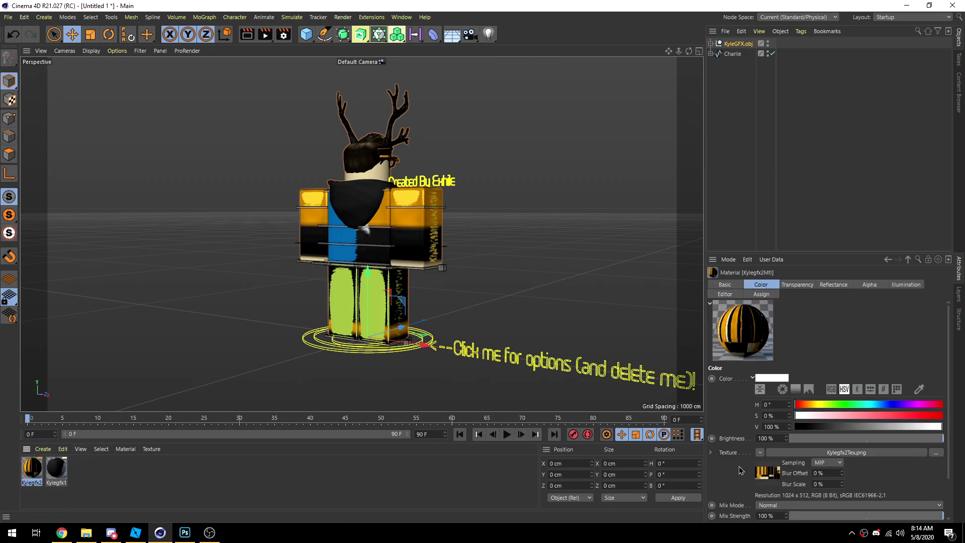
left_click(923, 453)
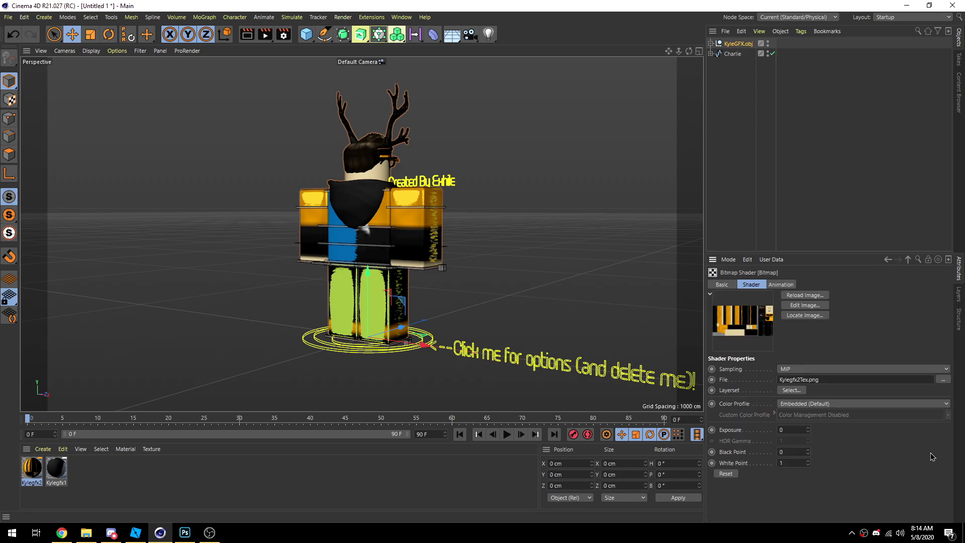
left_click(41, 472)
left_click(936, 452)
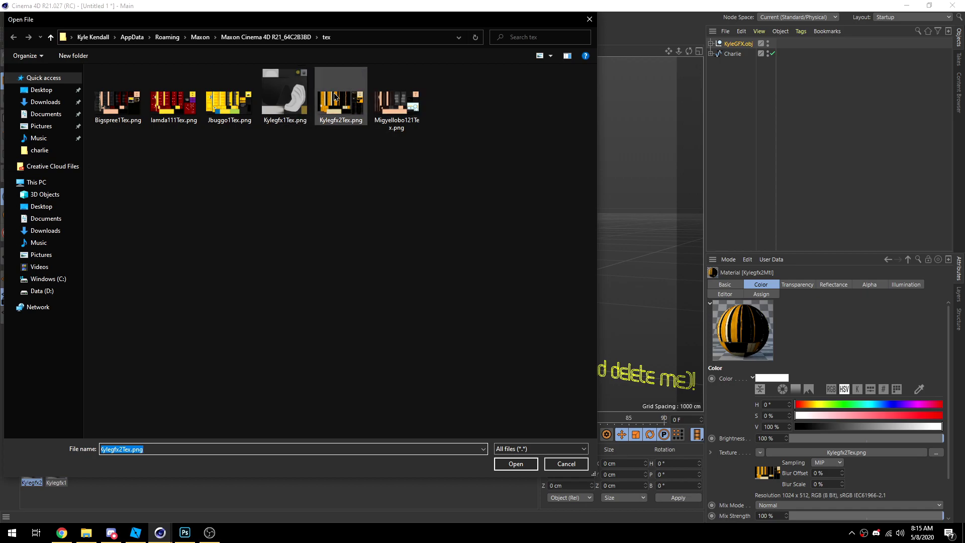
left_click(42, 206)
double_click(303, 110)
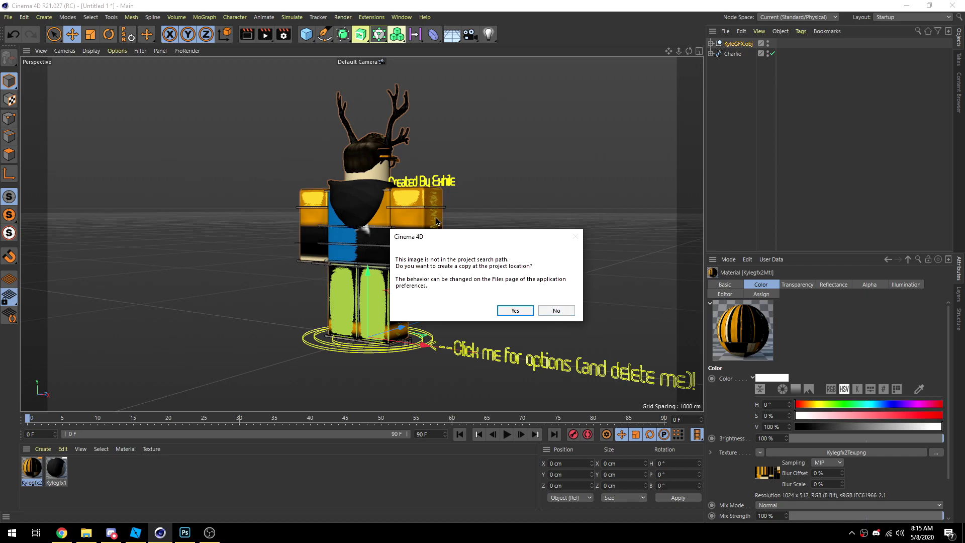
left_click(557, 310)
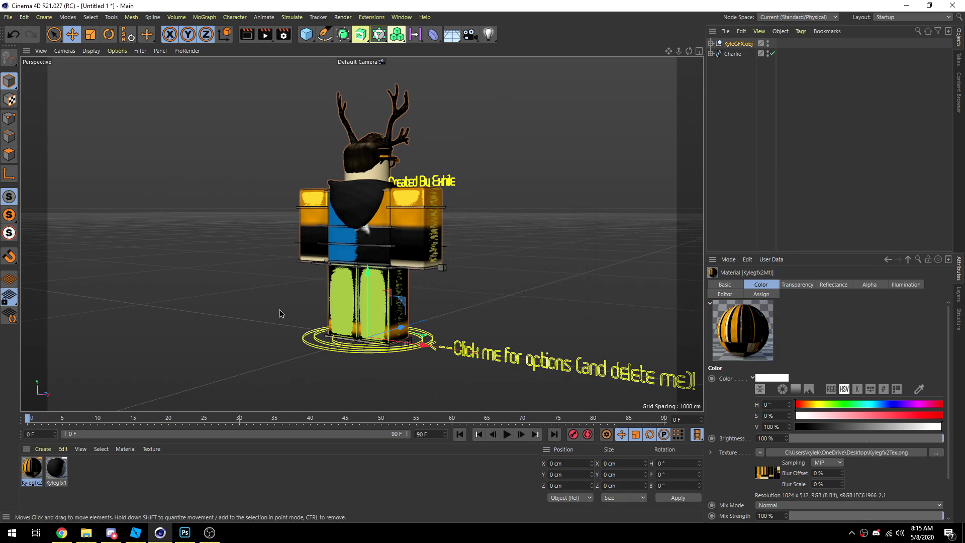
left_click(490, 467)
left_click(862, 177)
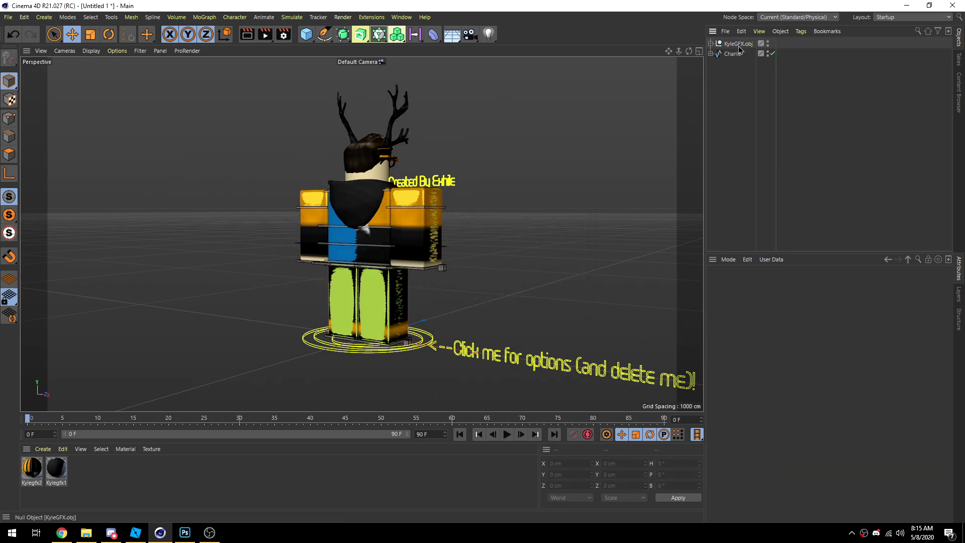
Step: Set the KyleGFX.obj null's heading rotation to 180° so the character faces the same way as the rig, and deselect it
left_click(739, 45)
left_click(671, 463)
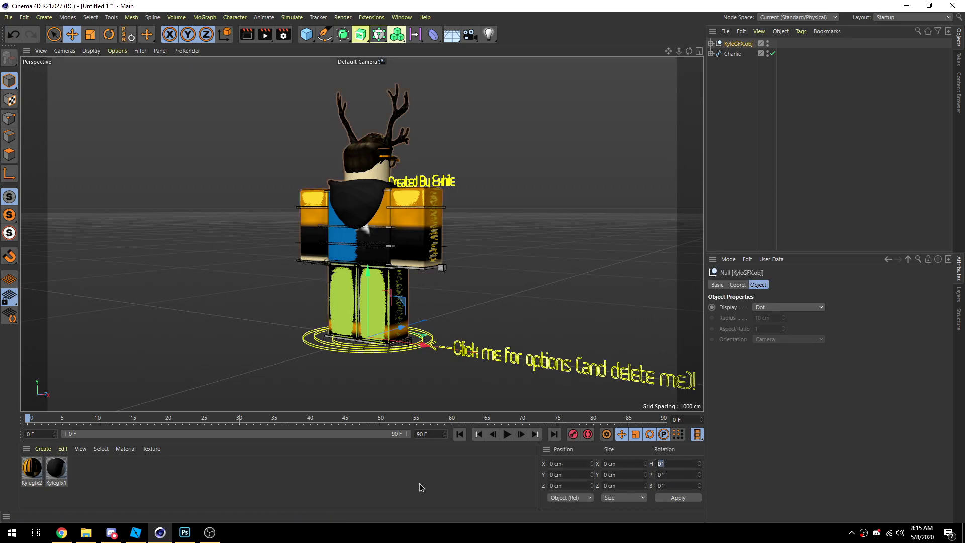
type("180")
key("Return")
left_click(817, 159)
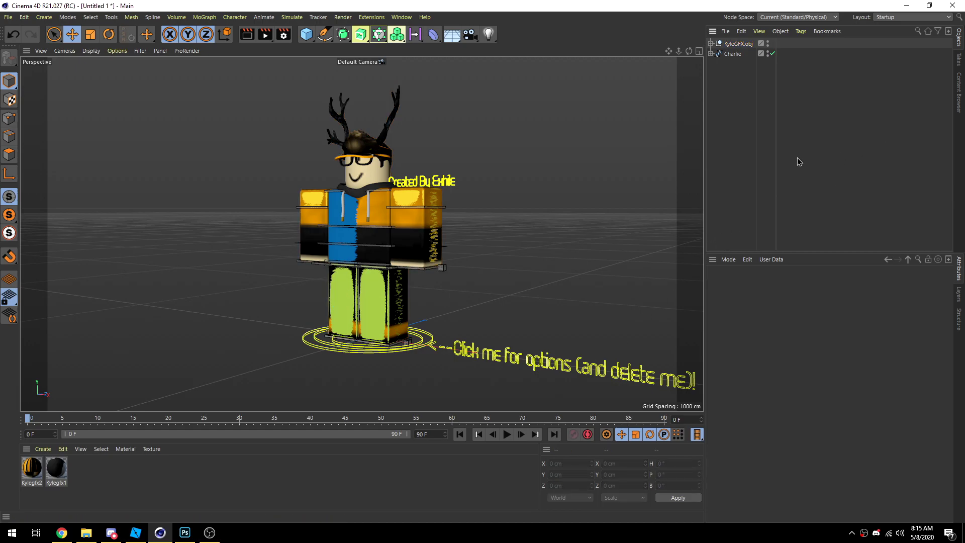
Step: Turn off Reflectance, Transparency and Alpha for both Kylegfx materials
left_click_drag(688, 51, 695, 52)
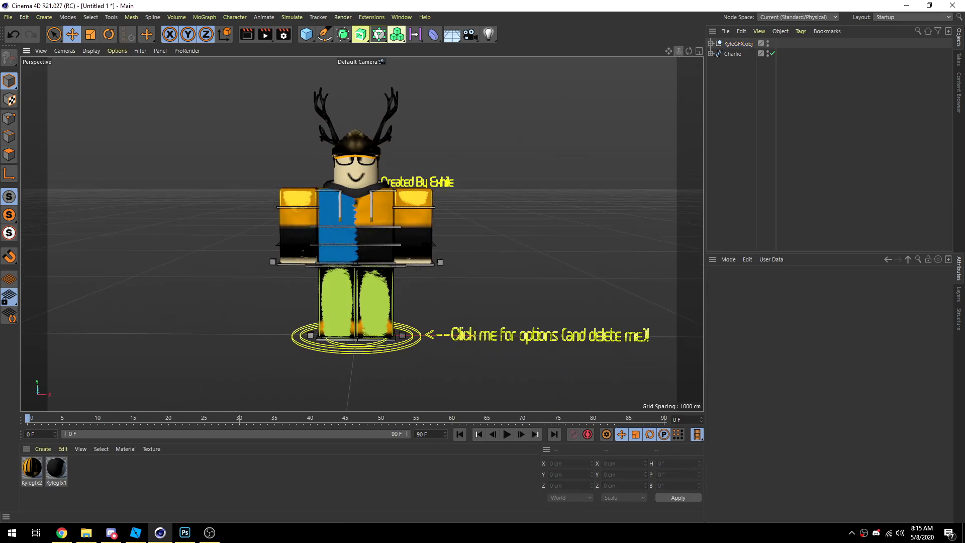
scroll(362, 234, "up", 5)
scroll(361, 234, "up", 5)
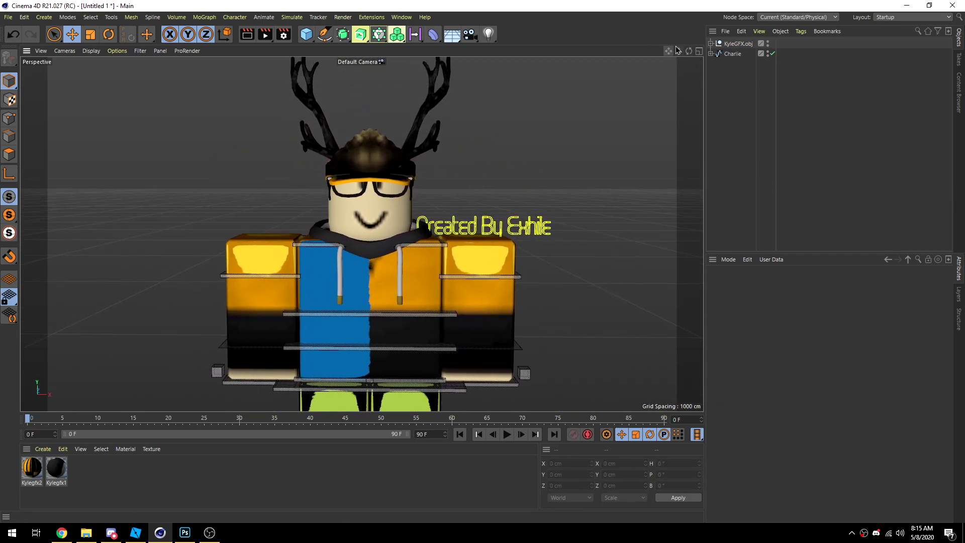
left_click_drag(91, 492, 22, 457)
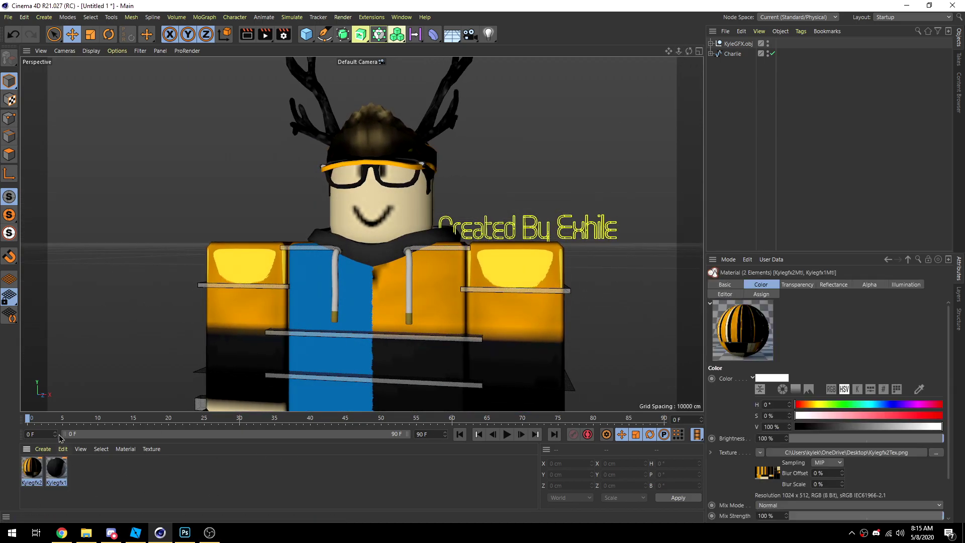
left_click(723, 288)
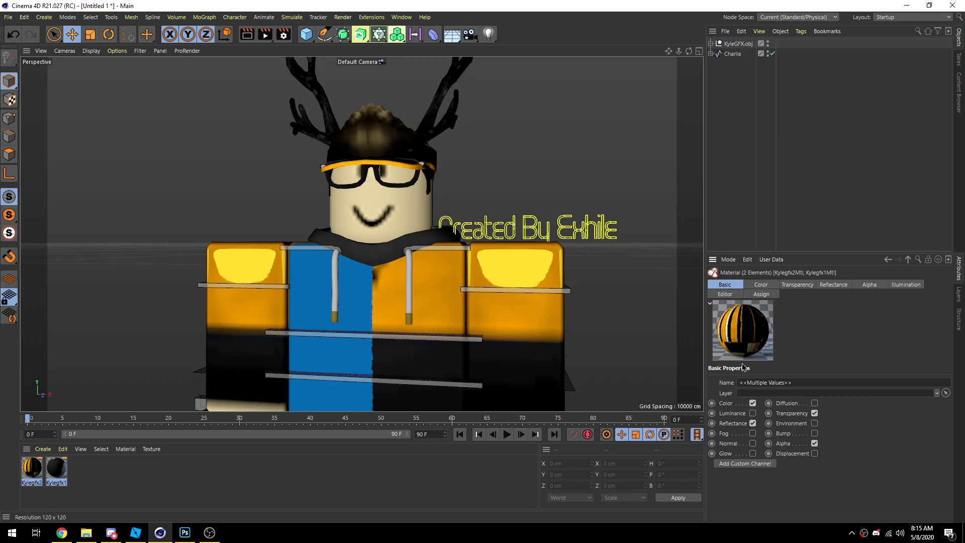
left_click(753, 424)
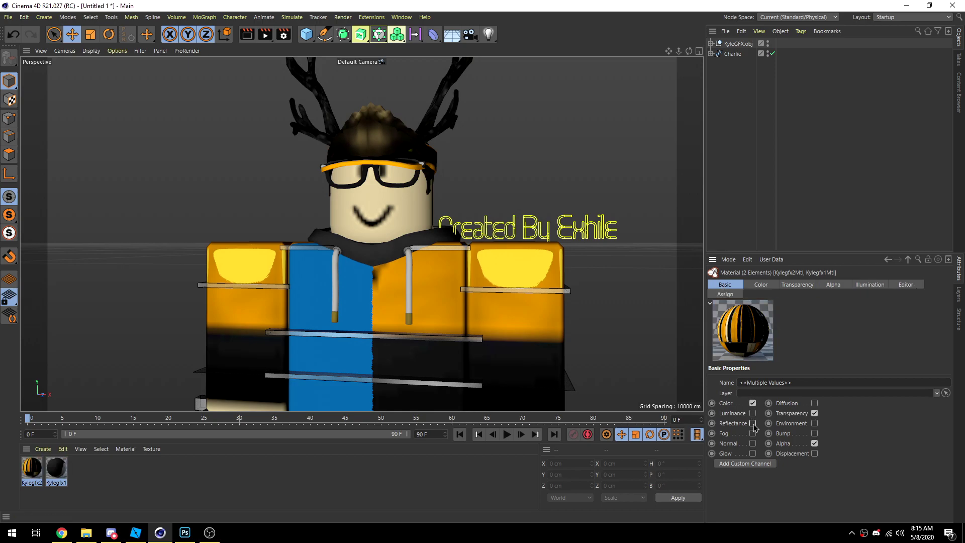
left_click(814, 414)
left_click(814, 434)
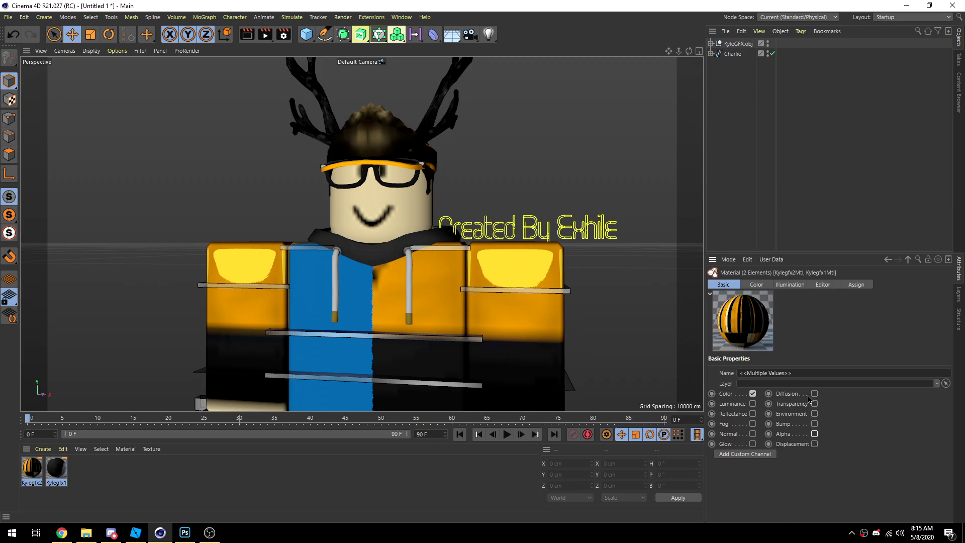
Step: Set the texture preview size of both Kylegfx materials to No Scaling, and deselect them
left_click(822, 285)
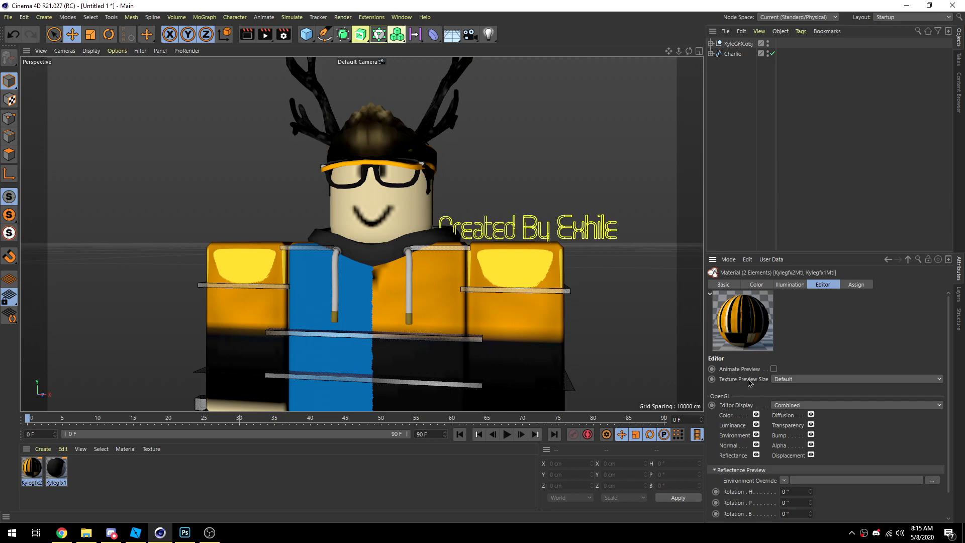
left_click(782, 381)
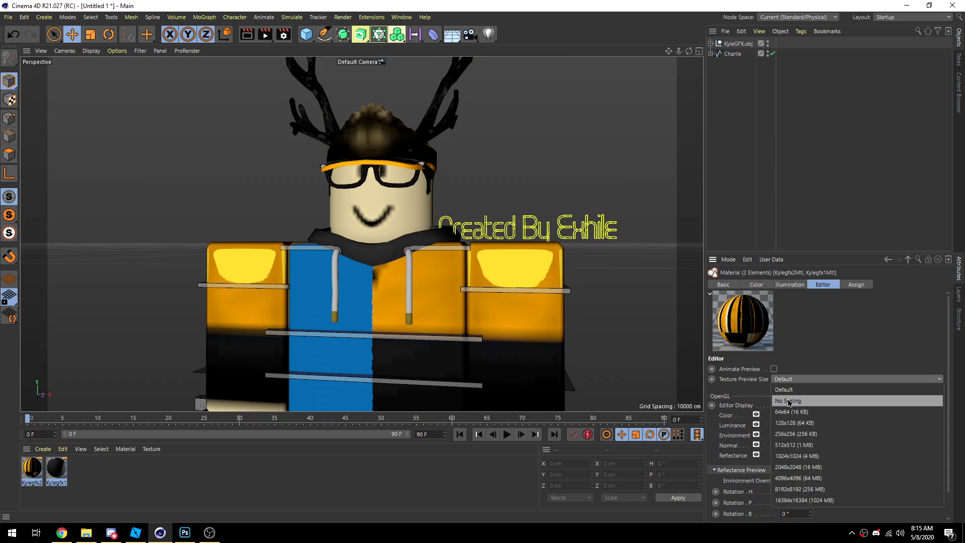
left_click(789, 402)
left_click(853, 221)
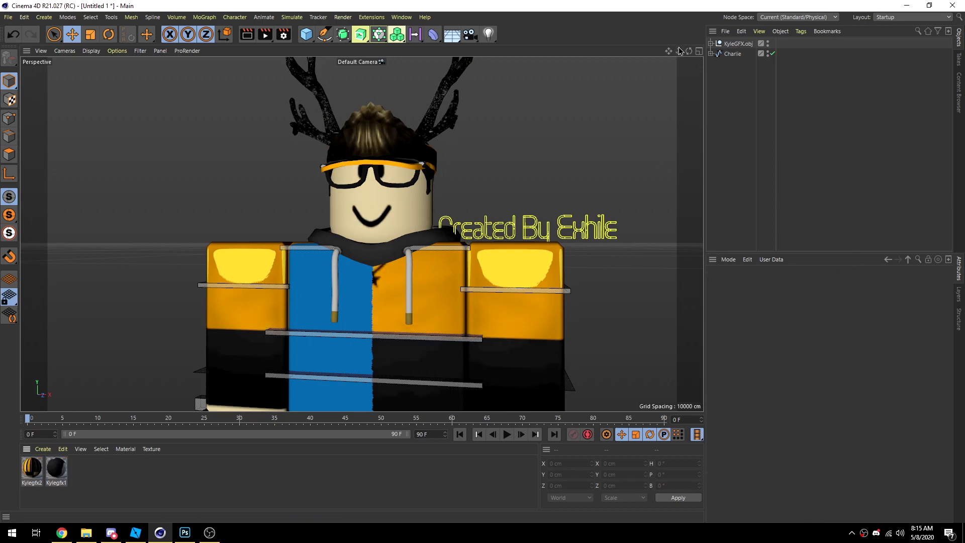
Step: Delete the imported body meshes Kylegfx11 through Kylegfx6 from the KyleGFX.obj group, keeping the head accessories
scroll(362, 234, "down", 2)
scroll(362, 234, "down", 3)
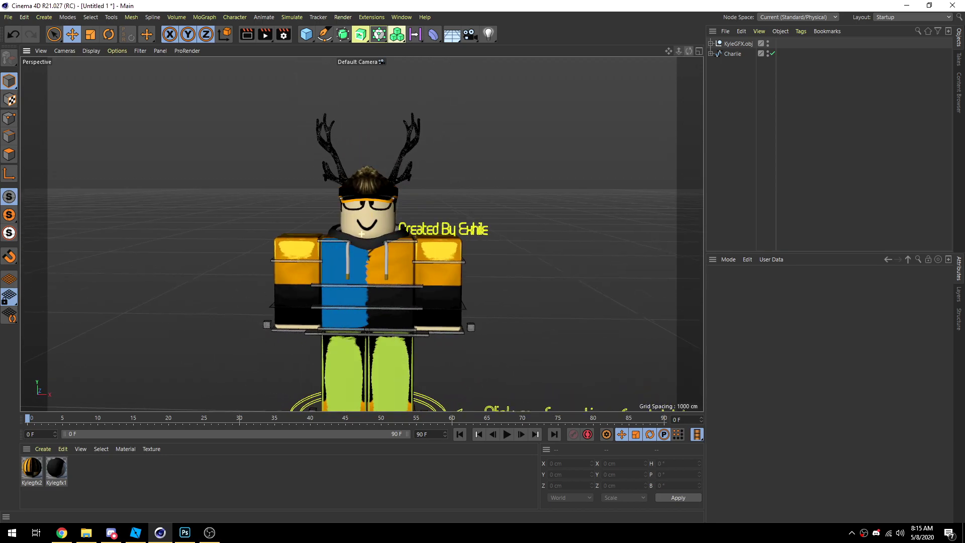
mouse_move(688, 51)
left_mouse_down()
mouse_move(661, 52)
mouse_move(663, 16)
mouse_move(700, 52)
mouse_move(657, 35)
mouse_move(706, 56)
mouse_move(684, 44)
mouse_move(690, 53)
left_mouse_up()
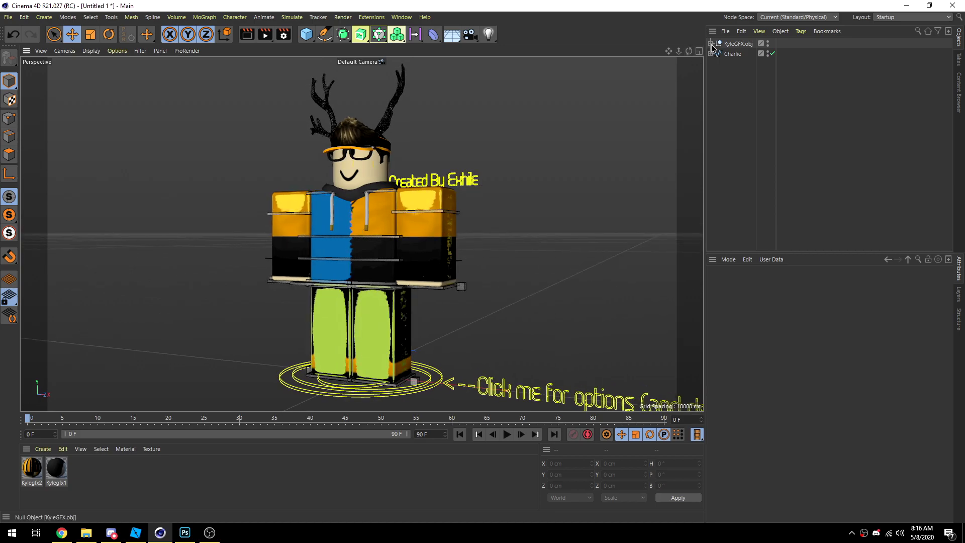
left_click(711, 44)
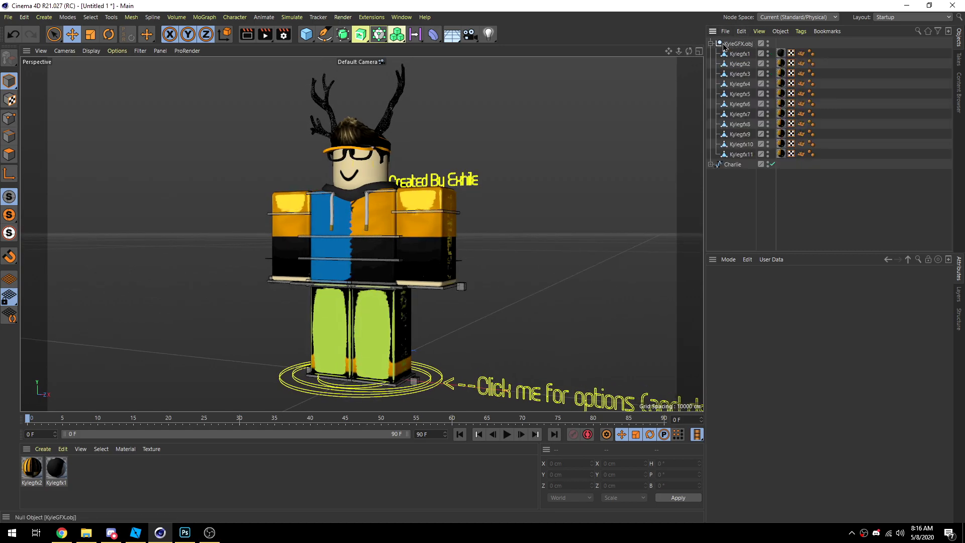
left_click(742, 154)
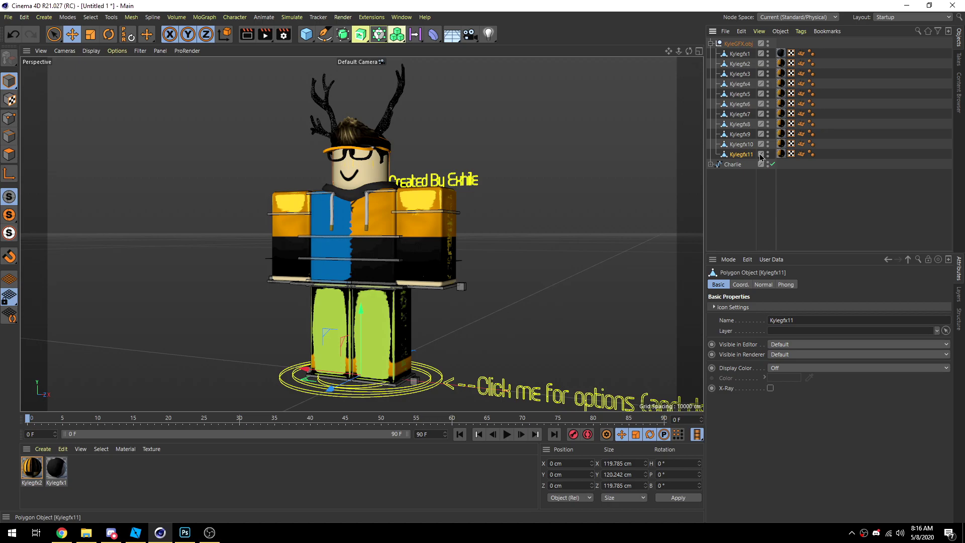
key("Delete")
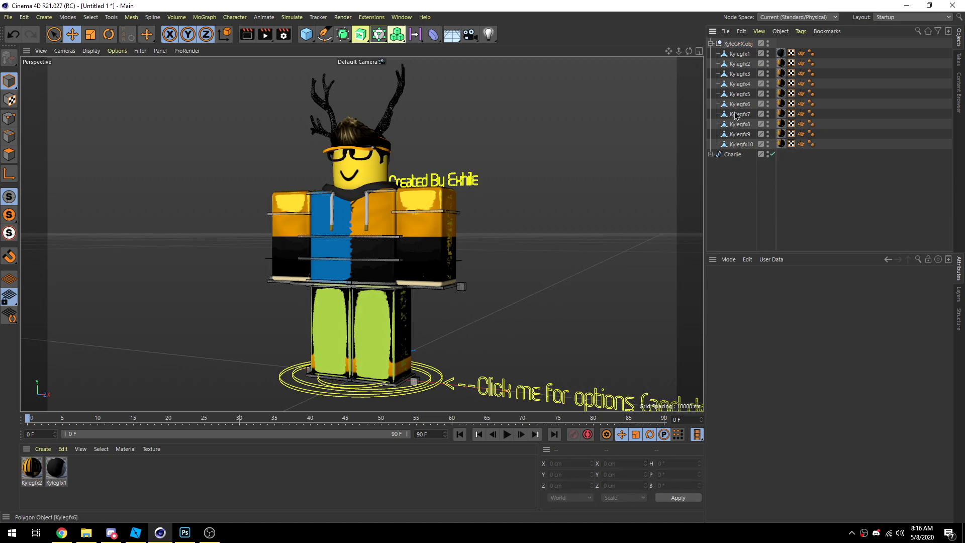
left_click(738, 145)
key("Delete")
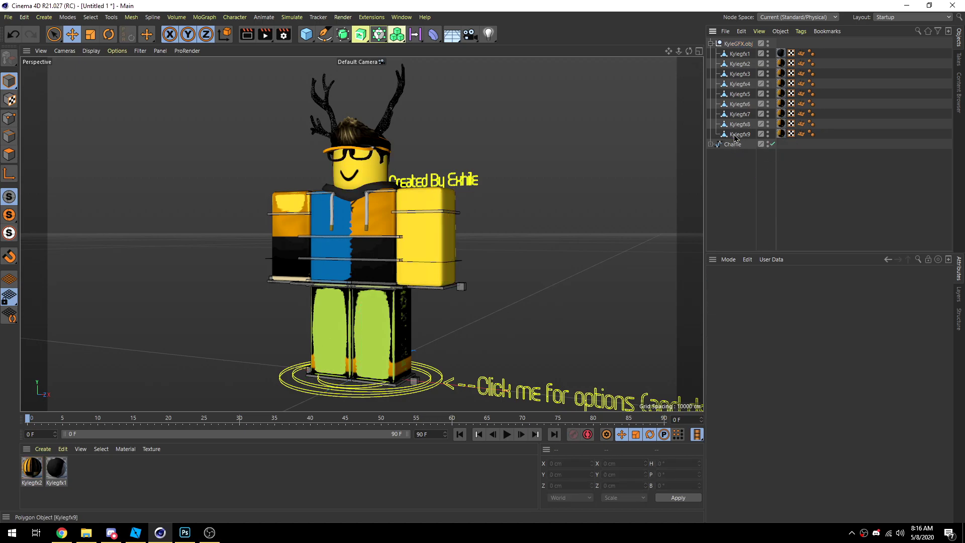
left_click(735, 136)
key("Delete")
left_click(737, 125)
key("Delete")
left_click(735, 115)
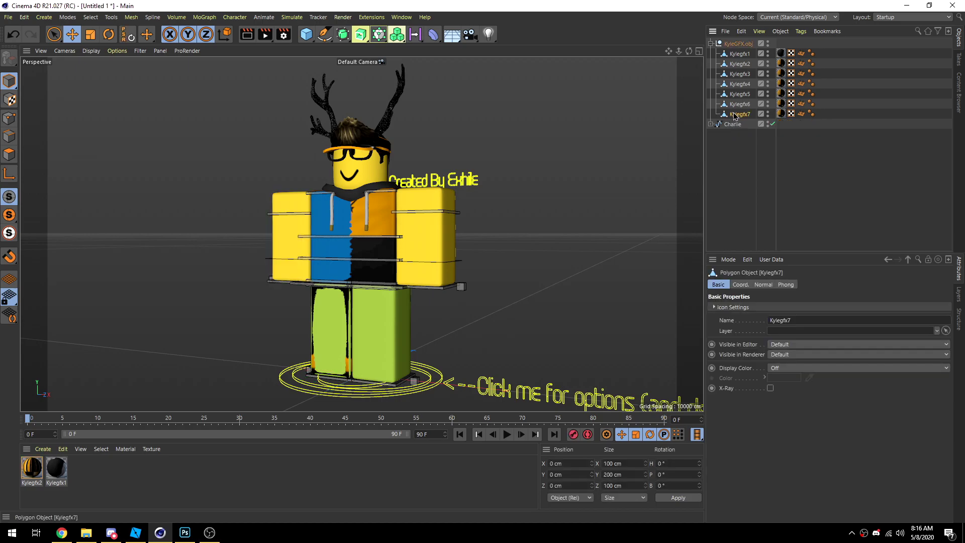
key("Delete")
left_click(737, 105)
key("Delete")
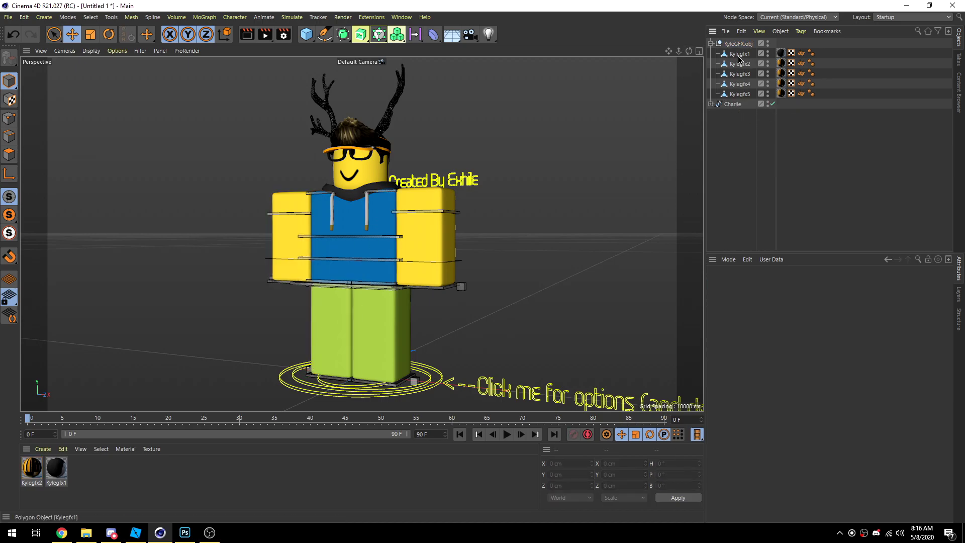
Step: Move the accessory meshes Kylegfx1 through Kylegfx5 into the Charlie rig's Head Attachments group, and deselect them
left_click(737, 94)
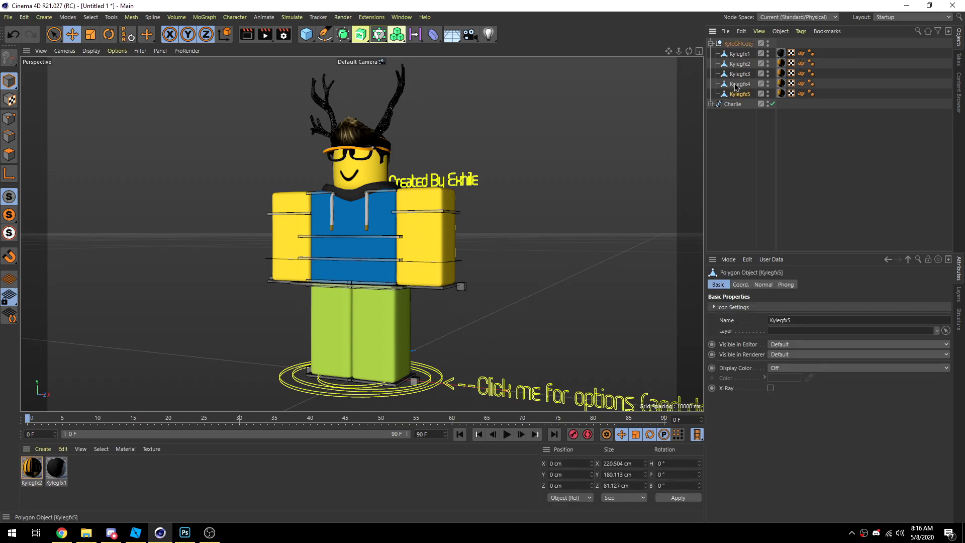
left_click(741, 55, "shift")
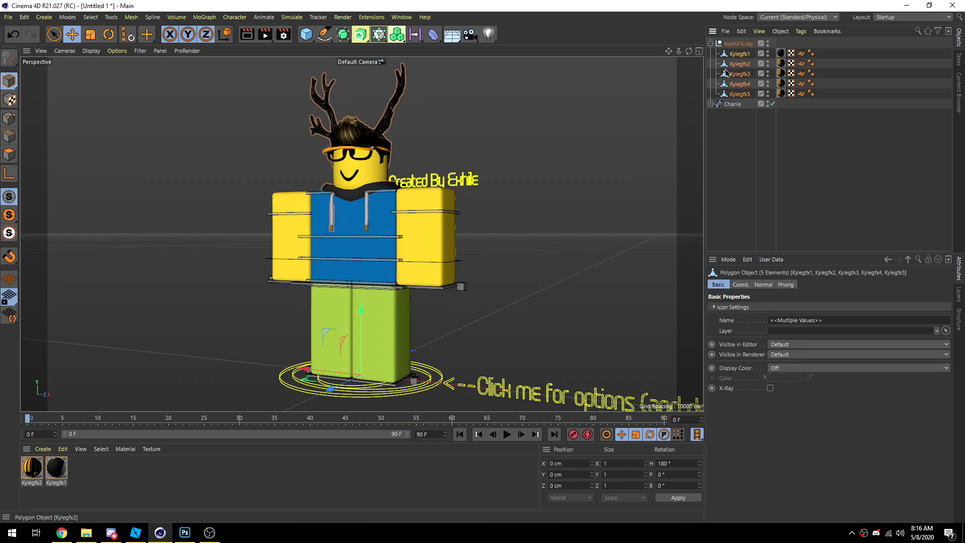
left_click(710, 104)
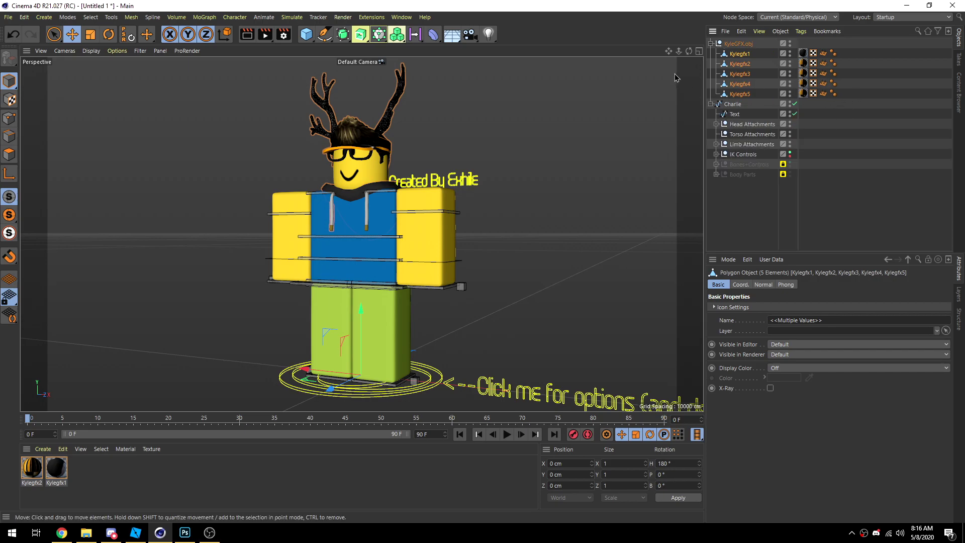
left_click(710, 104)
left_click(711, 104)
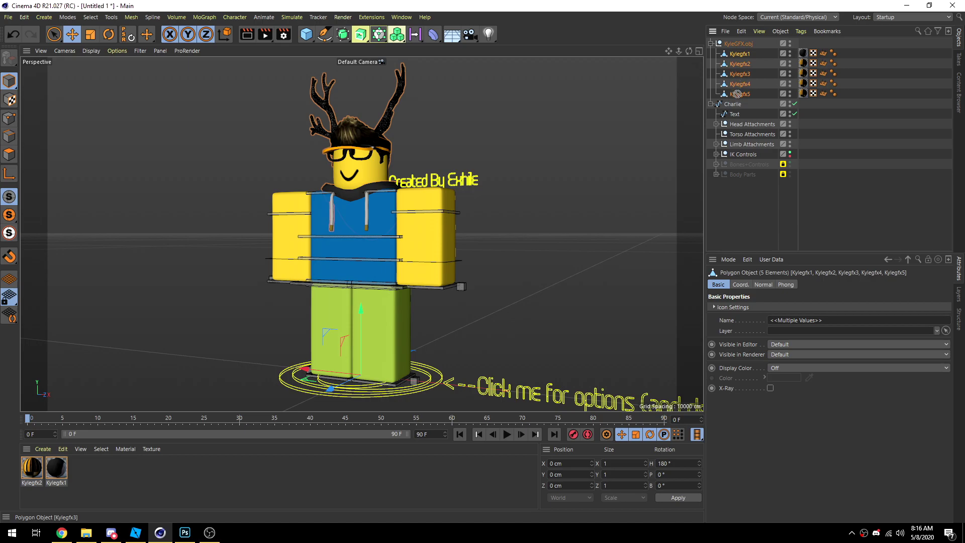
left_click_drag(743, 126, 744, 126)
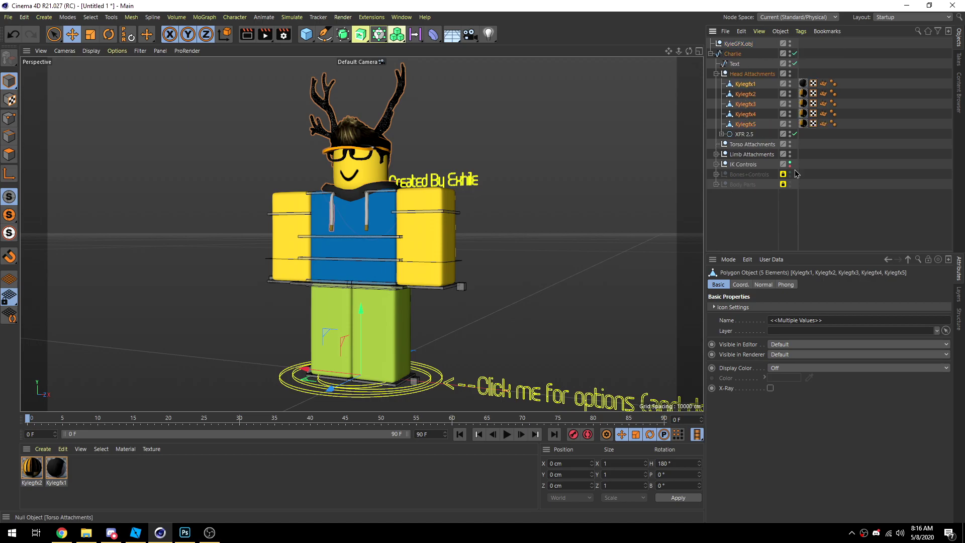
left_click(676, 75)
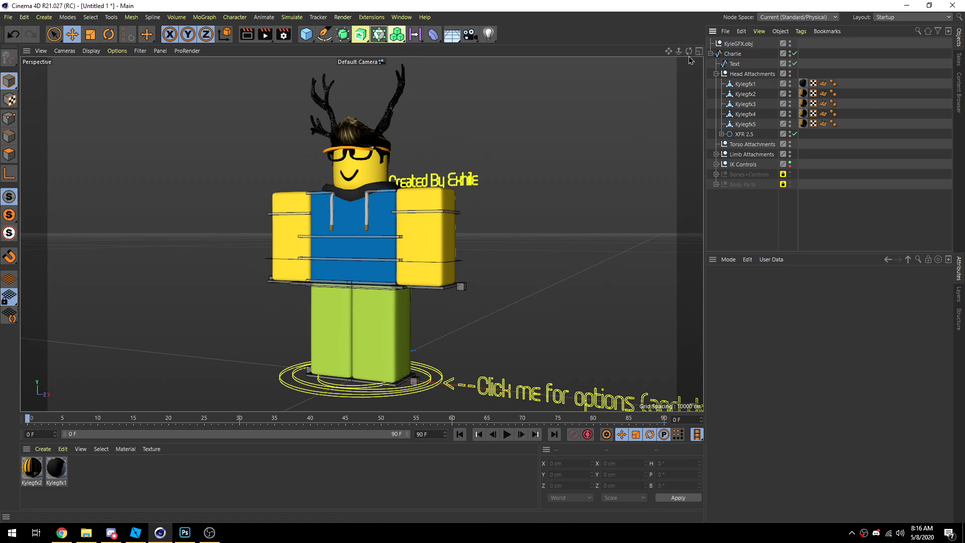
Step: Switch to Roblox Studio, examine the original character's appearance up close, and return to Cinema 4D
left_click(139, 531)
scroll(559, 337, "up", 4)
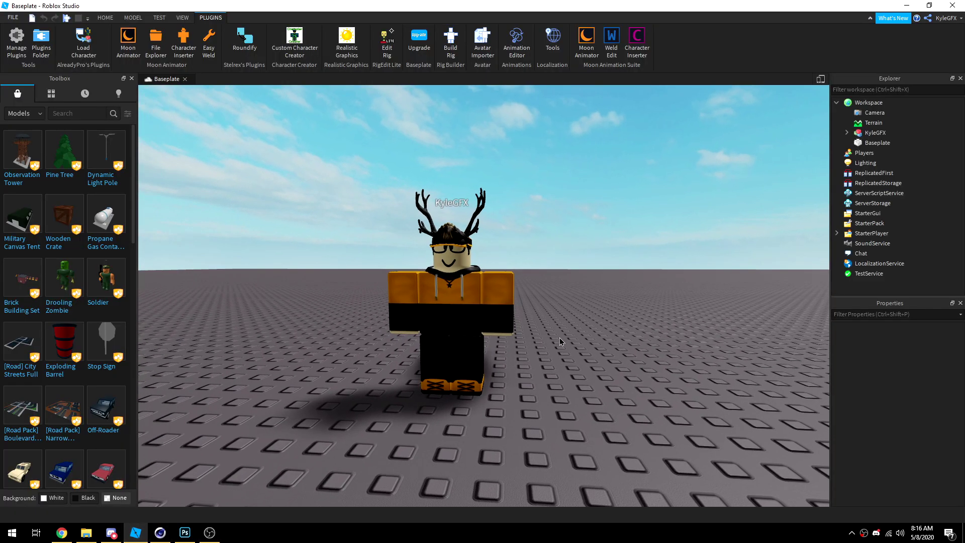
right_click_drag(560, 337, 574, 339)
scroll(640, 364, "up", 1)
left_click(161, 532)
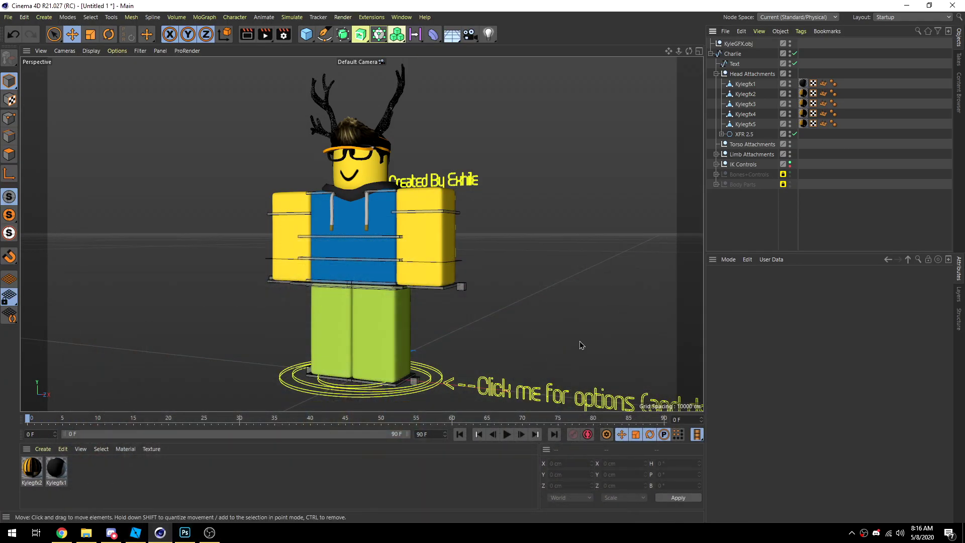
Step: Unlock the Charlie rig's layers, Charlie's Secrets, Charlie's Treasures and Charlie's Textures, and deselect the rig
left_click(737, 54)
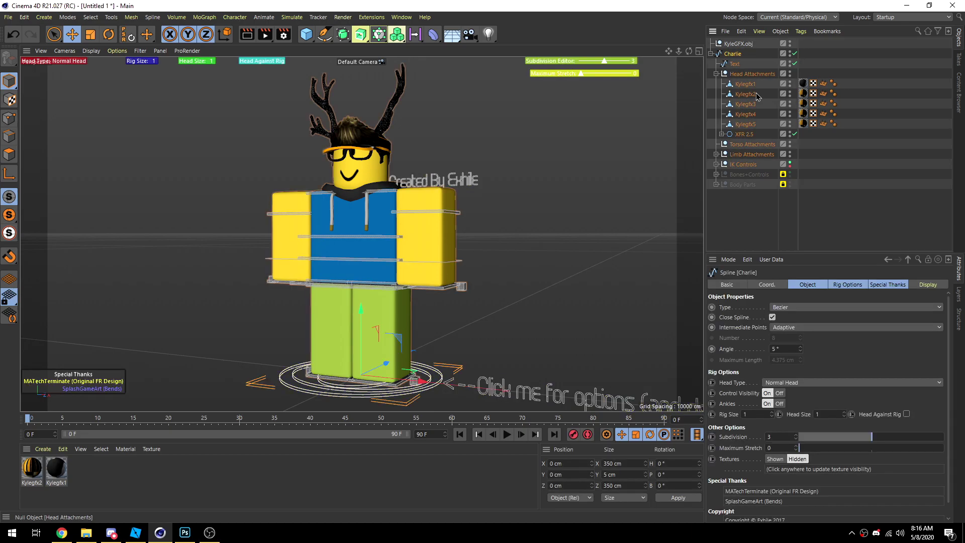
left_click(960, 301)
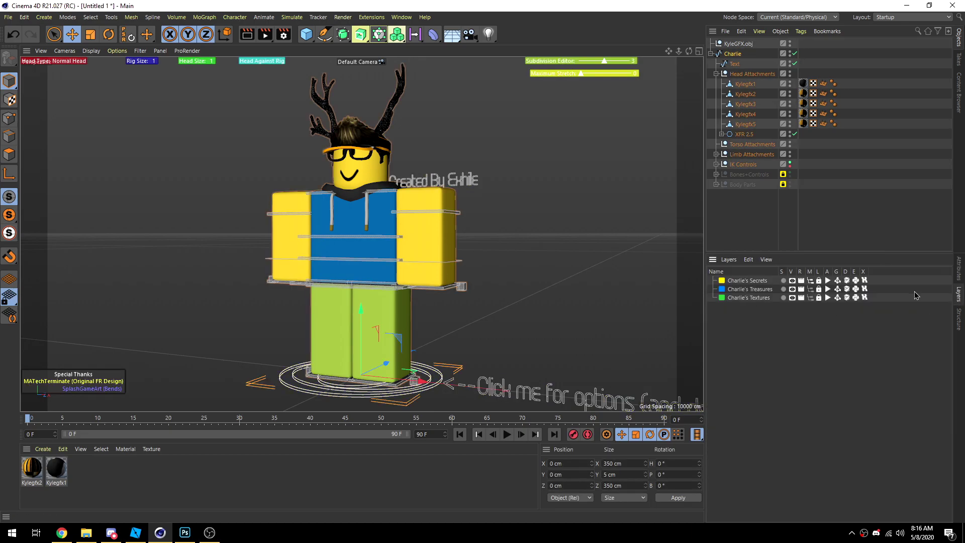
left_click(960, 276)
left_click(959, 287)
left_click(961, 272)
left_click(959, 289)
left_click_drag(819, 281, 819, 290)
left_click(830, 203)
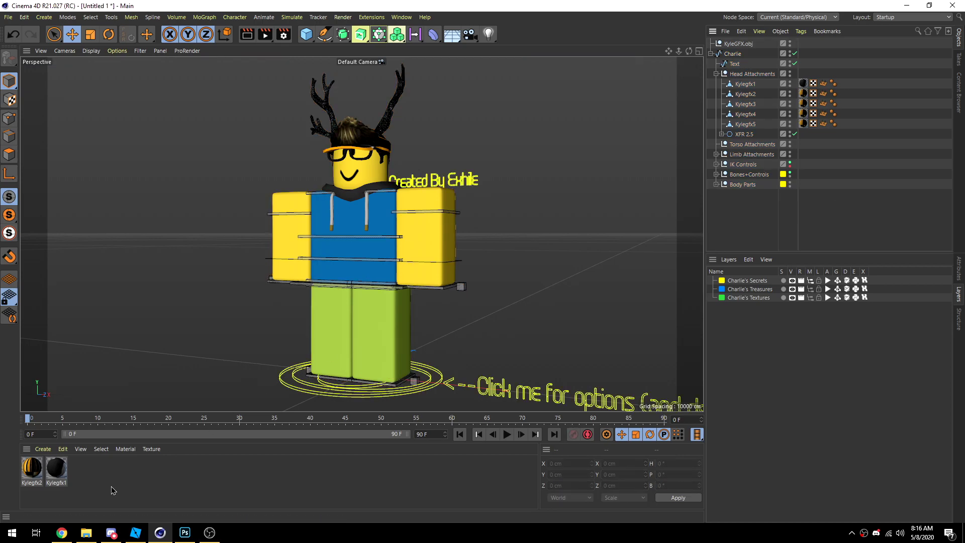
Step: Apply the Kylegfx2 material to the rig's head, torso, arms and legs, and lock the Charlie layers again
left_click_drag(78, 441, 433, 251)
left_click_drag(42, 474, 337, 244)
left_click_drag(346, 173, 346, 174)
left_click_drag(41, 470, 373, 331)
left_click(819, 297)
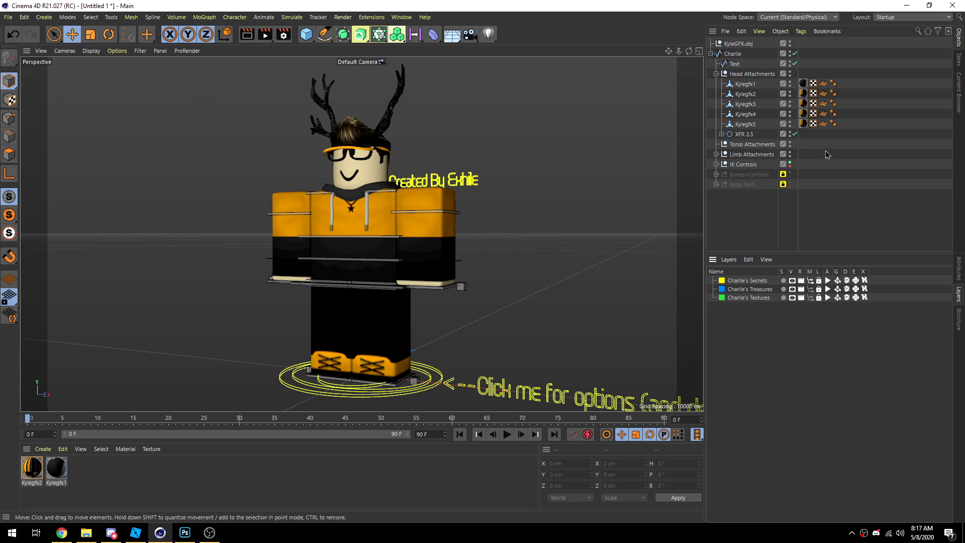
left_click(960, 276)
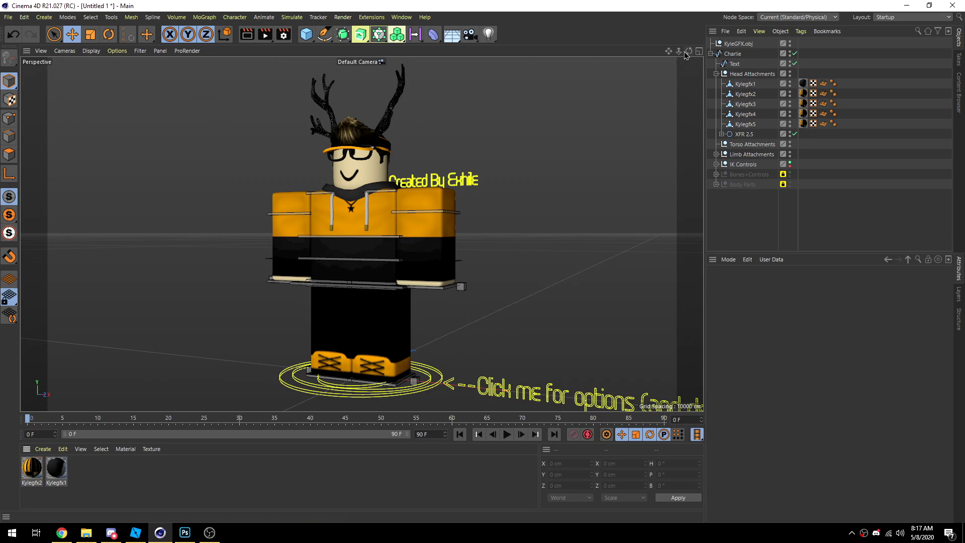
Step: Set the render output size to 1920 x 1080 pixels with a resolution of 144 DPI
mouse_move(688, 50)
left_mouse_down()
mouse_move(708, 53)
mouse_move(681, 55)
mouse_move(699, 54)
mouse_move(688, 52)
left_mouse_up()
left_click(283, 34)
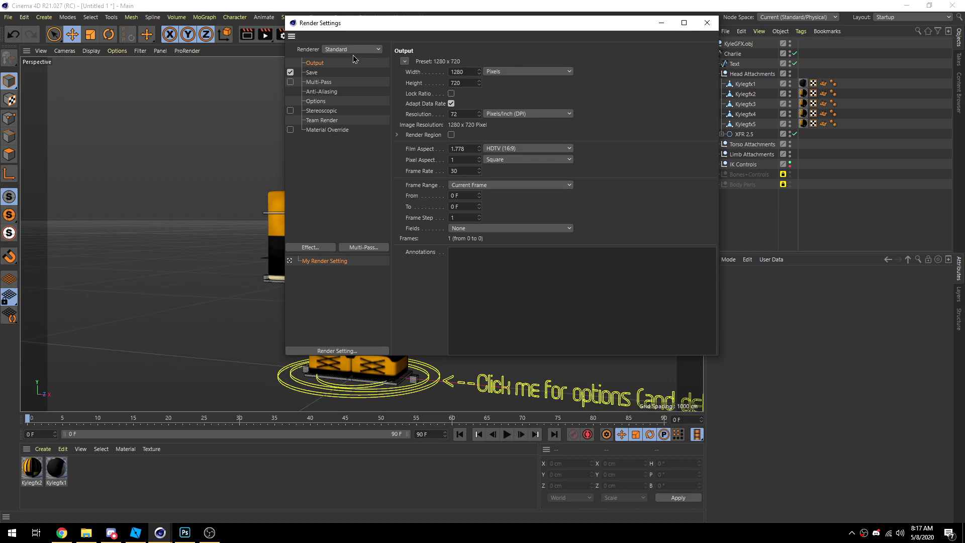
left_click_drag(432, 32, 518, 76)
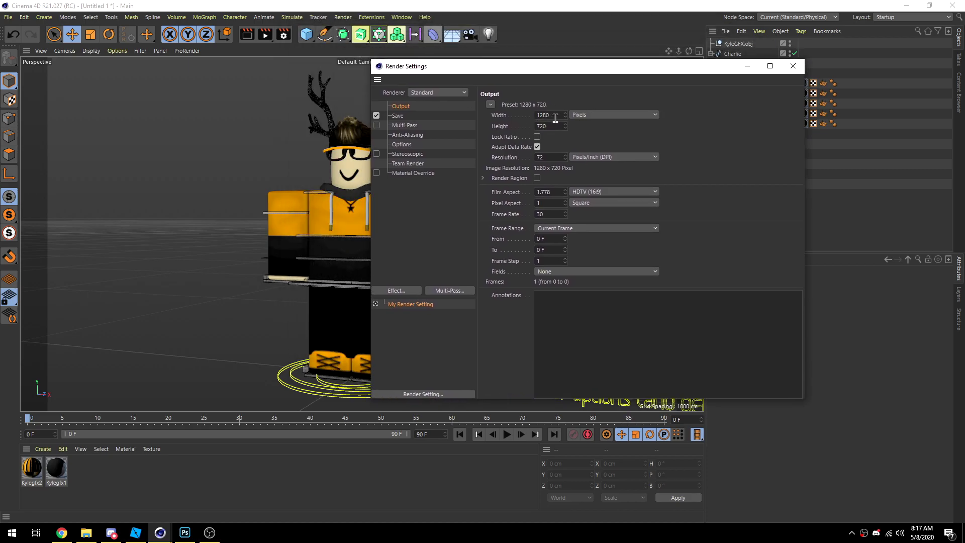
left_click_drag(479, 71, 427, 81)
double_click(500, 124)
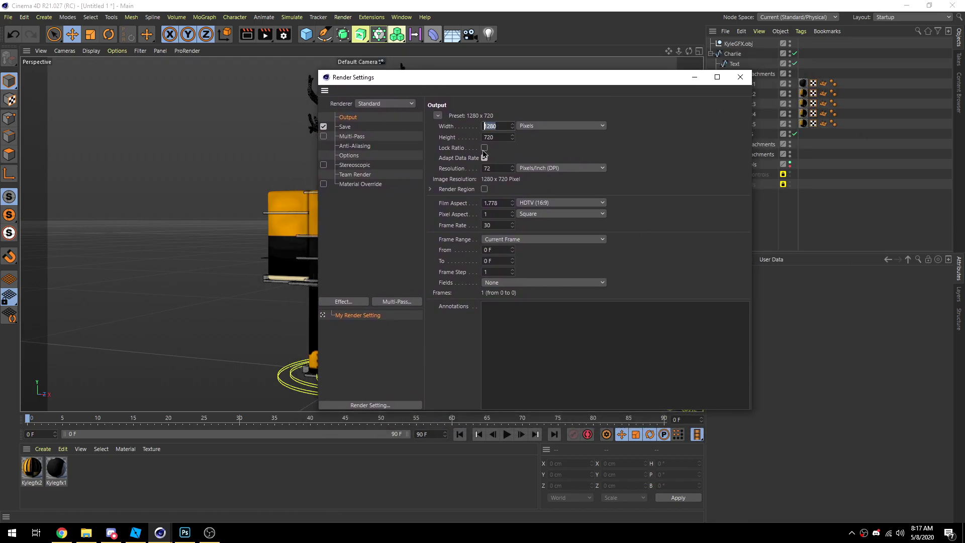
type("1920")
key("Tab")
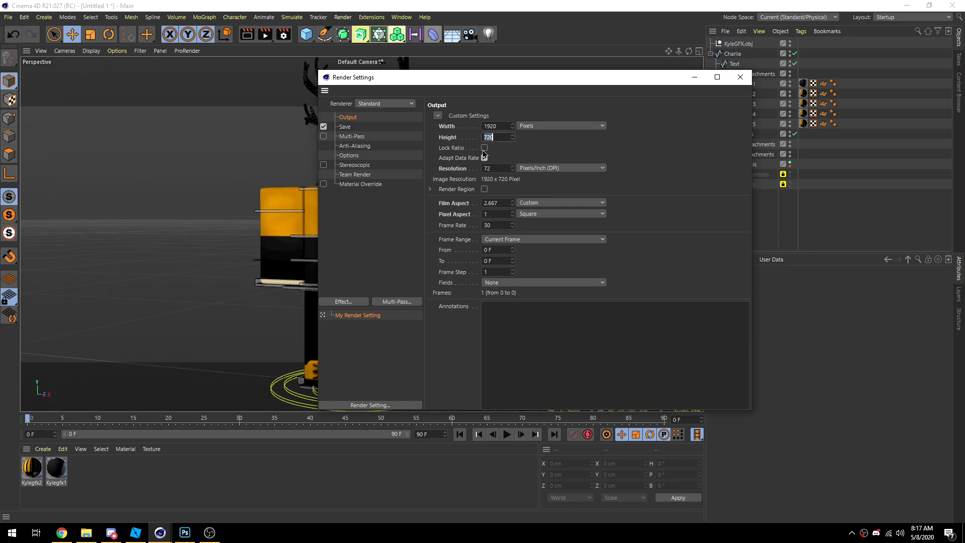
type("1080")
key("Return")
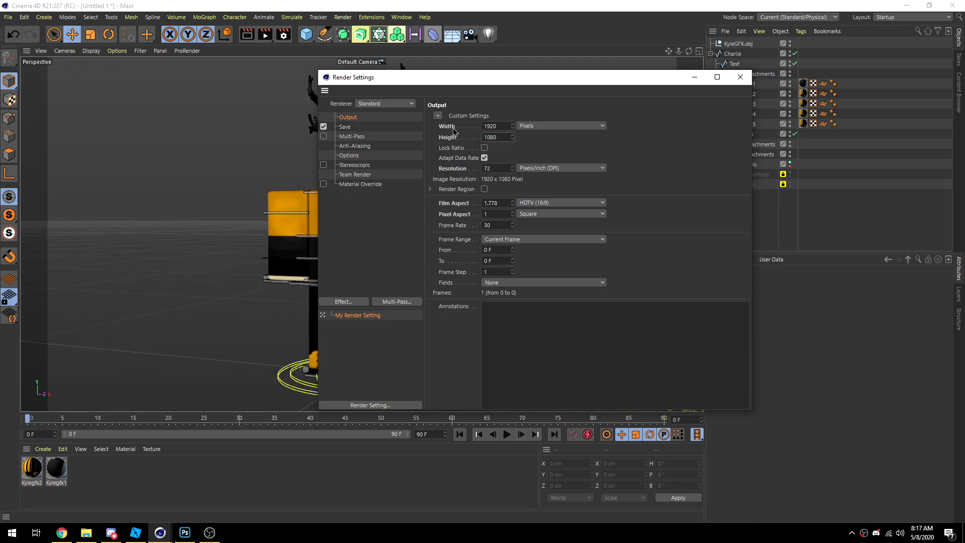
double_click(498, 168)
type("144")
Step: Configure the render to save as a PNG with an alpha channel to a desktop file named Render
left_click(345, 127)
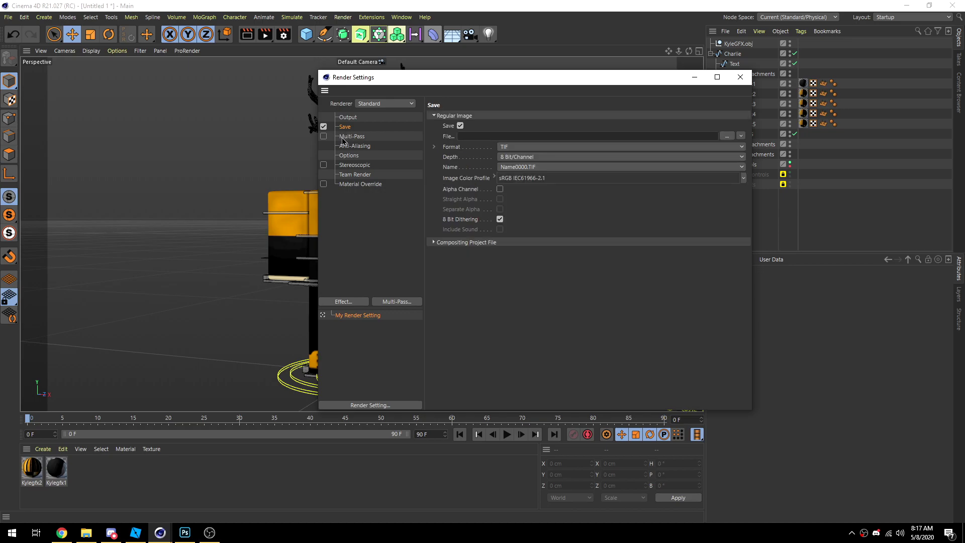
left_click(515, 147)
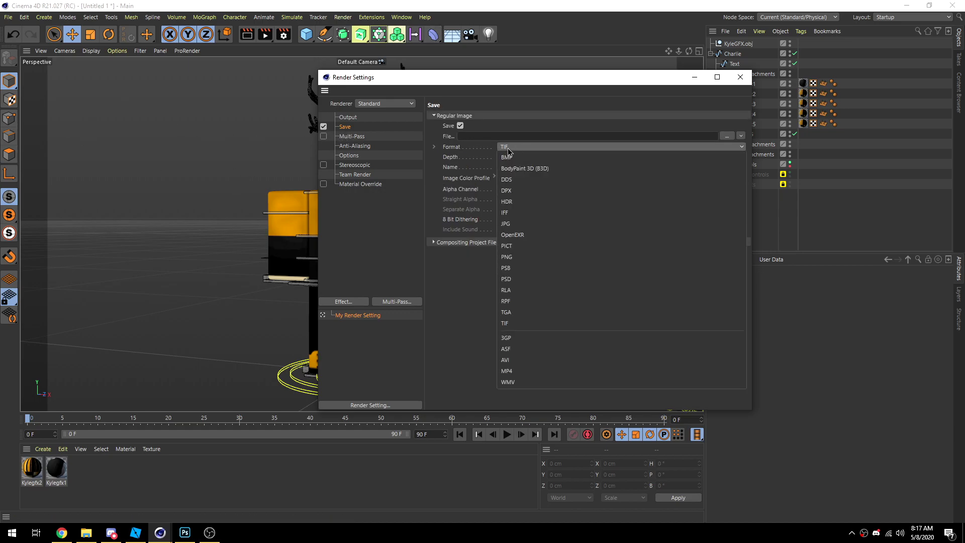
left_click(535, 257)
left_click(500, 190)
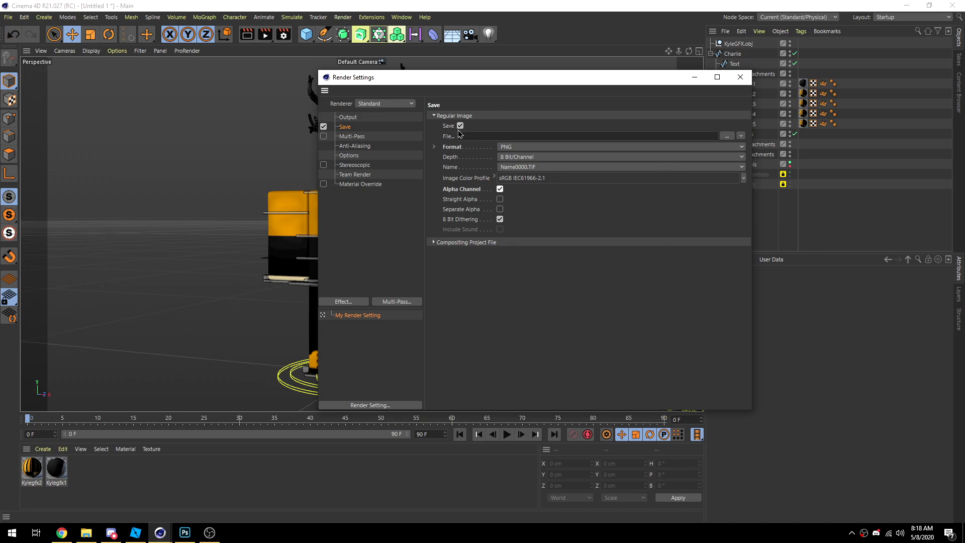
left_click(728, 136)
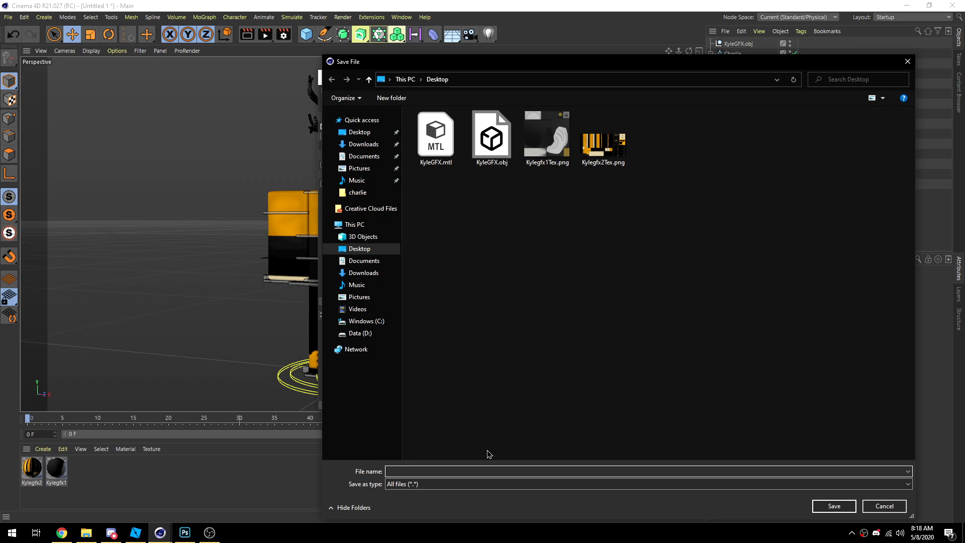
type("Rend")
key("Return")
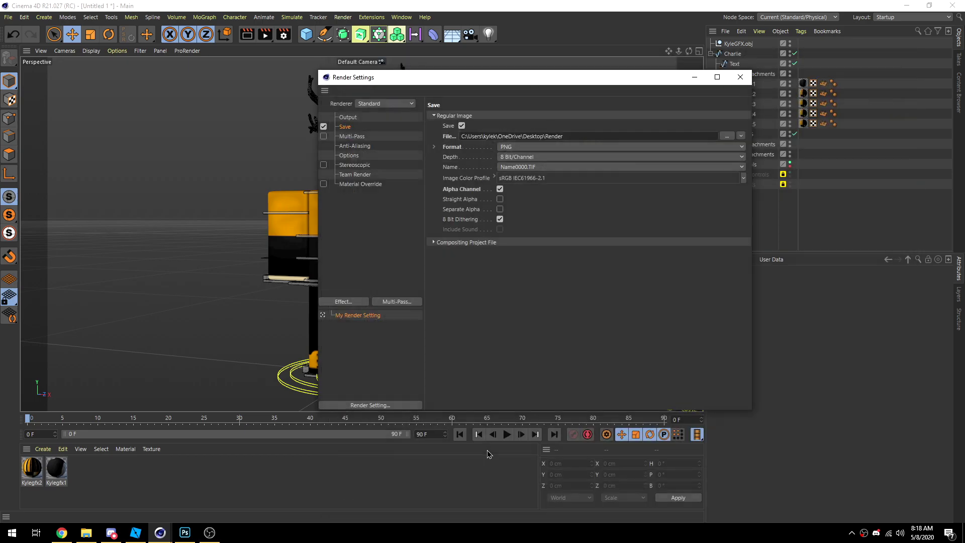
left_click(353, 138)
left_click(354, 145)
left_click(355, 155)
left_click(354, 165)
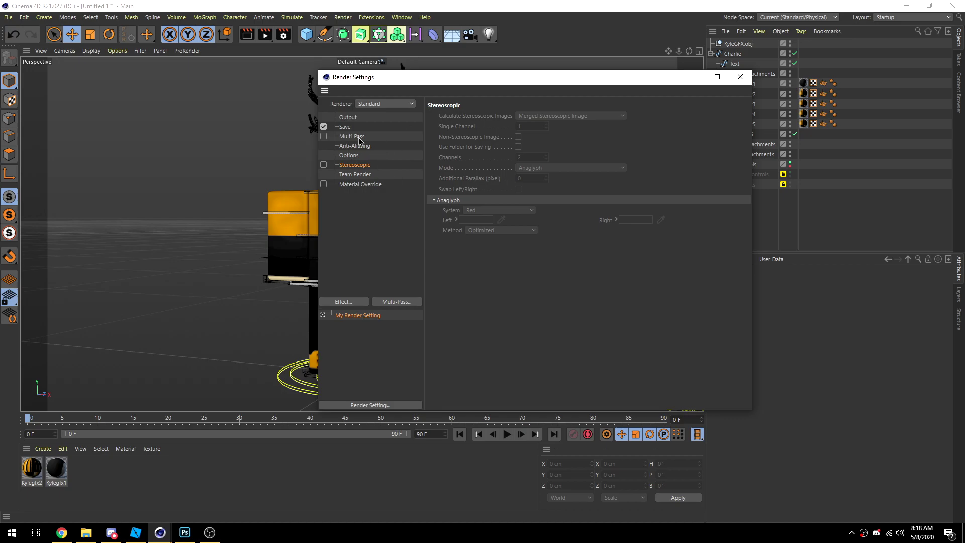
Step: Add the Ambient Occlusion and Global Illumination effects to the render settings
left_click(340, 301)
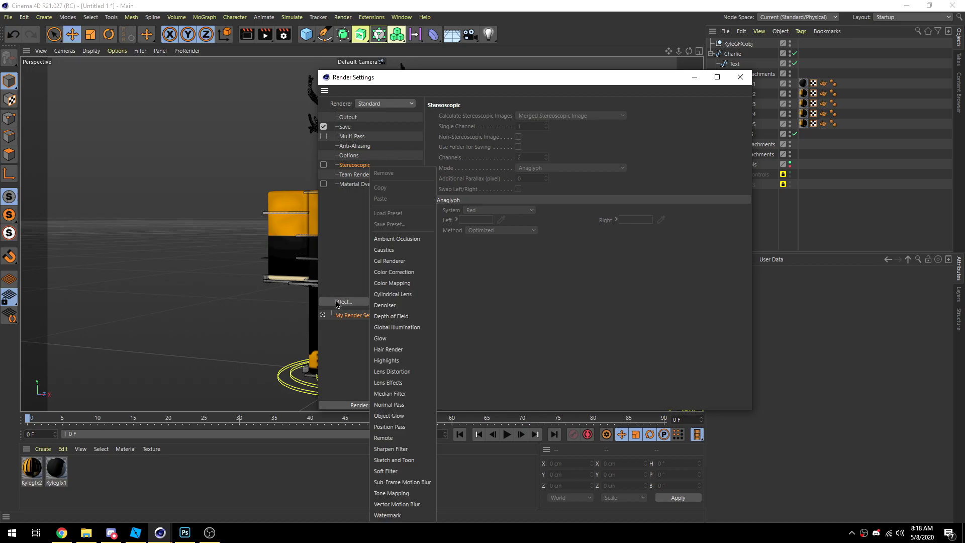
left_click(401, 239)
left_click(345, 302)
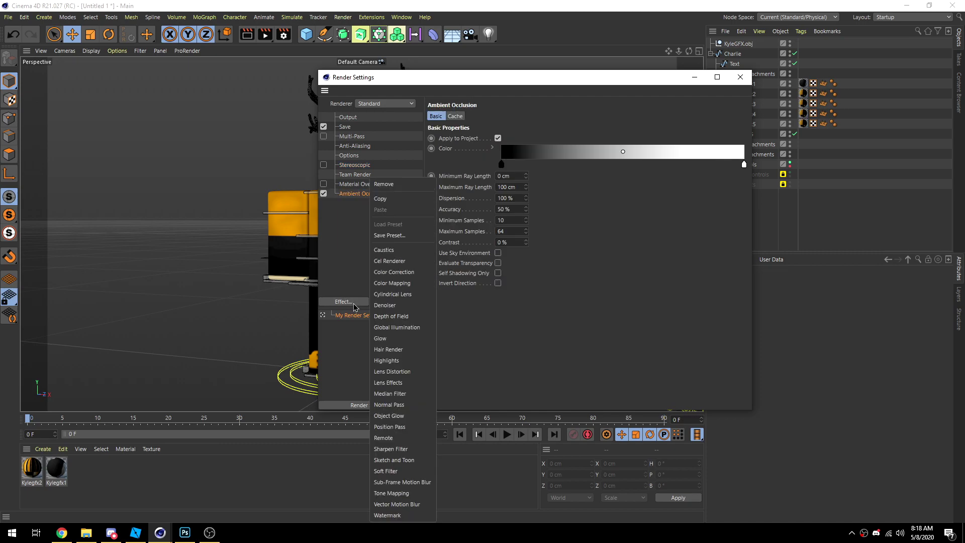
left_click(399, 316)
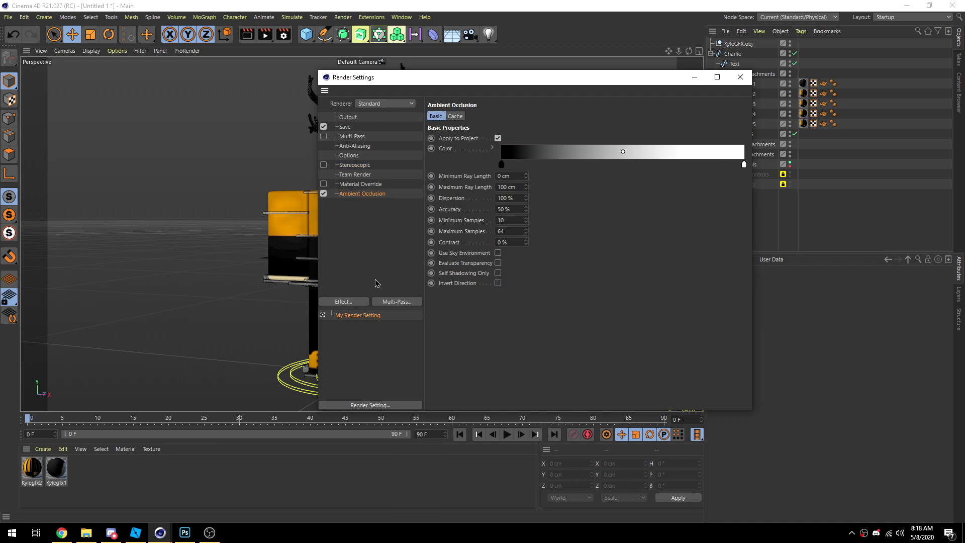
left_click(368, 194)
left_click(372, 206)
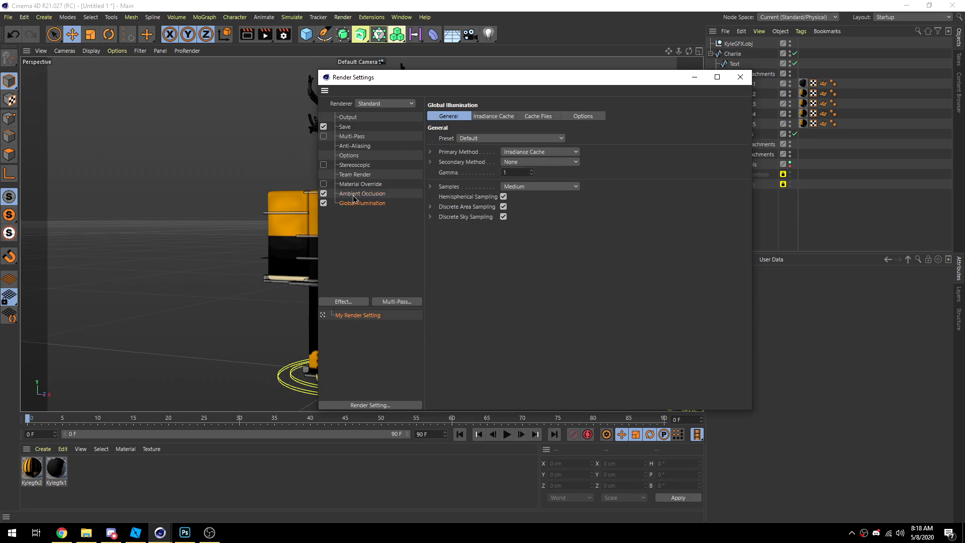
left_click(353, 195)
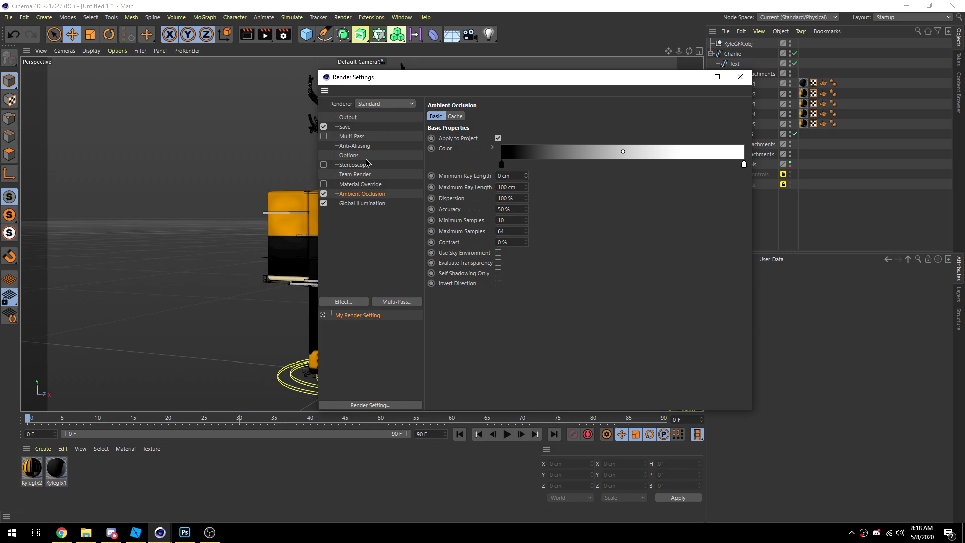
left_click(359, 206)
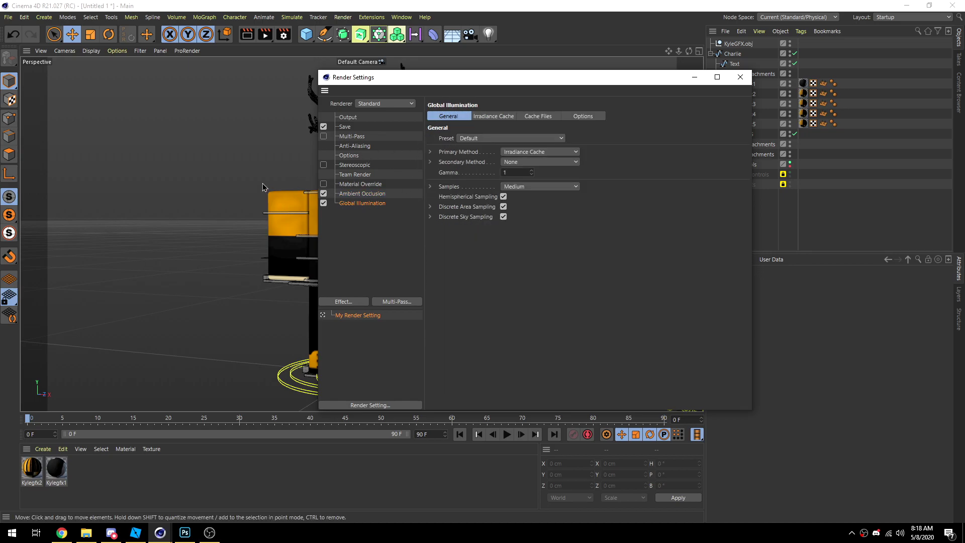
Step: Set the Global Illumination preset to Exterior - HDR Image and the renderer to Physical, and close the render settings
left_click(471, 139)
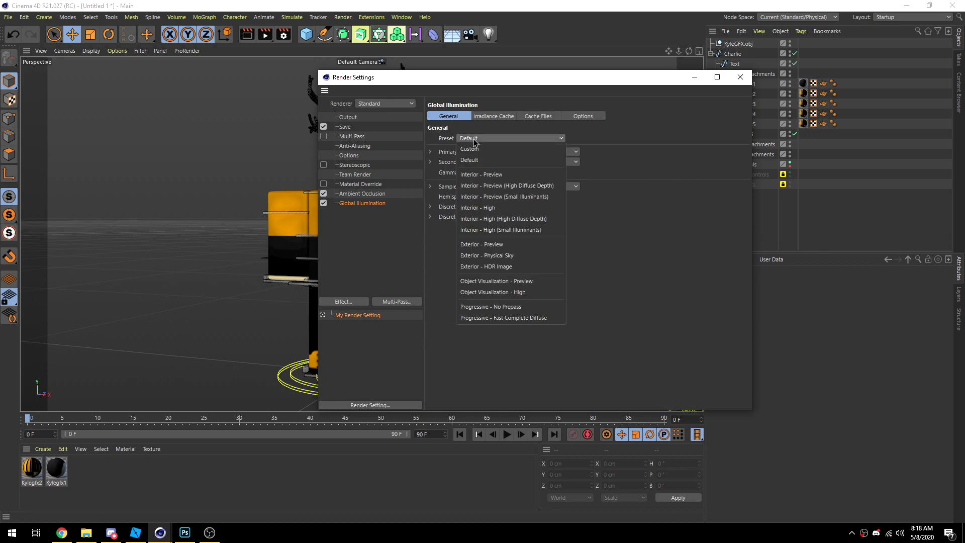
left_click(550, 271)
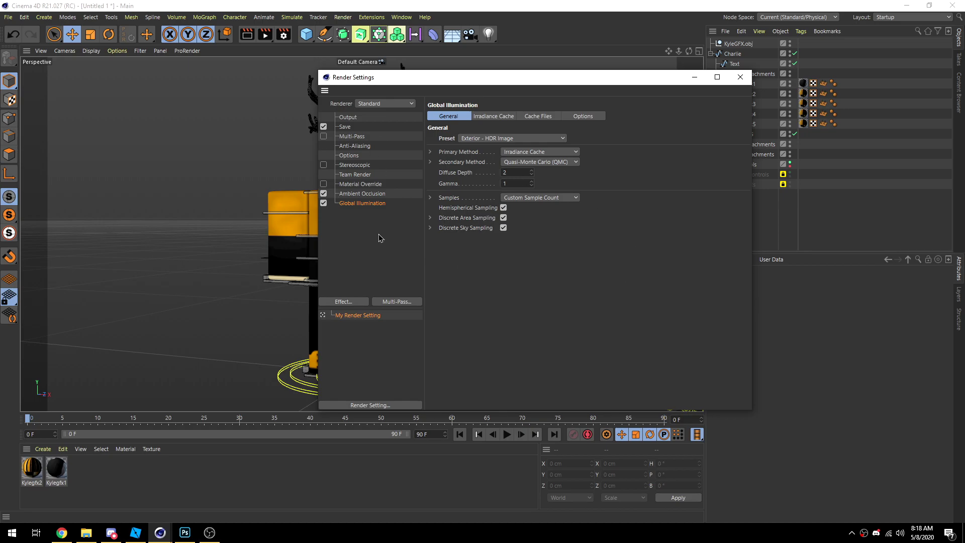
left_click(359, 104)
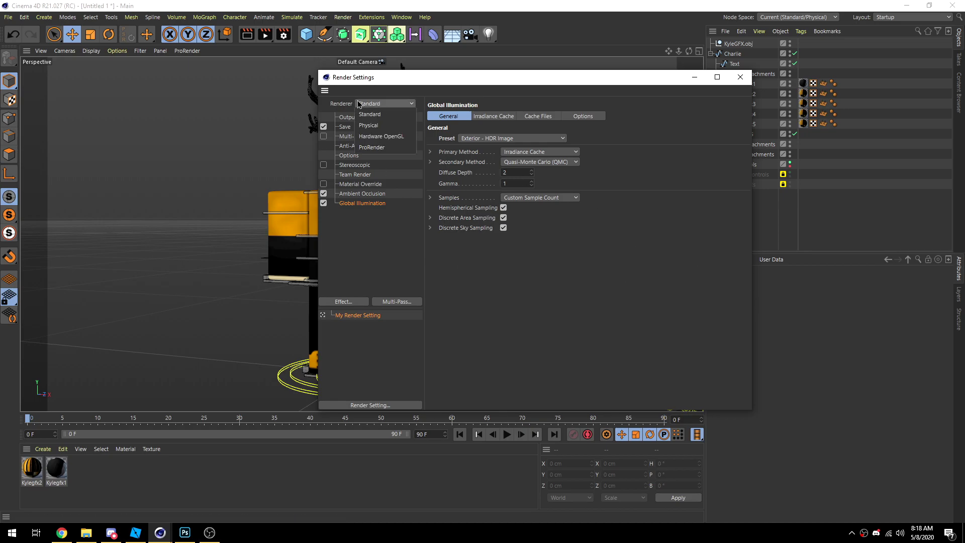
left_click(378, 126)
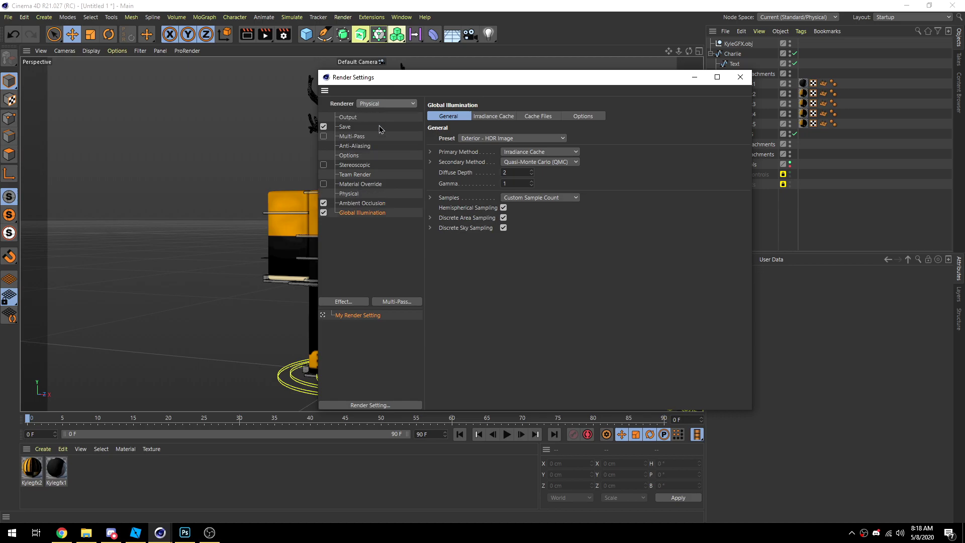
left_click(348, 117)
left_click(740, 76)
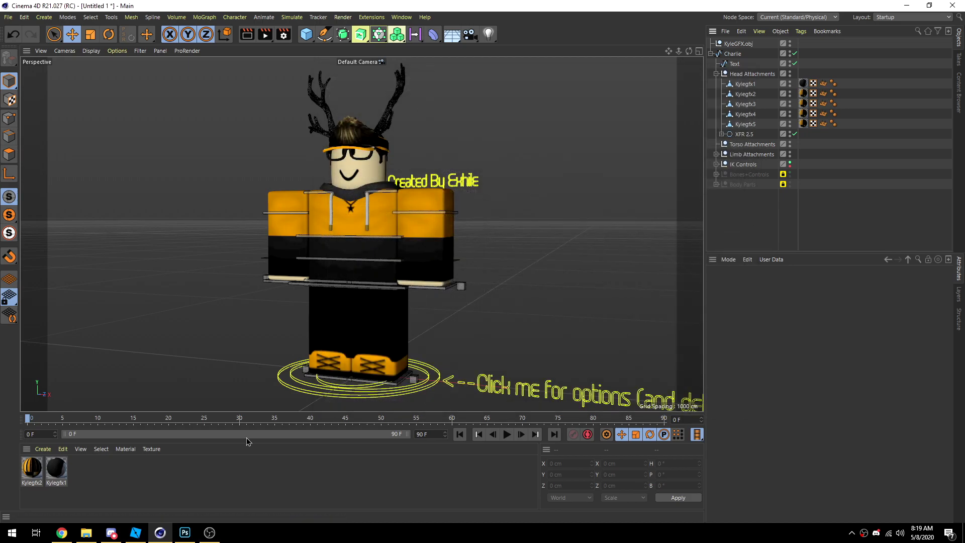
Step: Add a Sky object to the scene
left_click(451, 34)
left_click(438, 48)
left_click(452, 36)
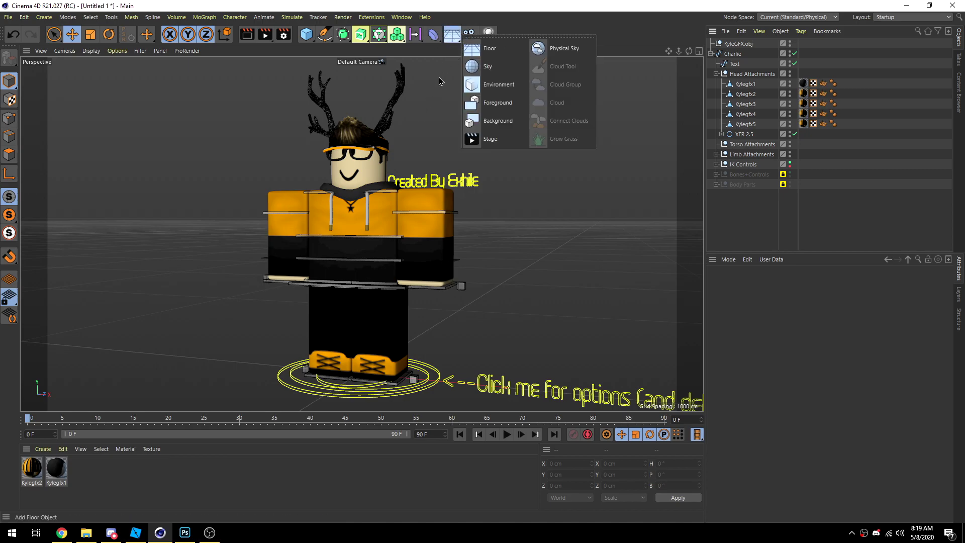
left_click(488, 67)
mouse_move(689, 51)
left_mouse_down()
mouse_move(649, 38)
mouse_move(692, 46)
mouse_move(683, 51)
left_mouse_up()
Step: Switch to Chrome and open the Skies category of HDRIs on HDRI Haven
left_click(62, 534)
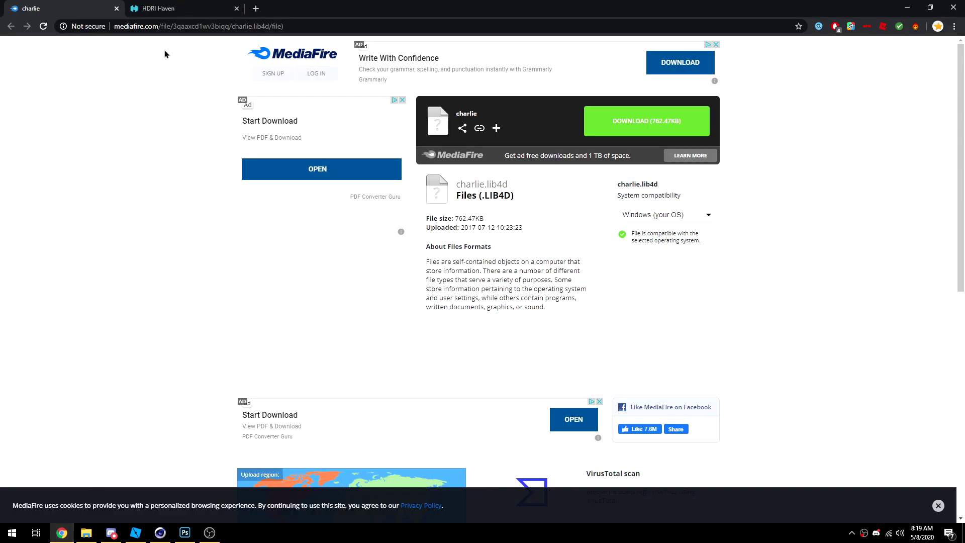
left_click(158, 8)
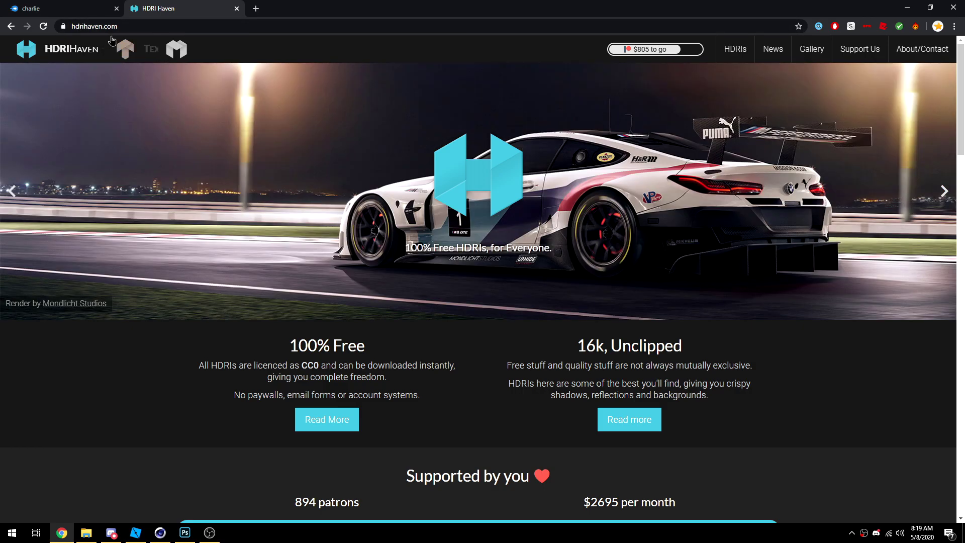
scroll(320, 273, "down", 3)
scroll(320, 273, "up", 3)
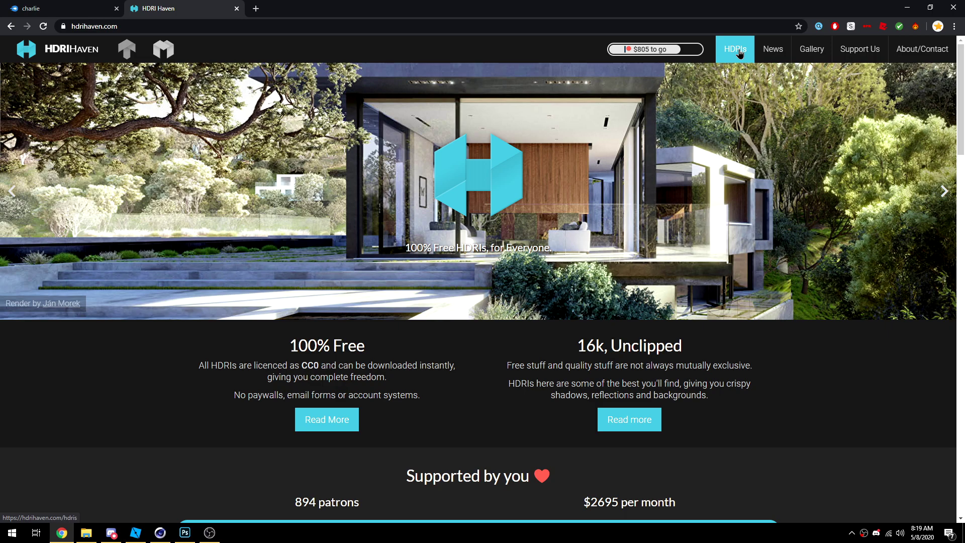
left_click(744, 50)
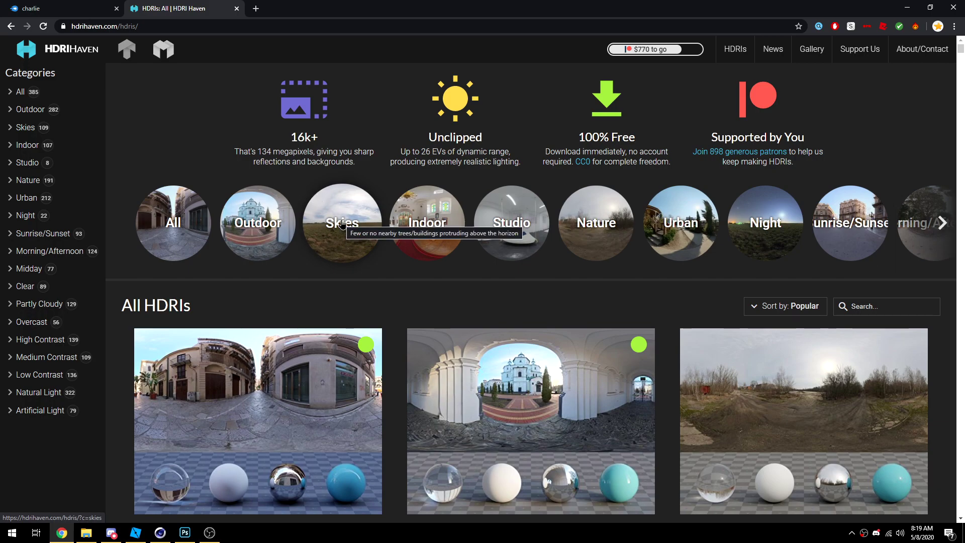
left_click(342, 224)
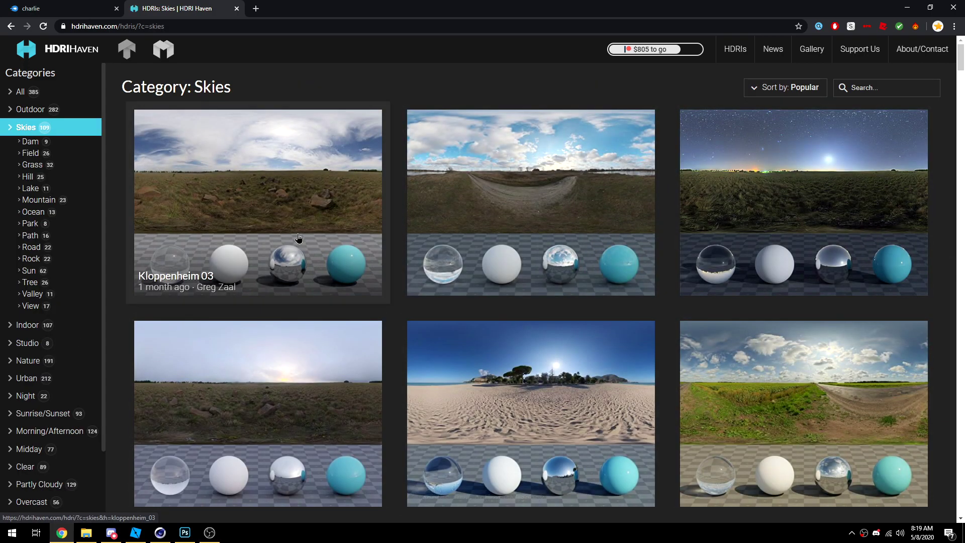
Step: Browse the Skies HDRIs and open the page of the Kloetzle Blei HDRI
scroll(255, 169, "down", 3)
scroll(491, 234, "up", 3)
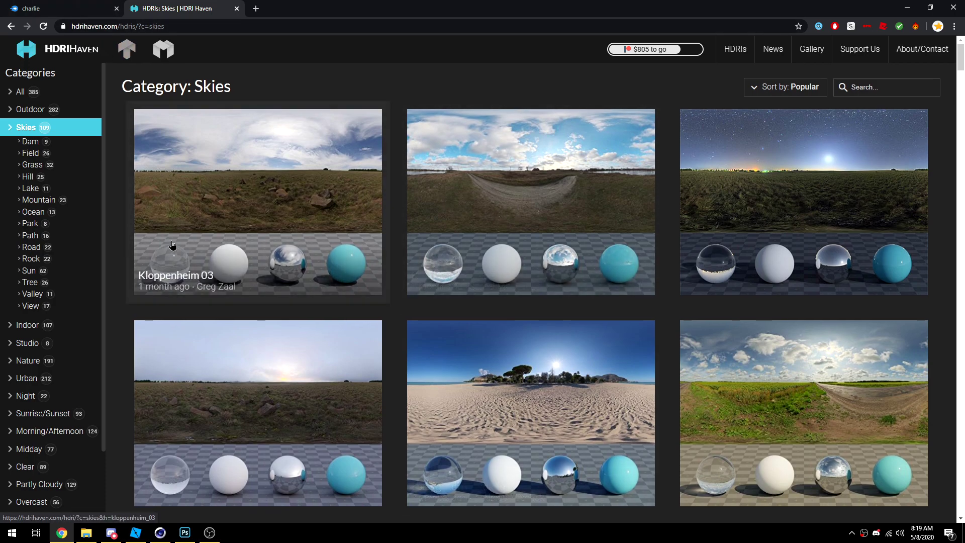
scroll(393, 316, "down", 2)
scroll(393, 317, "down", 5)
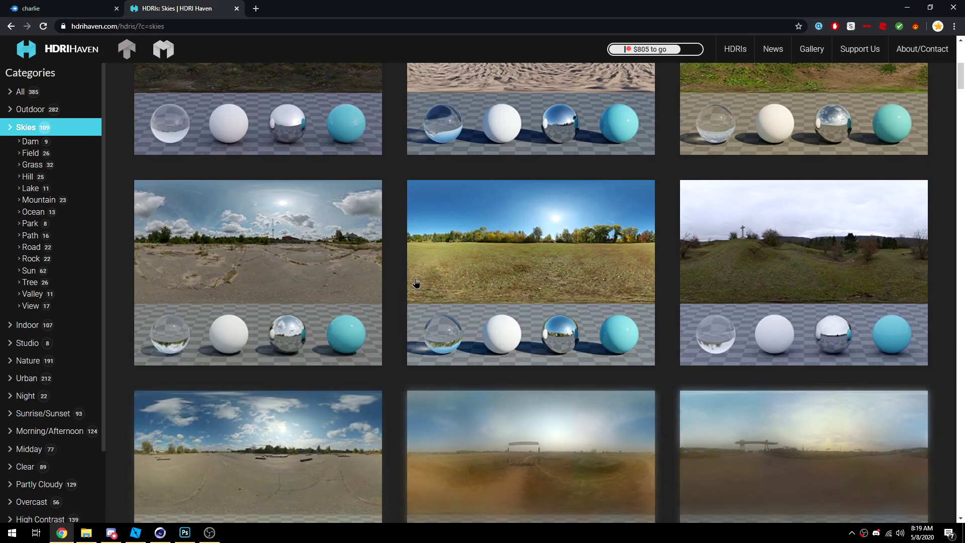
scroll(587, 358, "down", 5)
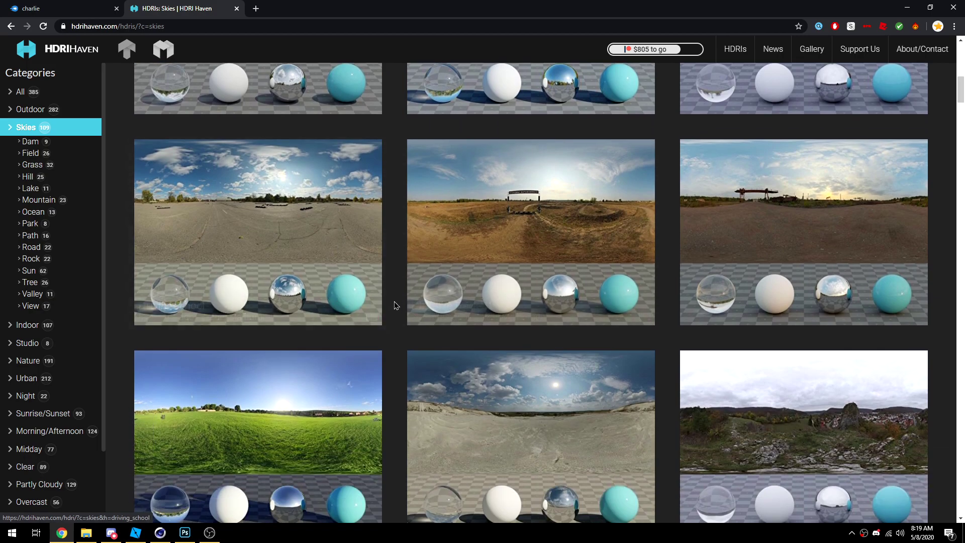
scroll(420, 316, "down", 2)
scroll(420, 316, "down", 2)
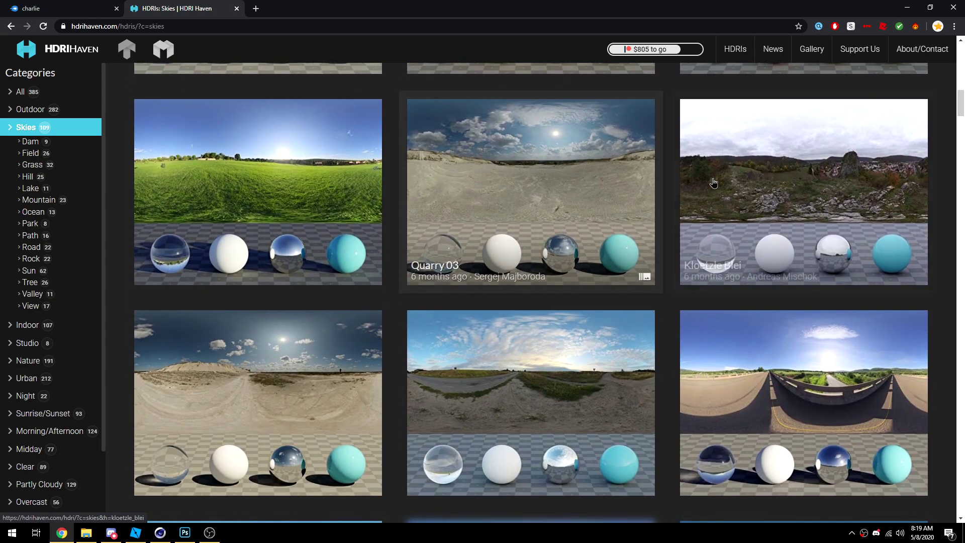
left_click(703, 212)
Step: Download the 4k HDR version of Kloetzle Blei and save it to the Desktop as kloetzle_blei_4k.hdr
scroll(519, 210, "down", 8)
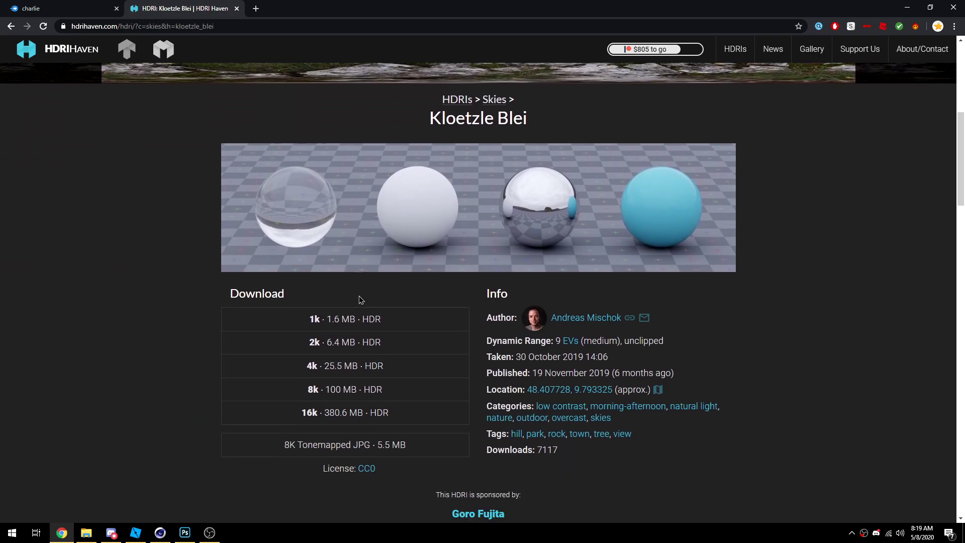
left_click(310, 314)
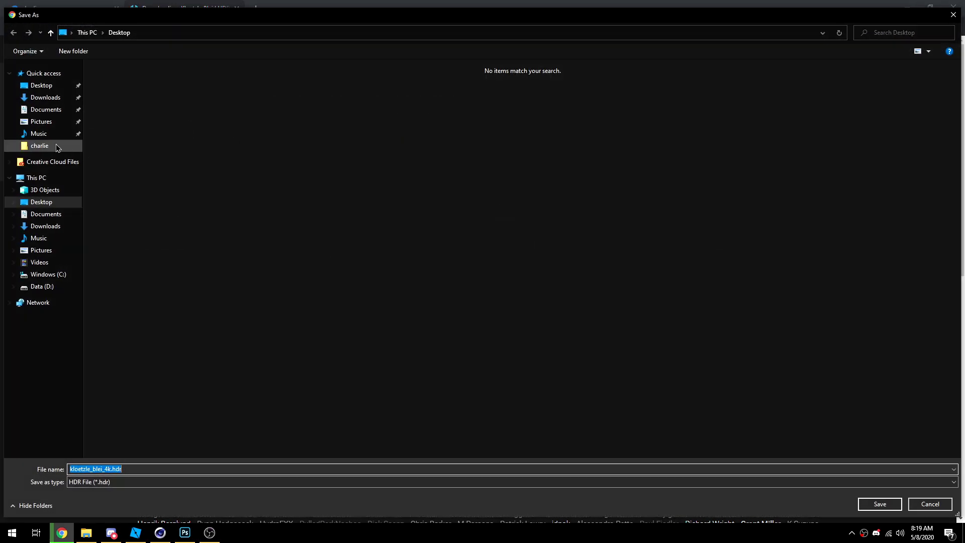
left_click(875, 504)
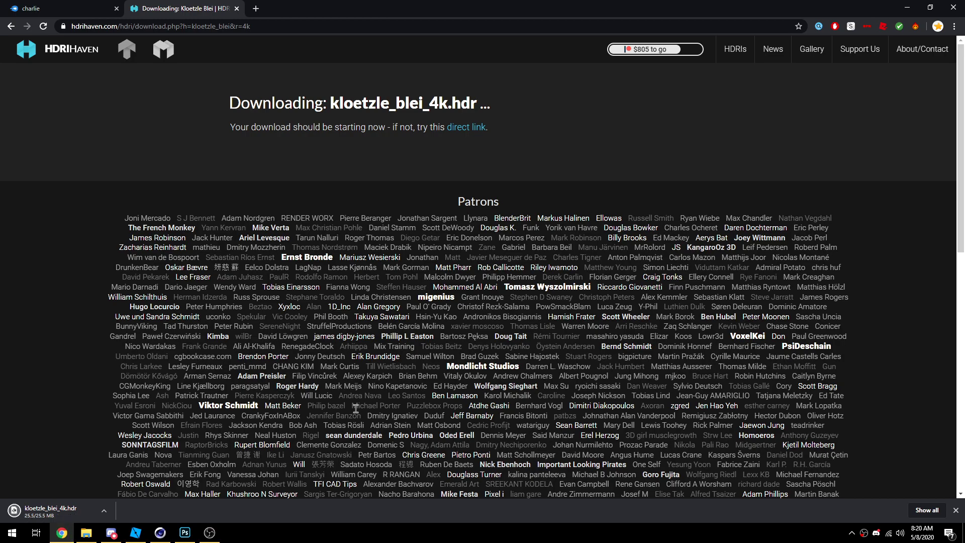
Step: Switch to Cinema 4D, create a new default material and disable its Reflectance channel
left_click(160, 532)
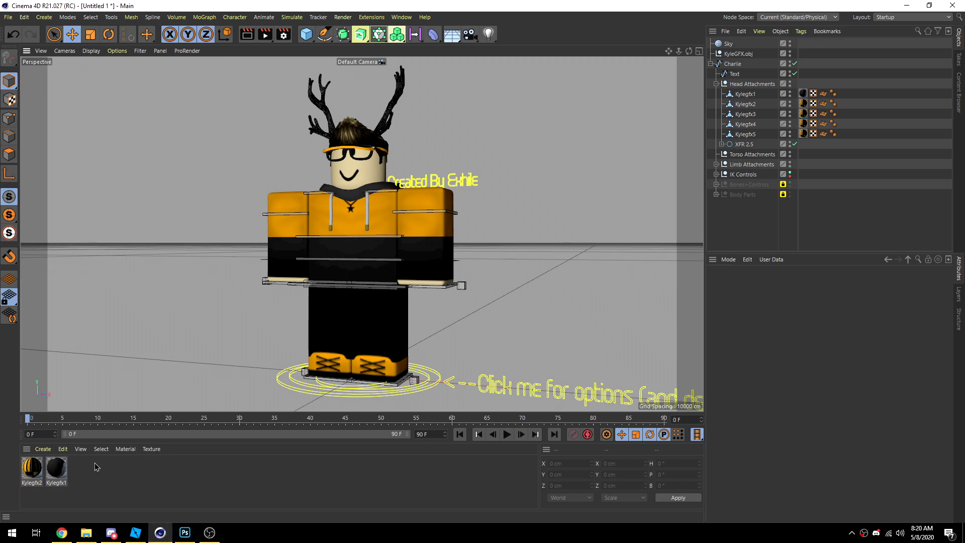
left_click(39, 449)
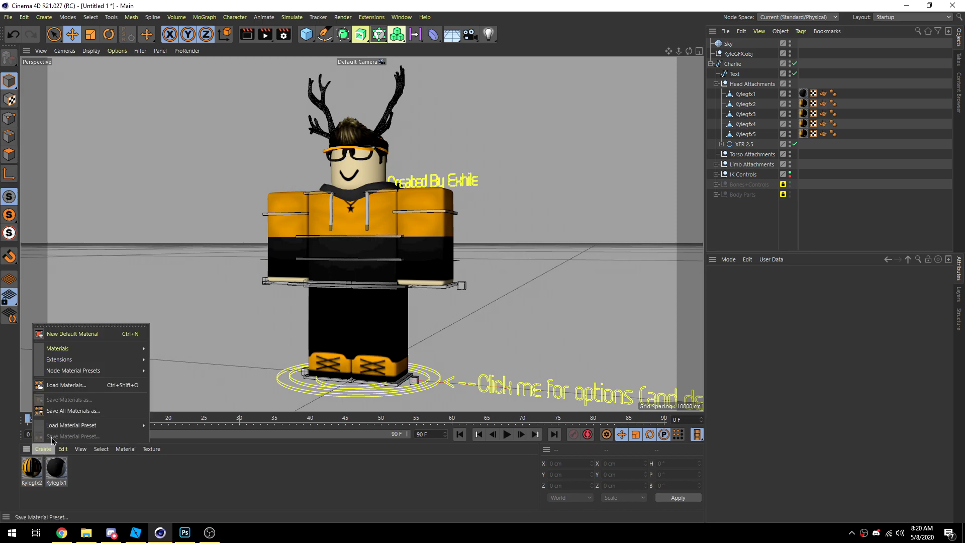
left_click(92, 336)
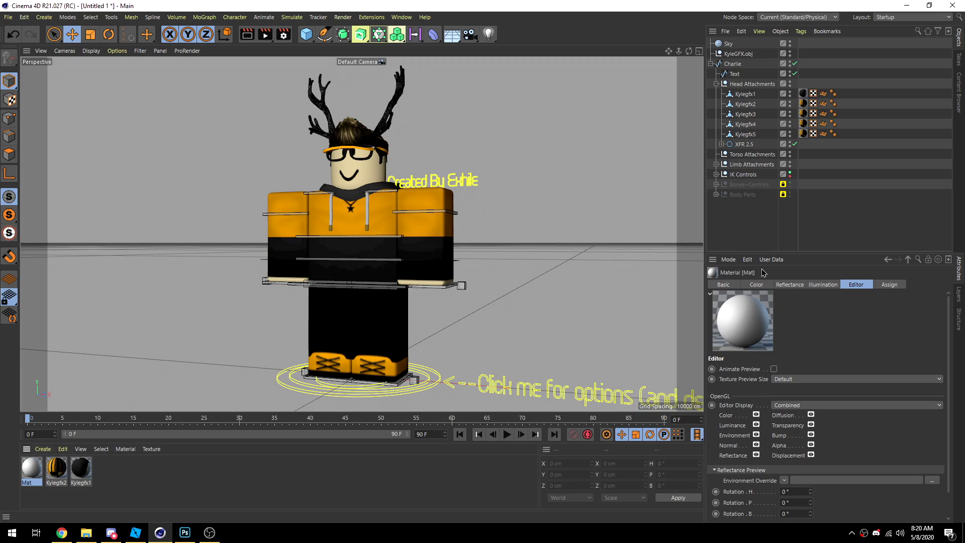
left_click(719, 286)
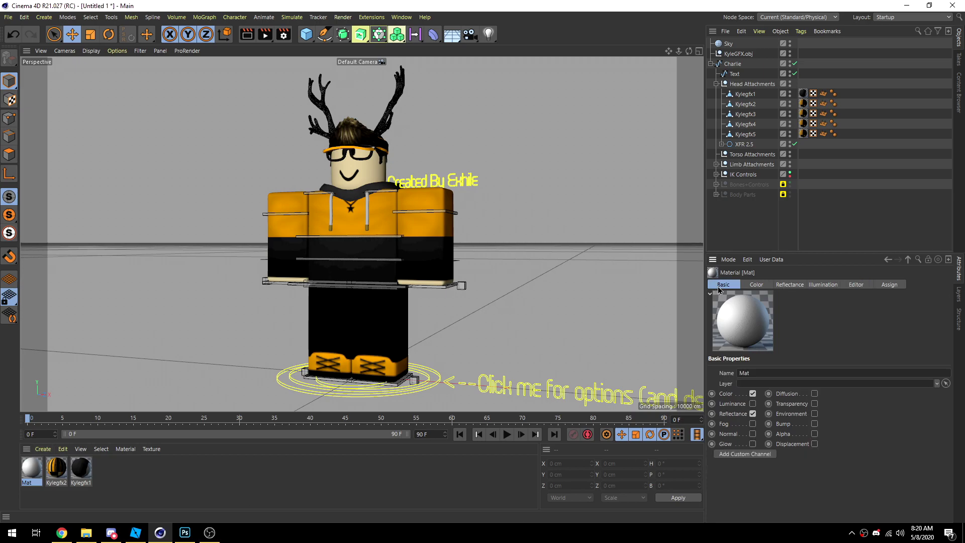
left_click(753, 414)
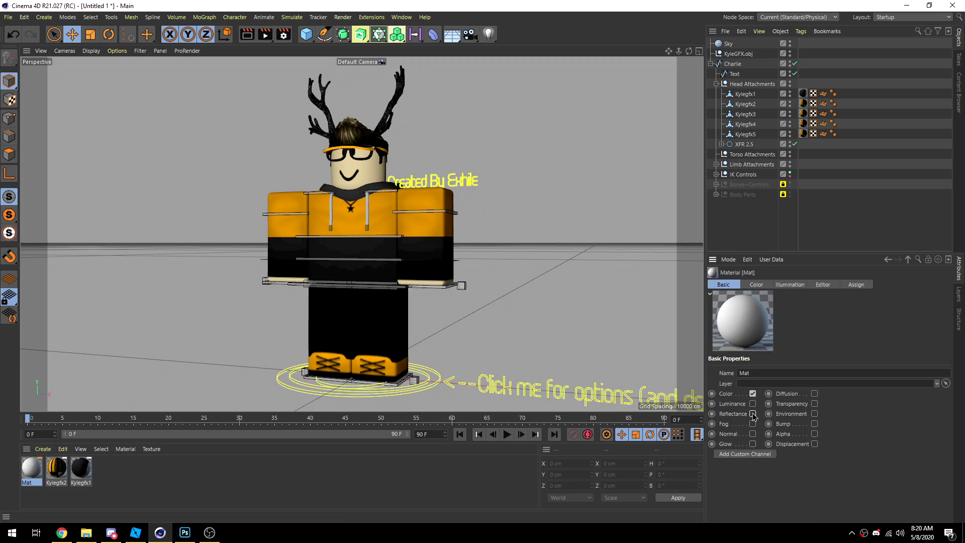
Step: Load kloetzle_blei_4k.hdr as the new material's color texture without copying it to the project location
left_click(755, 286)
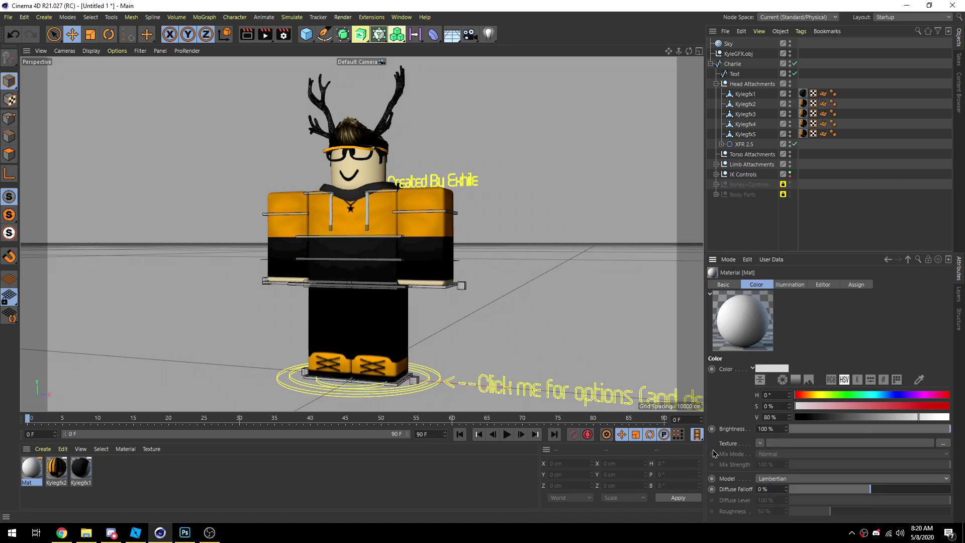
left_click(778, 442)
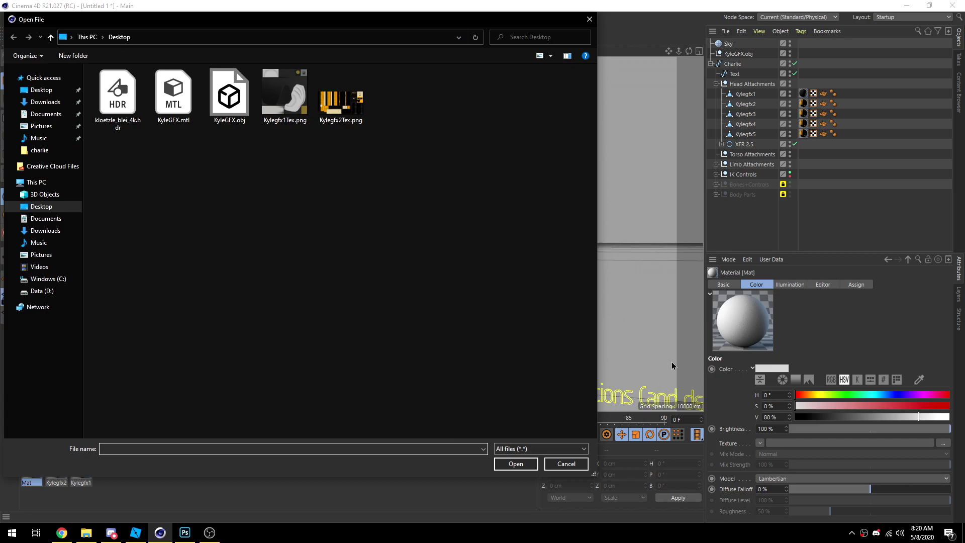
double_click(128, 100)
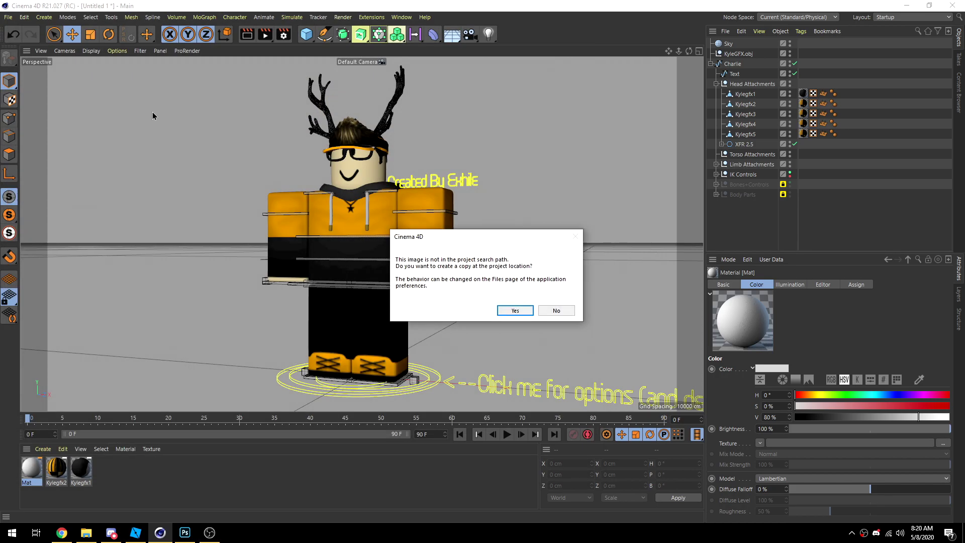
left_click(556, 310)
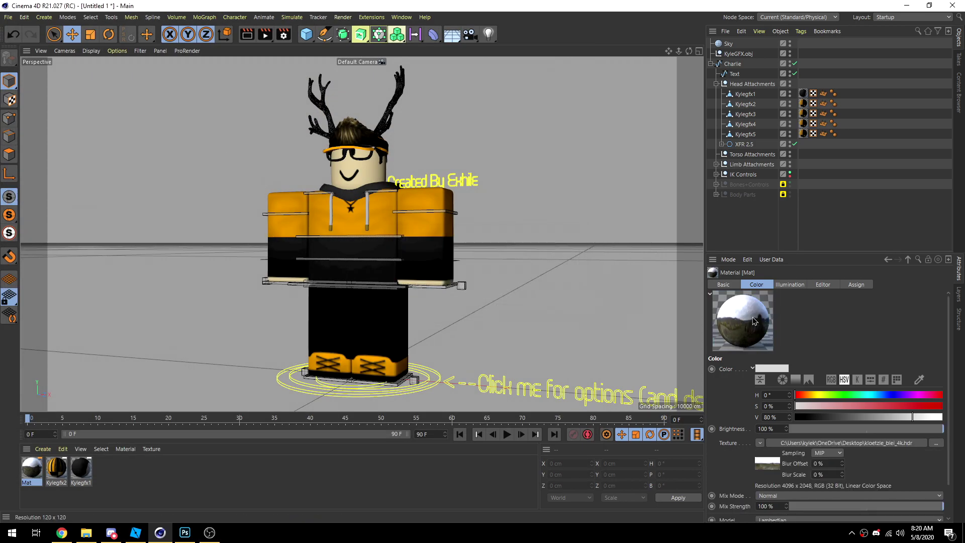
Step: Set the HDRI material's Texture Preview Size to No Scaling
left_click(821, 285)
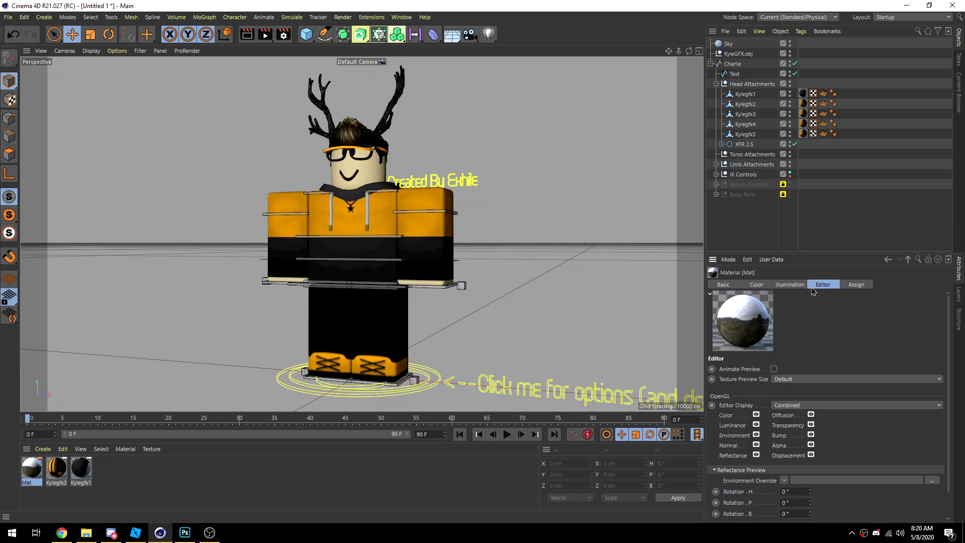
left_click(774, 379)
left_click(793, 402)
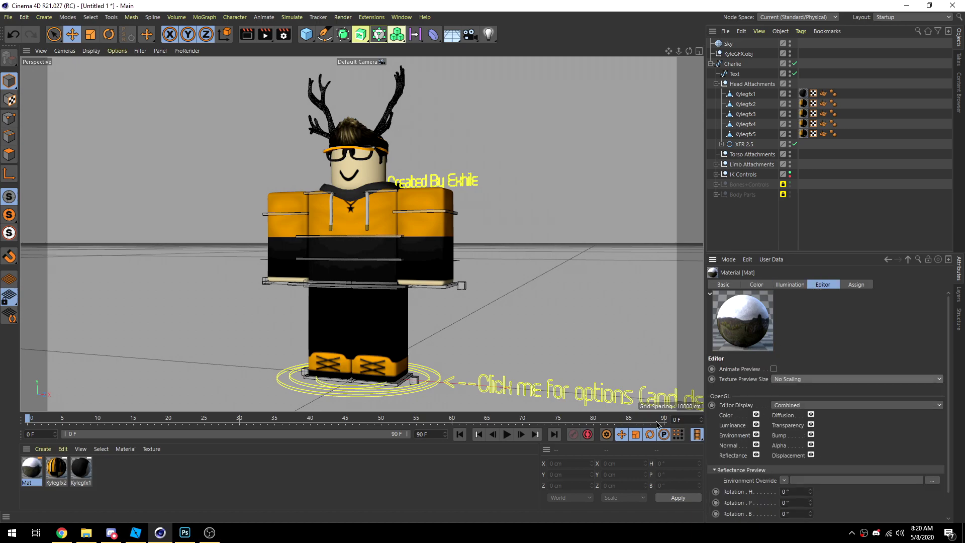
Step: Apply the HDRI material to the Sky object and check the backdrop behind the character
left_click_drag(32, 481, 732, 44)
left_click(833, 76)
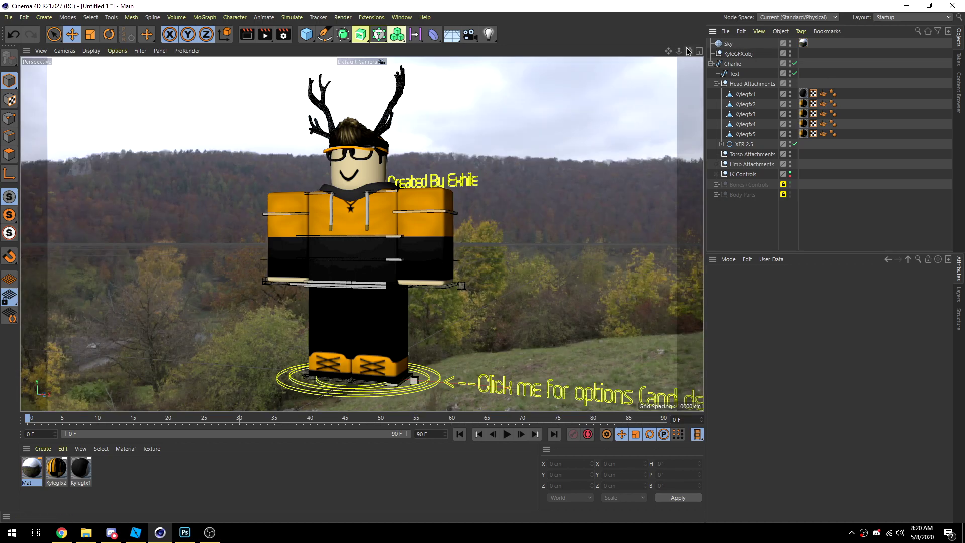
left_click_drag(689, 51, 635, 389)
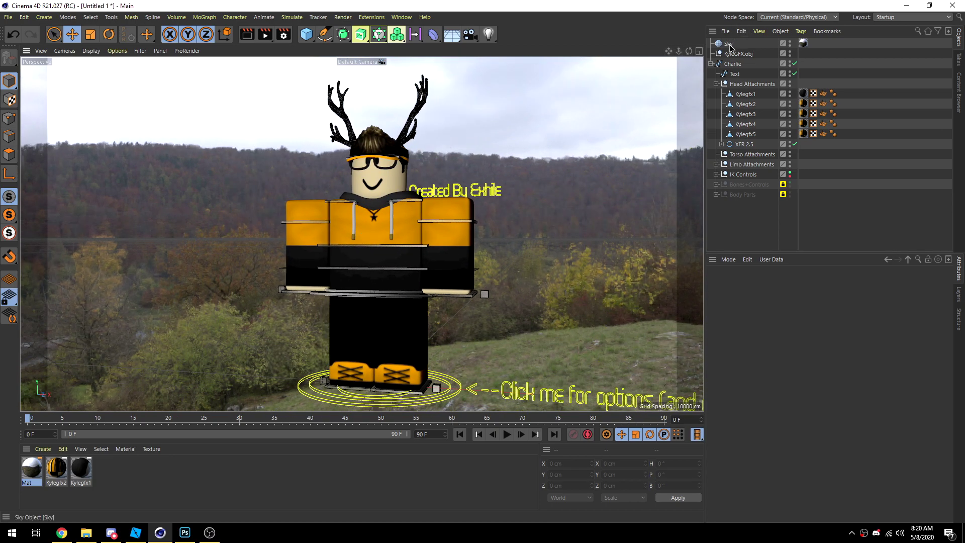
Step: Add a Compositing tag to the Sky object and disable Seen by Camera
left_click(729, 45)
right_click(730, 46)
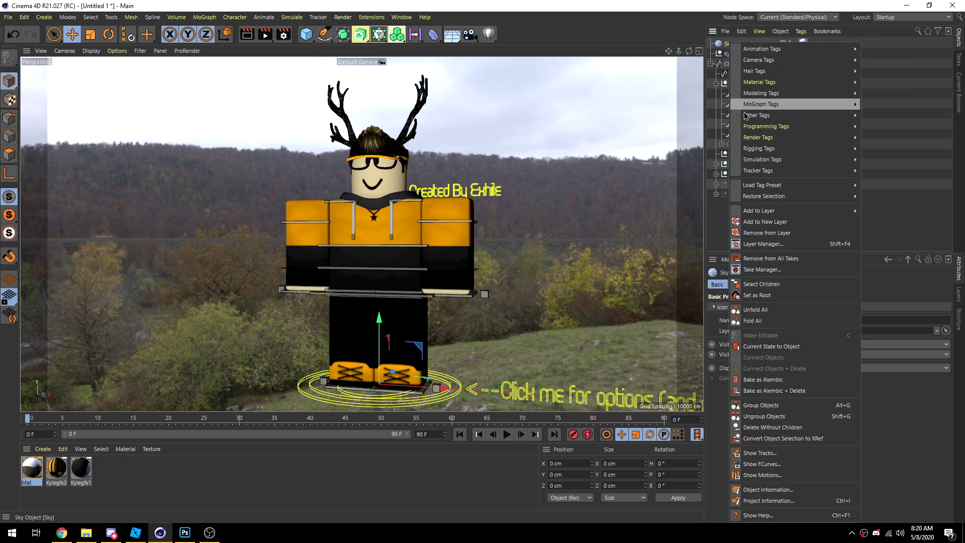
mouse_move(767, 152)
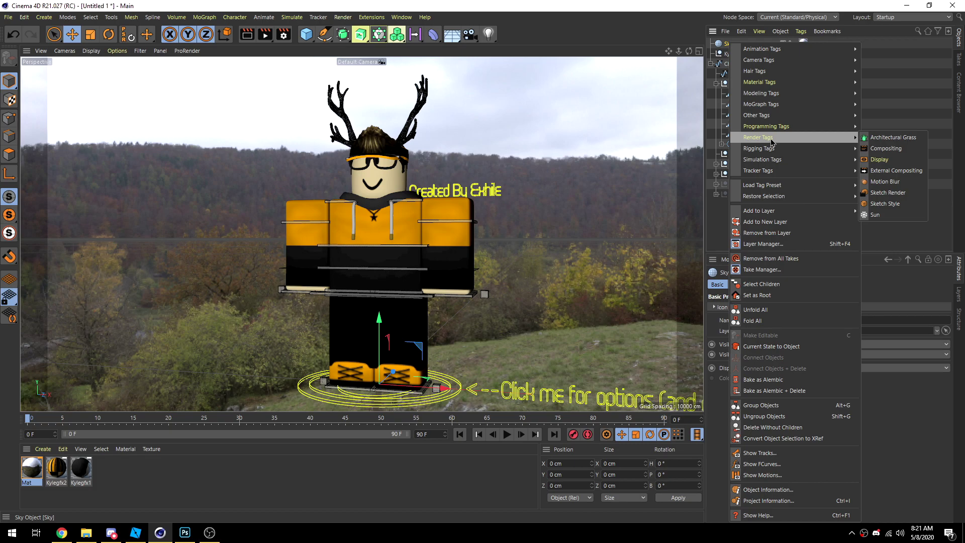
left_click(889, 149)
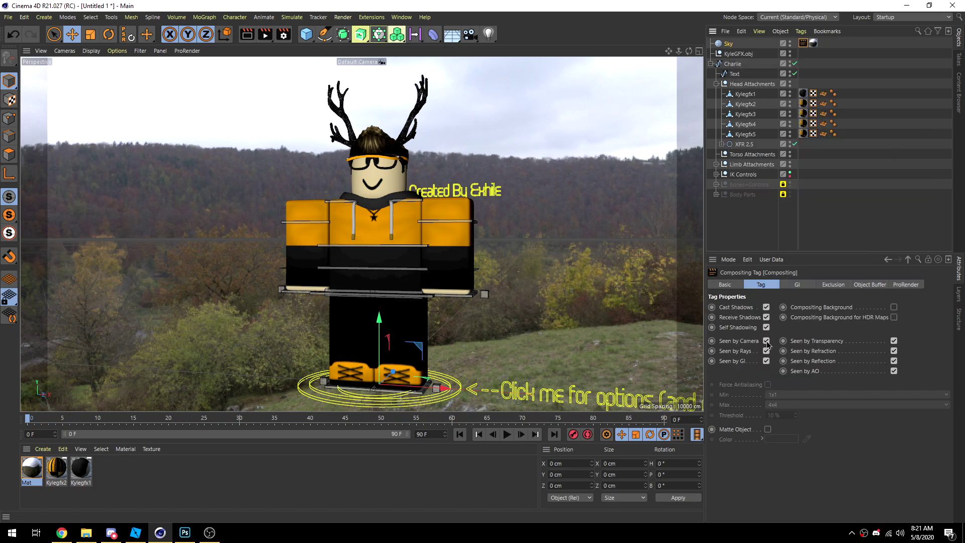
left_click(767, 341)
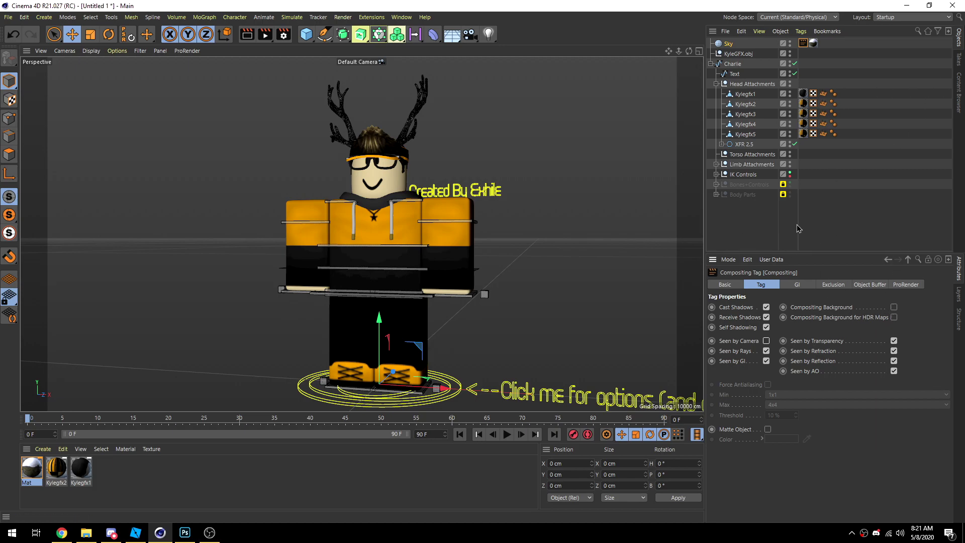
Step: Render a preview of the character in the viewport with nothing selected
left_click(787, 237)
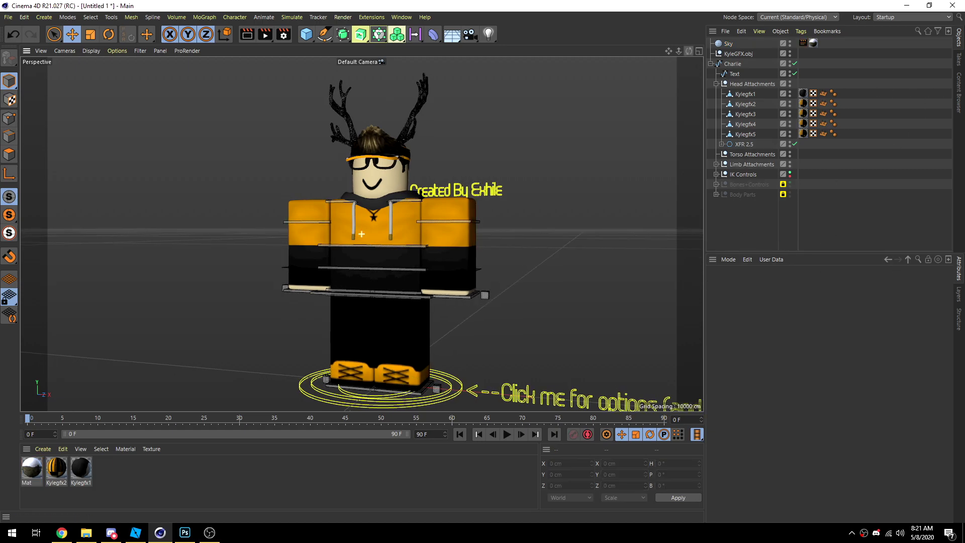
left_click(246, 34)
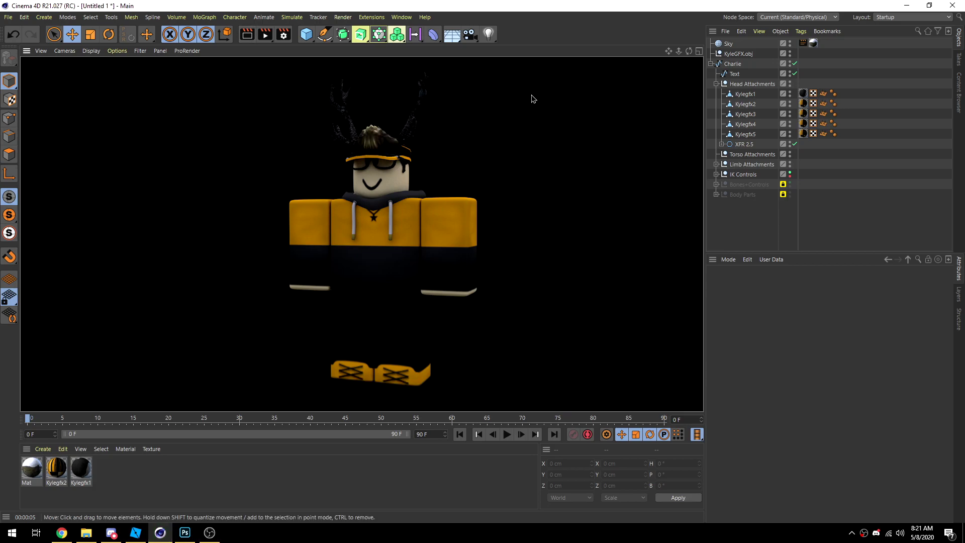
left_click(869, 188)
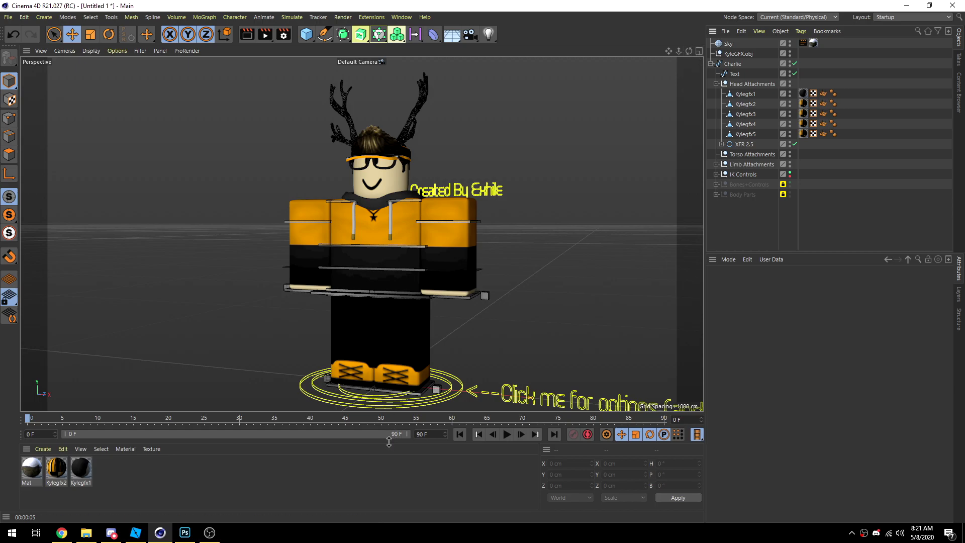
Step: Enable the Reflectance channel on both Kylegfx character materials at once
left_click_drag(126, 497, 60, 467)
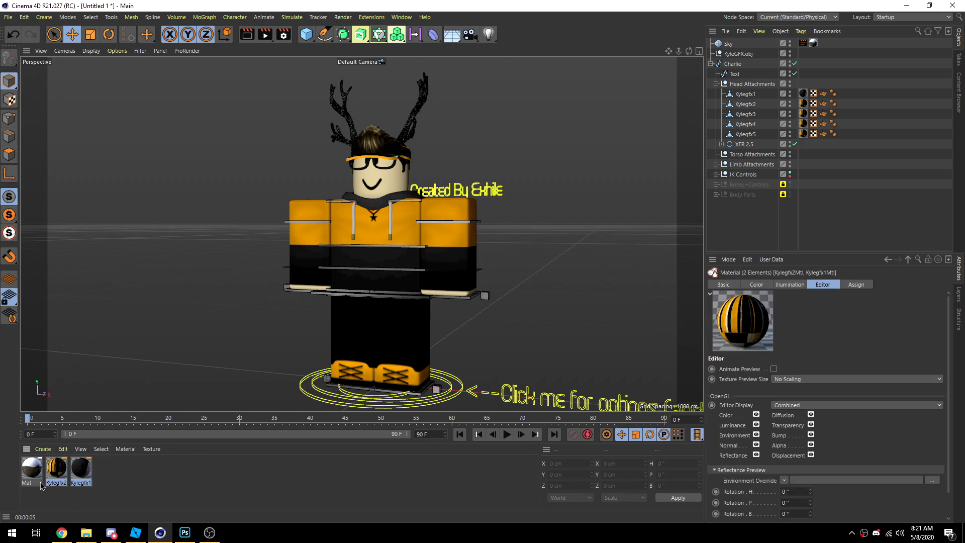
left_click(727, 285)
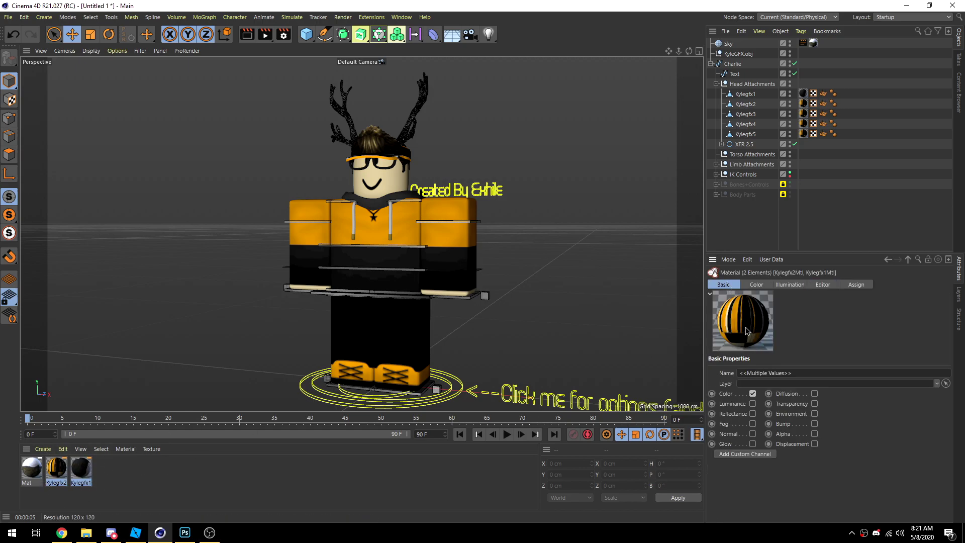
left_click(753, 414)
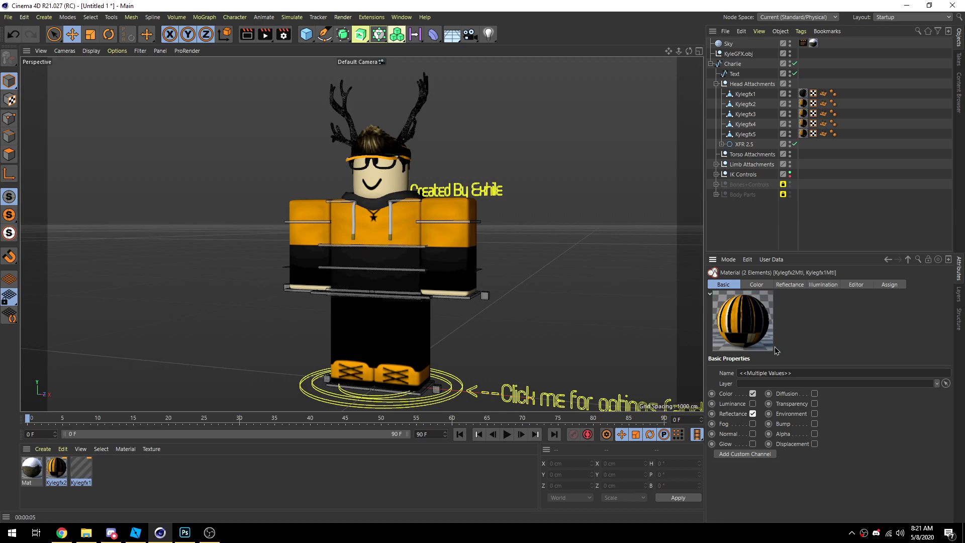
Step: Replace the default Specular reflectance layer of both character materials with a Beckmann layer
left_click(791, 285)
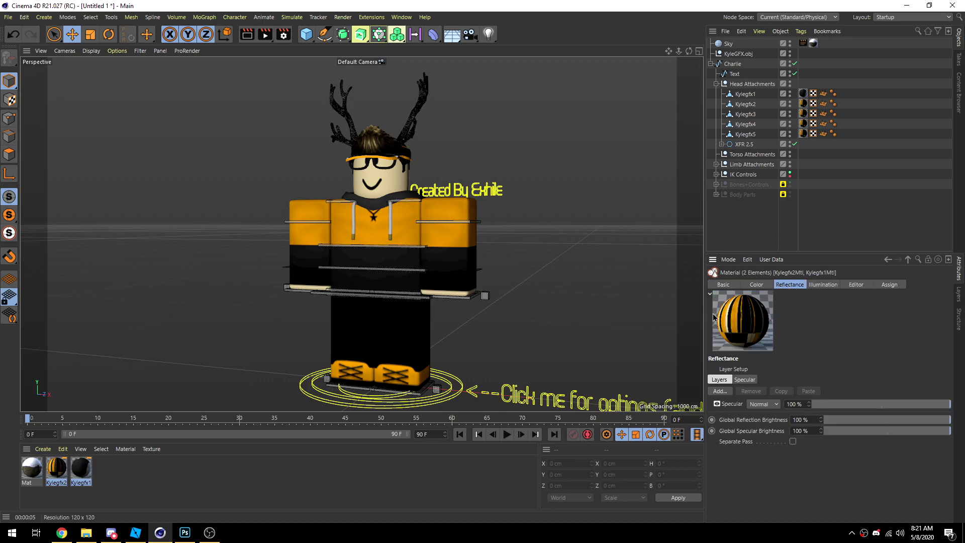
left_click(731, 404)
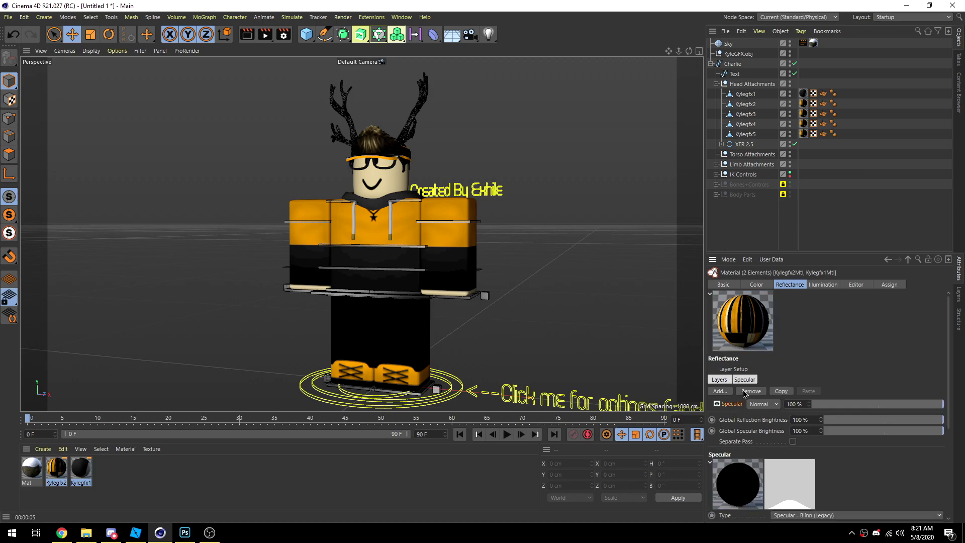
left_click(750, 392)
left_click(719, 391)
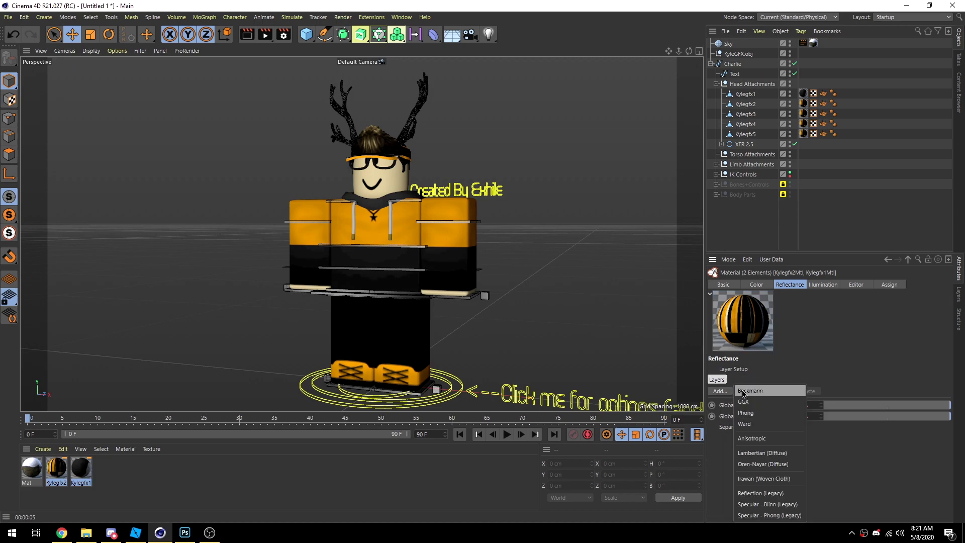
left_click(750, 390)
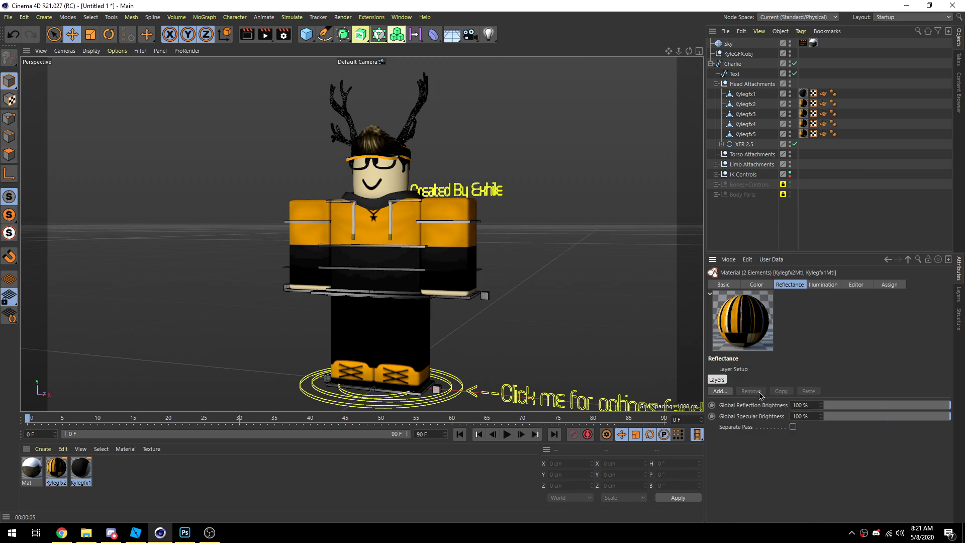
scroll(814, 337, "down", 3)
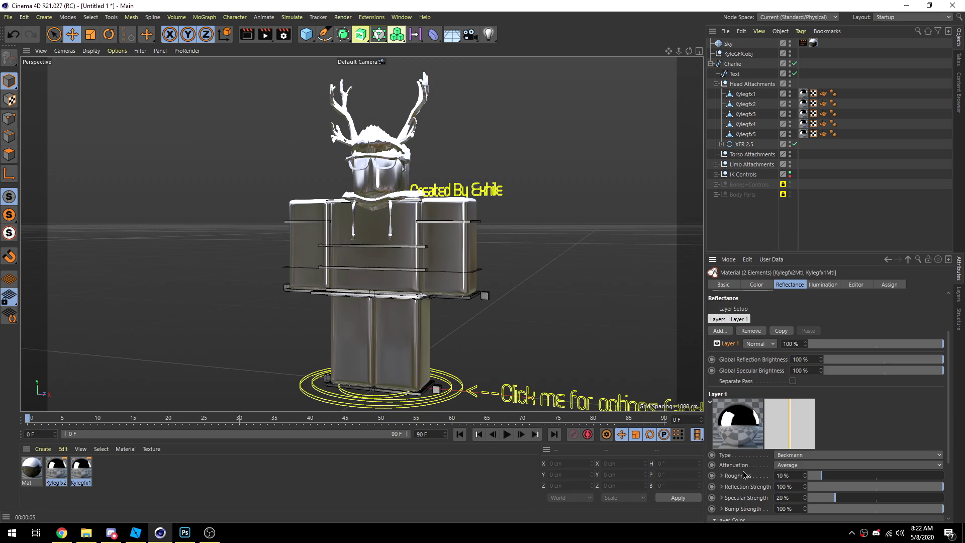
Step: Set both character materials' Beckmann layer to Additive attenuation, 23% roughness, 0% reflection strength and 5% specular strength
left_click(788, 466)
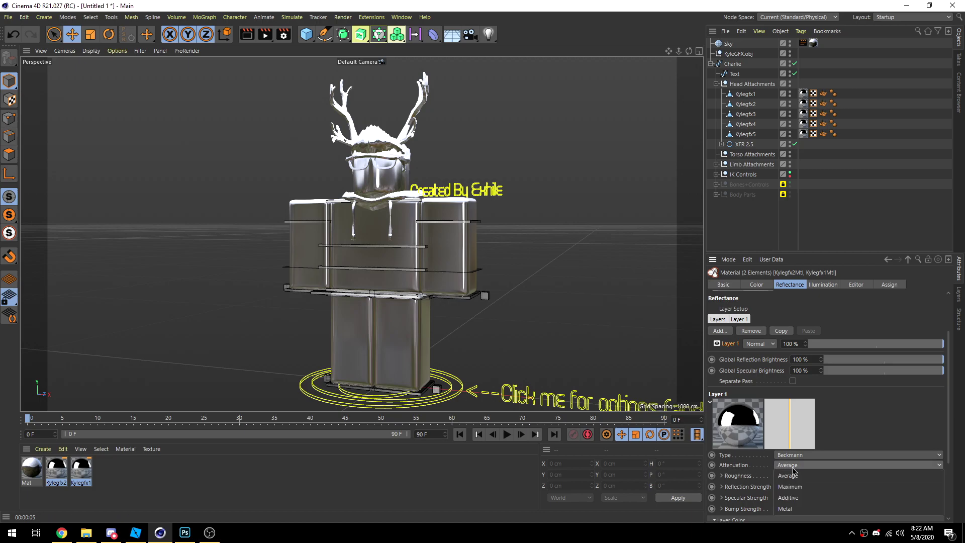
left_click(788, 497)
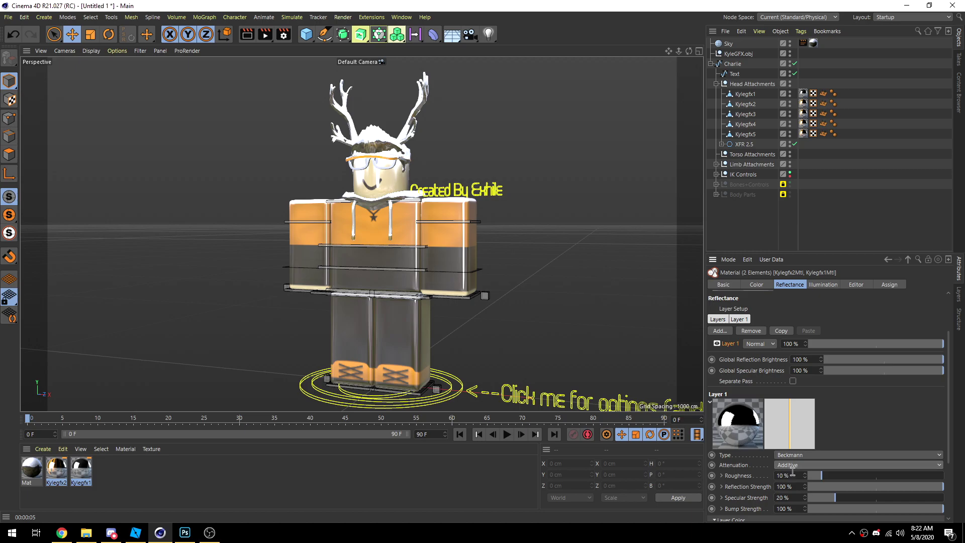
scroll(876, 422, "down", 3)
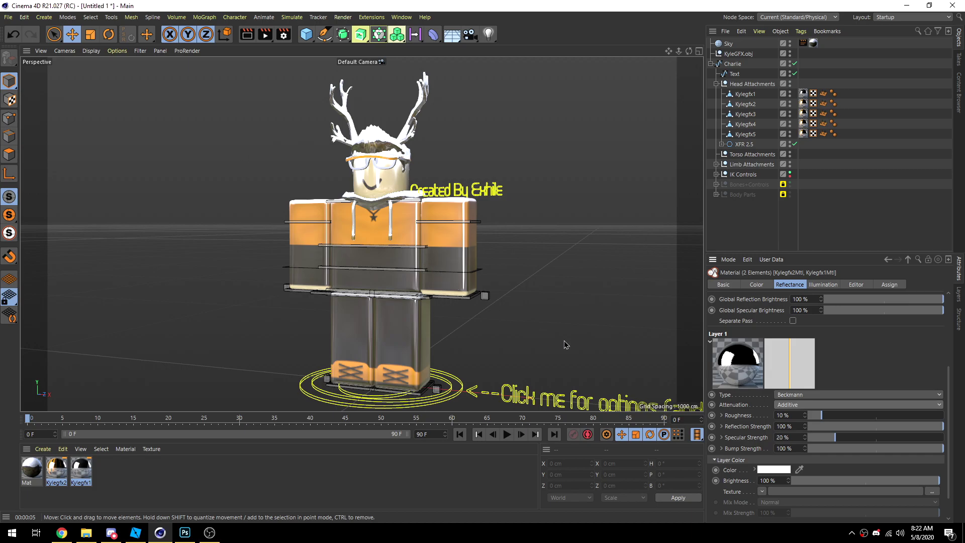
left_click_drag(806, 431, 806, 437)
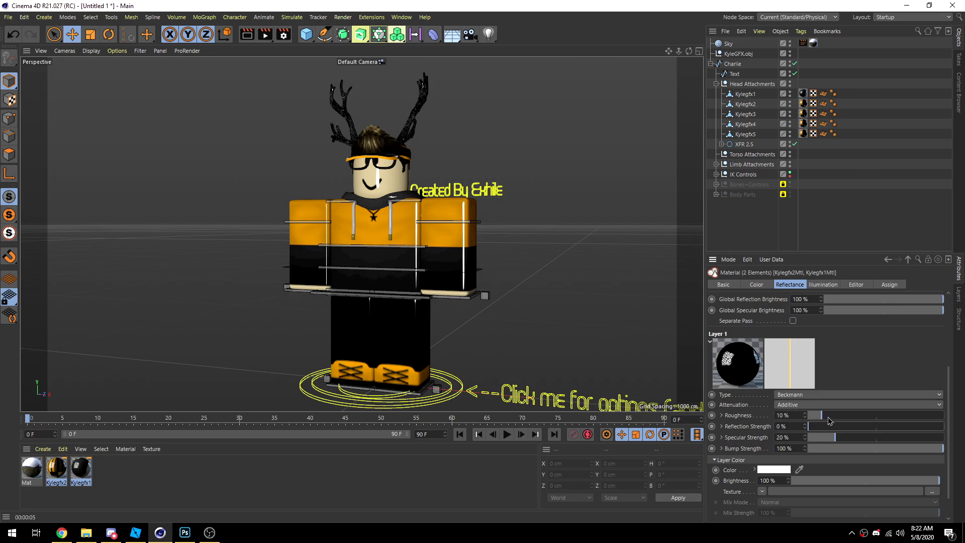
left_click_drag(831, 421, 816, 441)
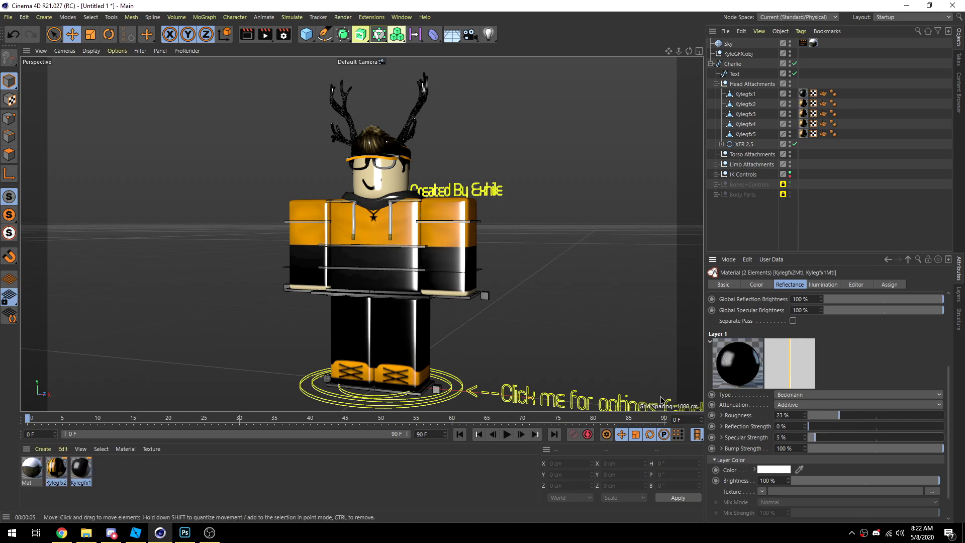
scroll(739, 429, "up", 2)
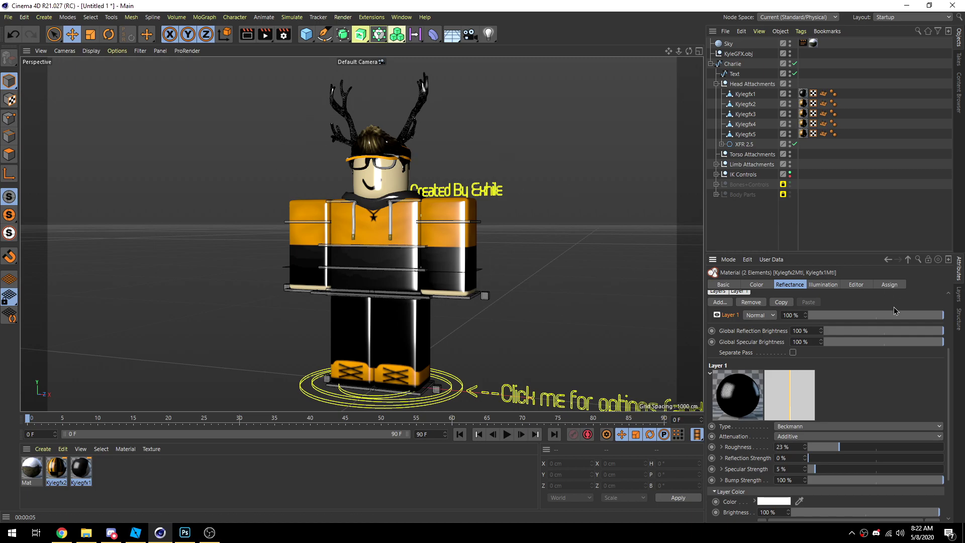
scroll(892, 411, "up", 4)
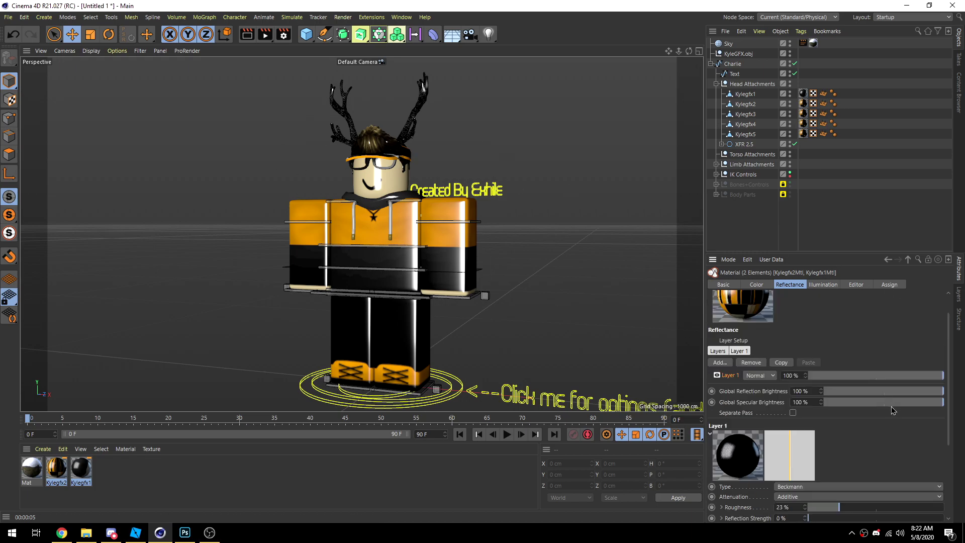
left_click(723, 285)
left_click(380, 258)
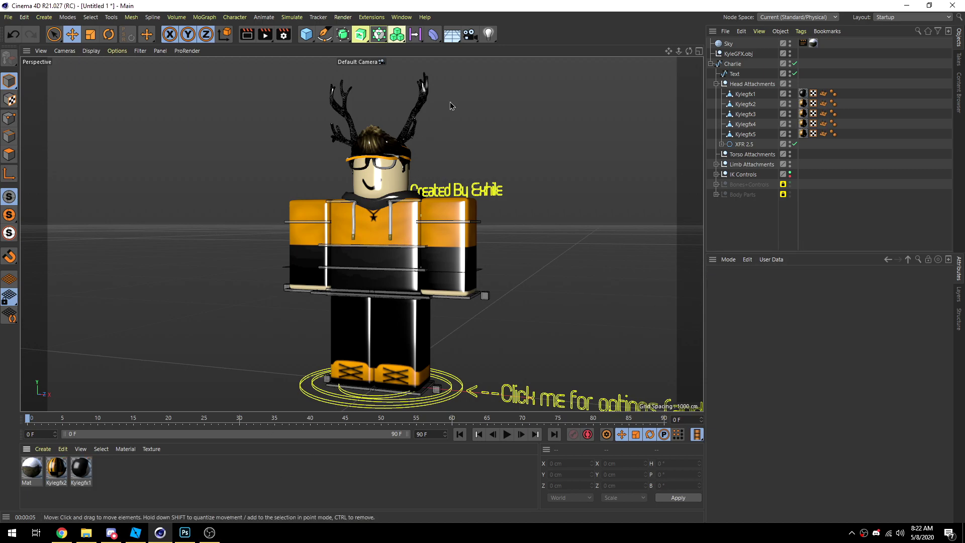
Step: Add a standard omni light and raise it beside the character's head
left_click(492, 44)
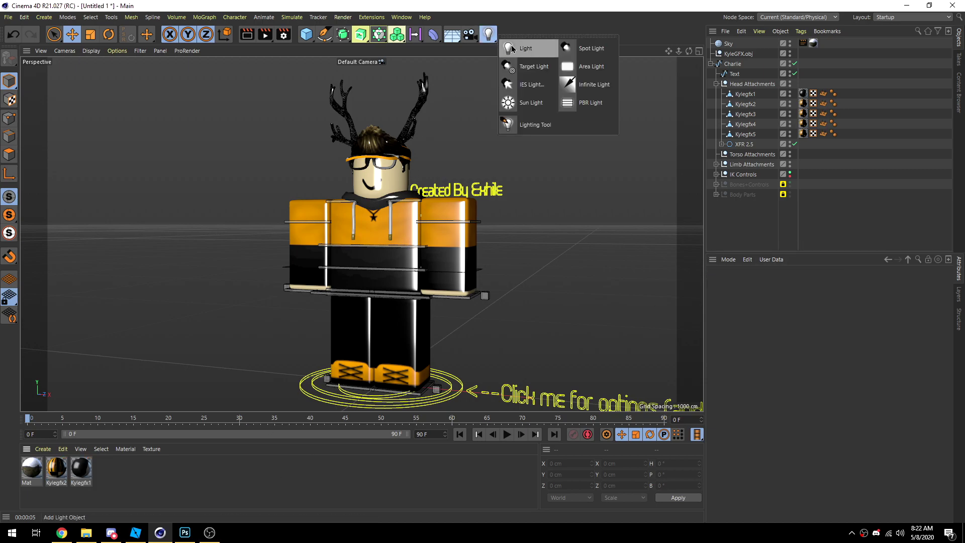
left_click(512, 48)
left_click_drag(398, 371, 364, 391)
left_click_drag(348, 352, 456, 134)
Step: Duplicate the light and move the copy well away from the first one, out in front of the character
key("ctrl+c")
key("ctrl+v")
left_click_drag(457, 162, 116, 185)
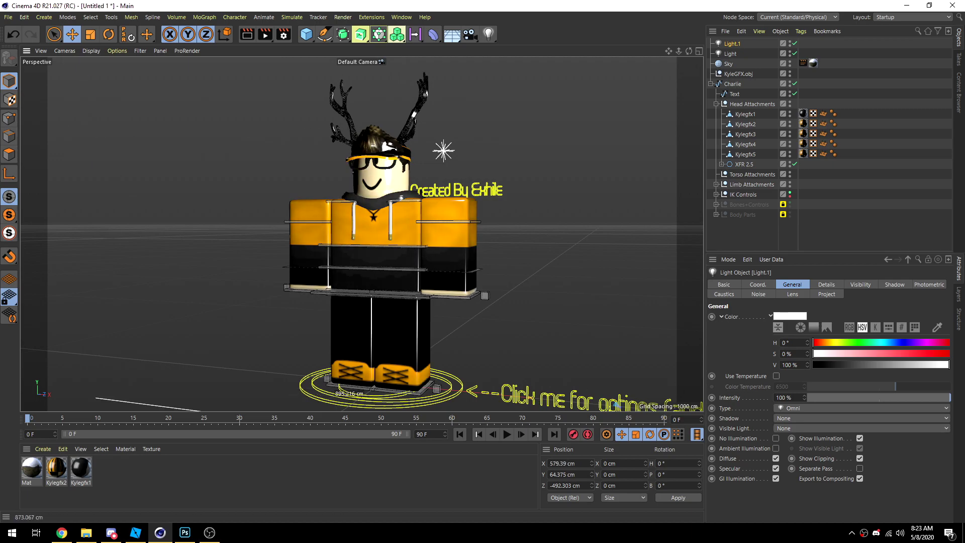
mouse_move(633, 453)
left_mouse_down()
mouse_move(598, 448)
mouse_move(634, 452)
mouse_move(621, 450)
left_mouse_up()
Step: Render the lit character in the Picture Viewer with nothing selected
left_click(819, 218)
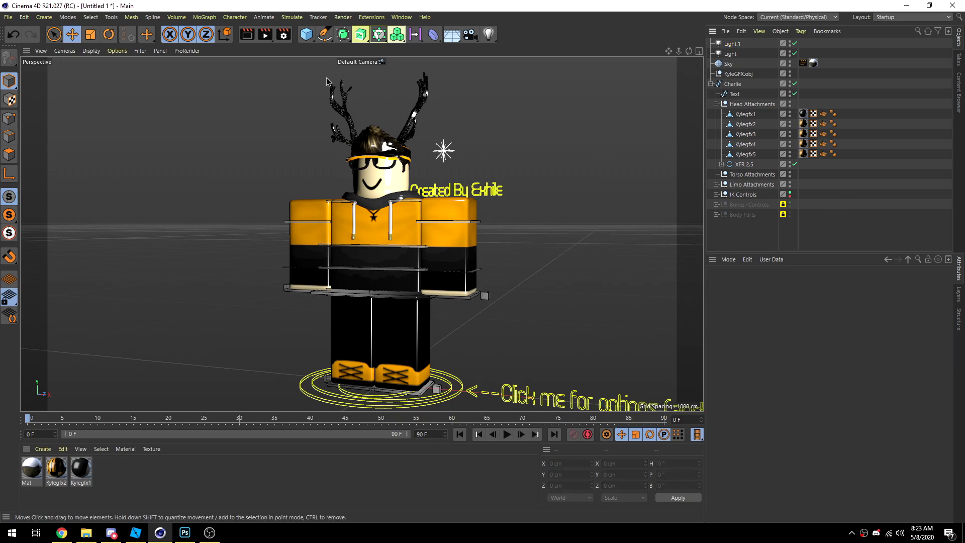
left_click(265, 34)
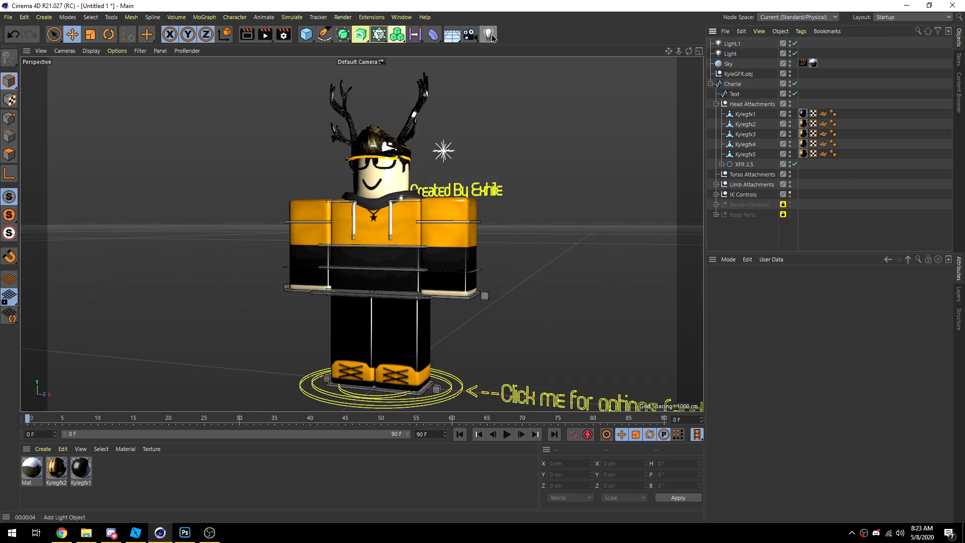
left_click(488, 34)
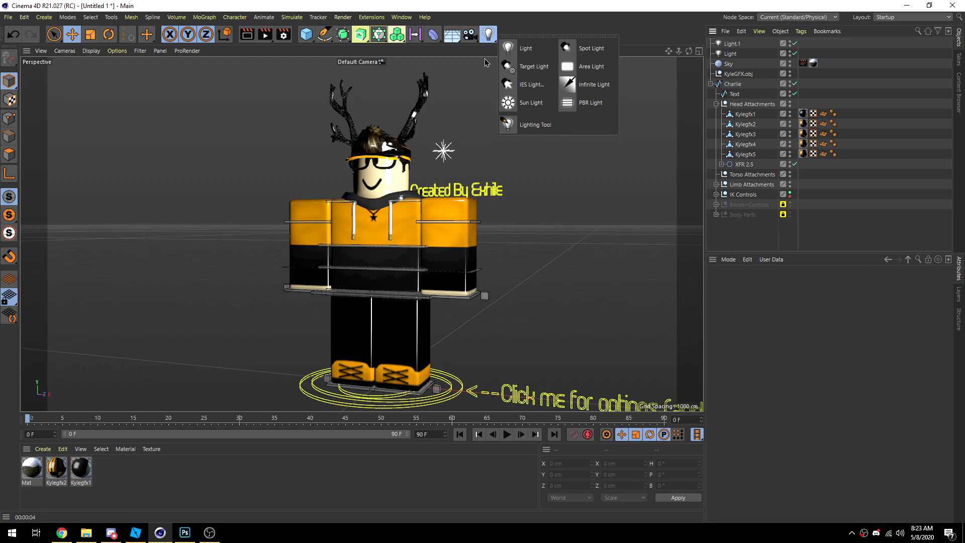
left_click(570, 103)
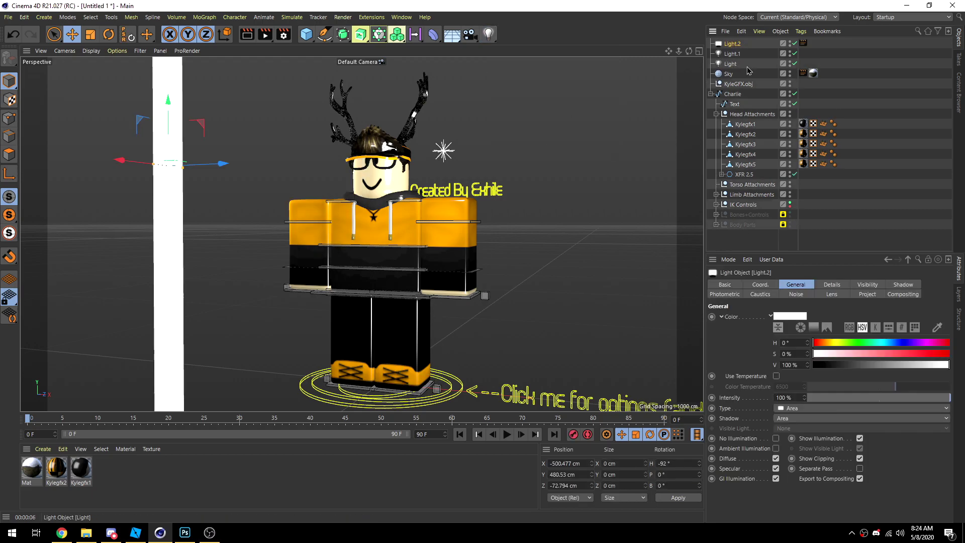
key("Delete")
Step: Add a third omni light and move it along the X axis to about -464 cm beside the character
left_click(489, 34)
left_click(518, 48)
left_click_drag(395, 373, 205, 341)
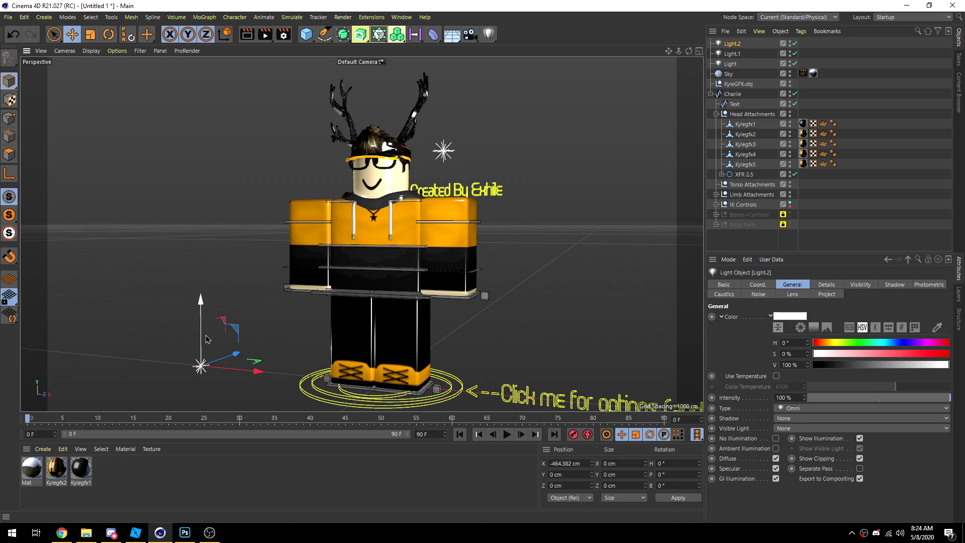
left_click(384, 131)
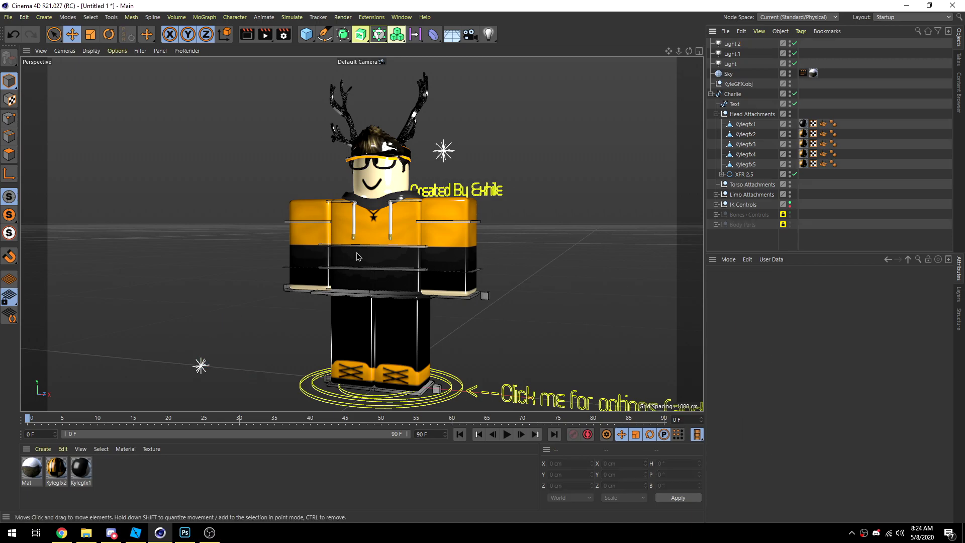
Step: Pull both hand goals outward and up, and spread the foot goals to about X 12 cm for L and -16 cm for R
left_click_drag(292, 294, 275, 288)
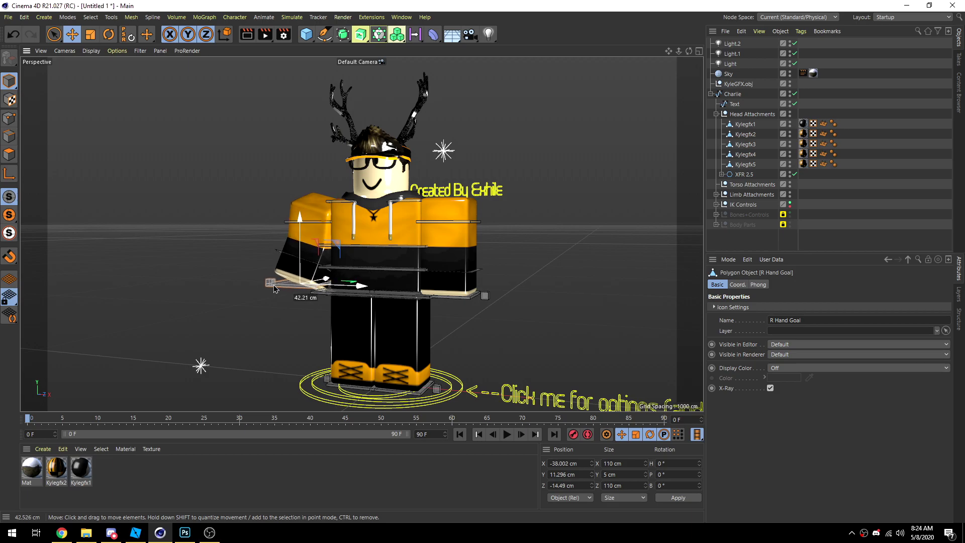
left_click_drag(443, 304, 458, 297)
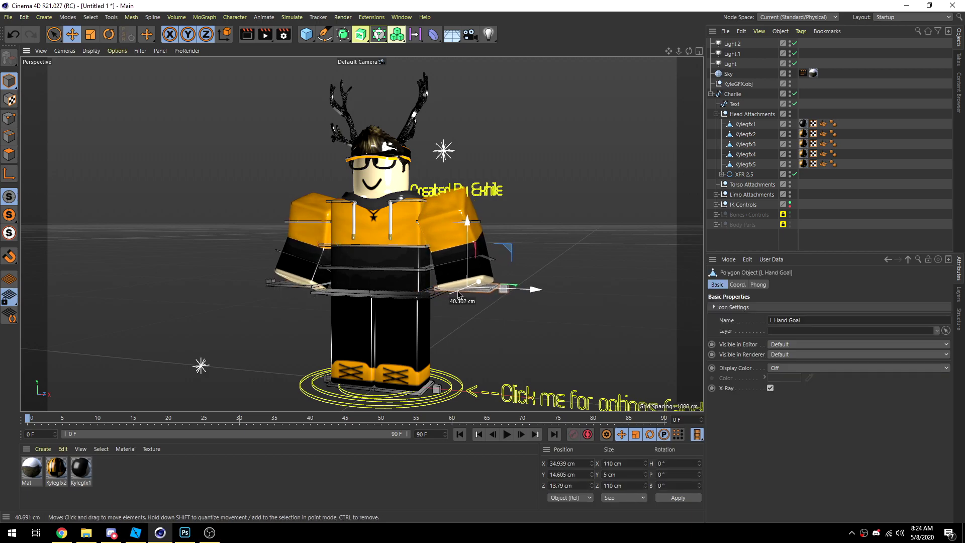
left_click(407, 346)
left_click(394, 390)
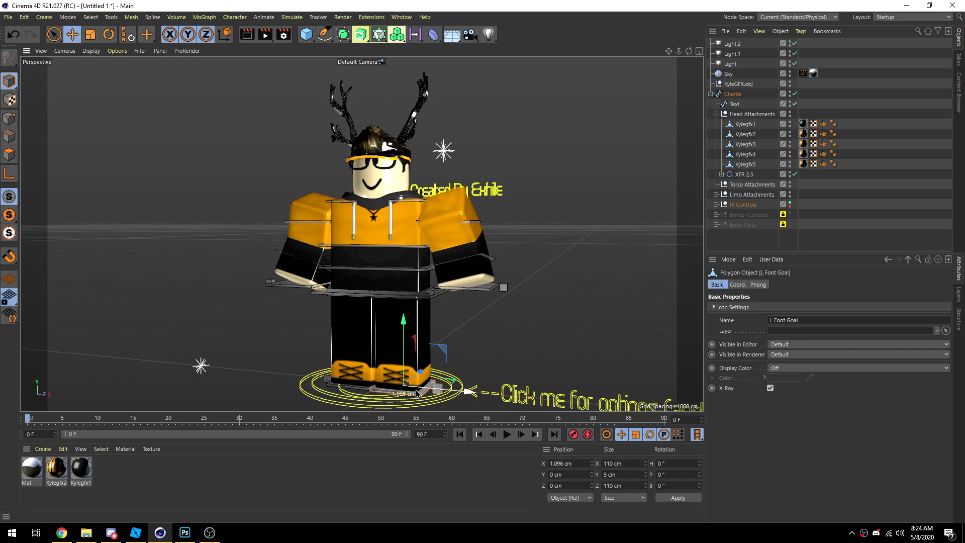
left_click_drag(368, 390, 385, 388)
left_click(500, 320)
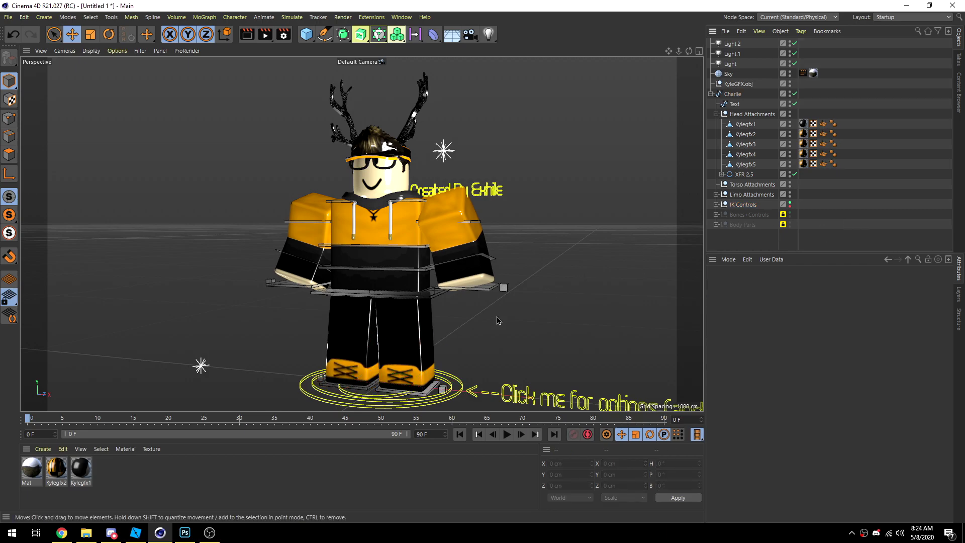
Step: Rotate the rig's hip-level control to tilt the character's upper body slightly
left_click(419, 301)
left_click(305, 273)
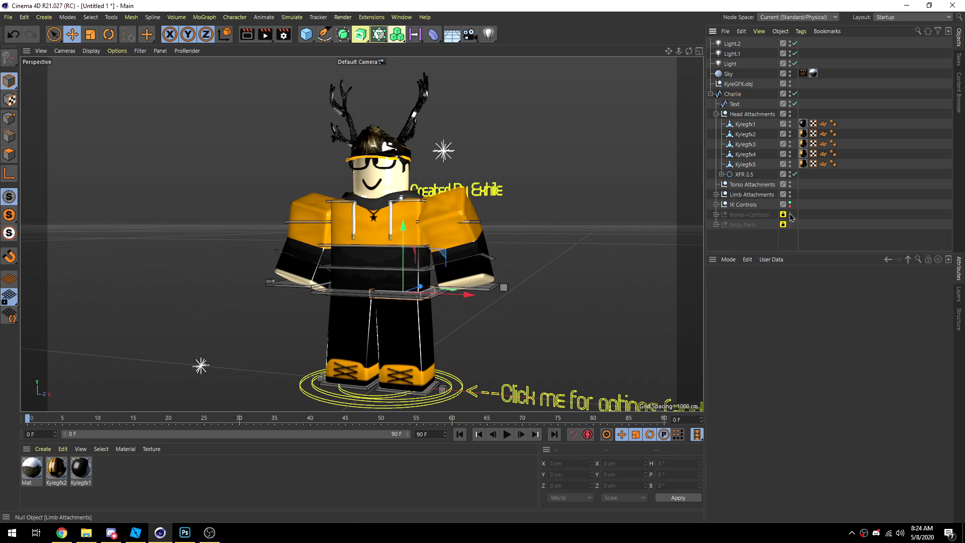
left_click(362, 298)
key("r")
left_click_drag(389, 283, 426, 279)
left_click(327, 295)
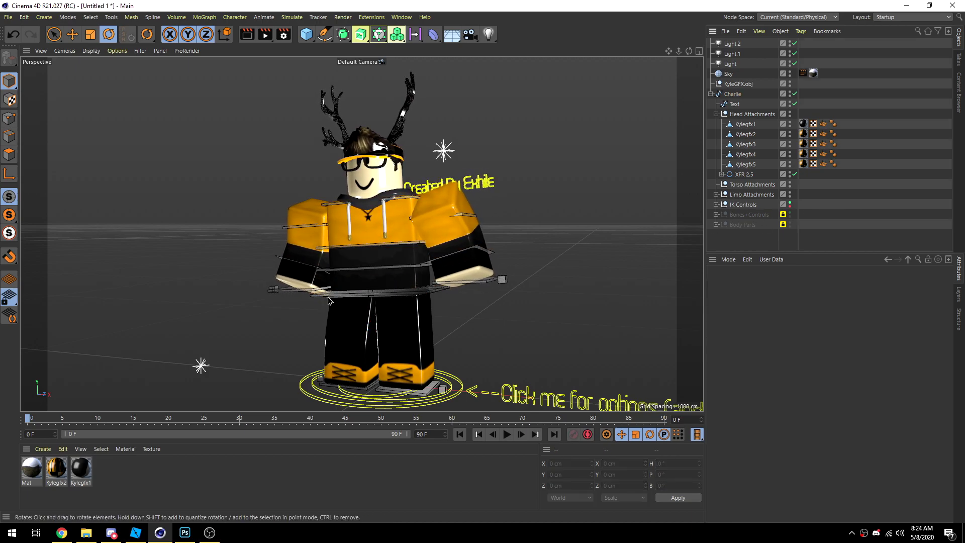
Step: Rotate the R Foot Goal and R Thigh Control together to turn the right leg outward
left_click(345, 389)
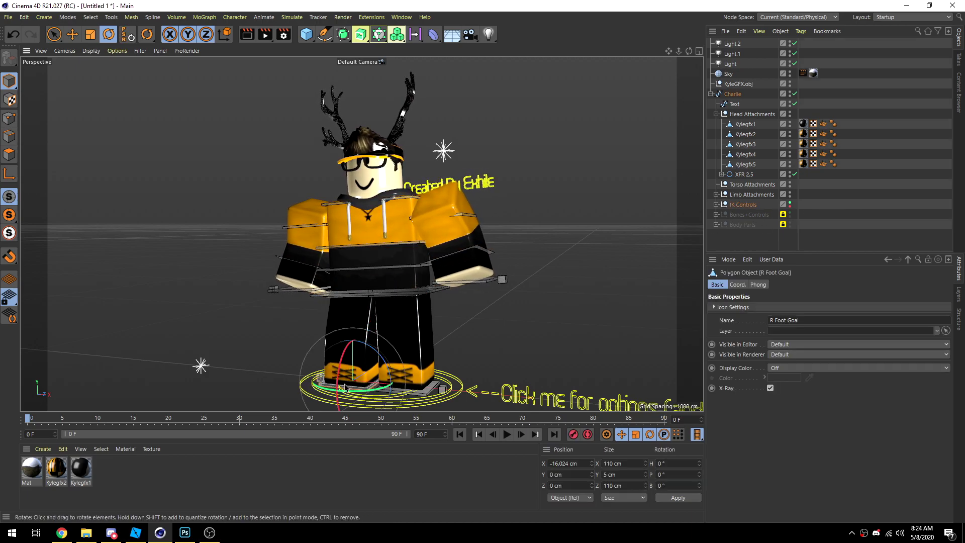
left_click(354, 293, "shift")
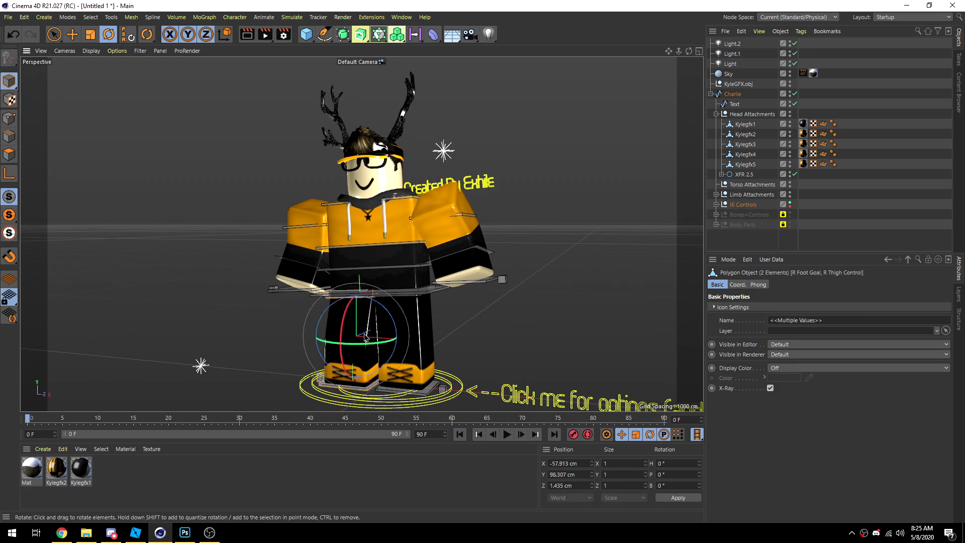
left_click_drag(363, 344, 341, 351)
left_click(401, 380)
Step: Rotate the L Foot Goal and L Thigh Control together by about 16.8° heading to turn the left leg
left_click(395, 387)
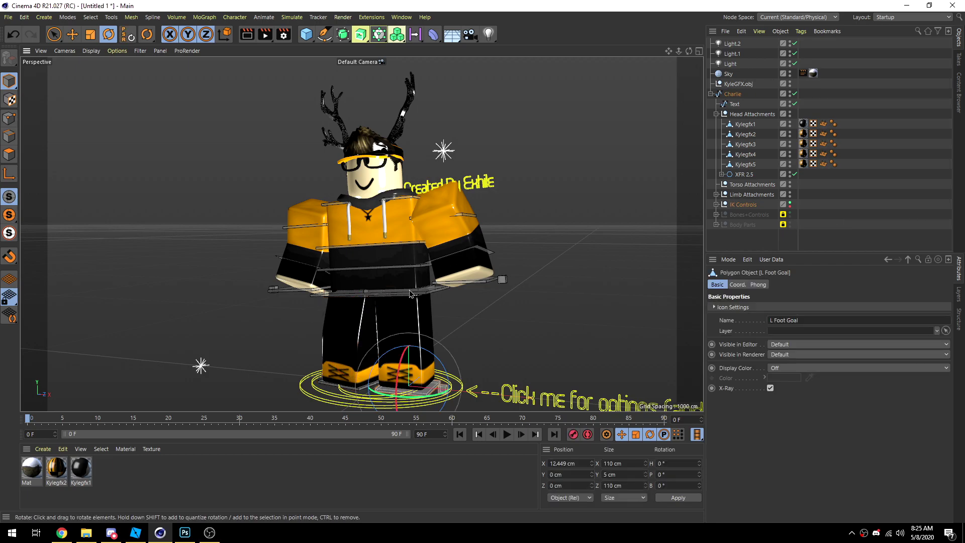
left_click(410, 295, "shift")
left_click_drag(427, 345, 428, 347)
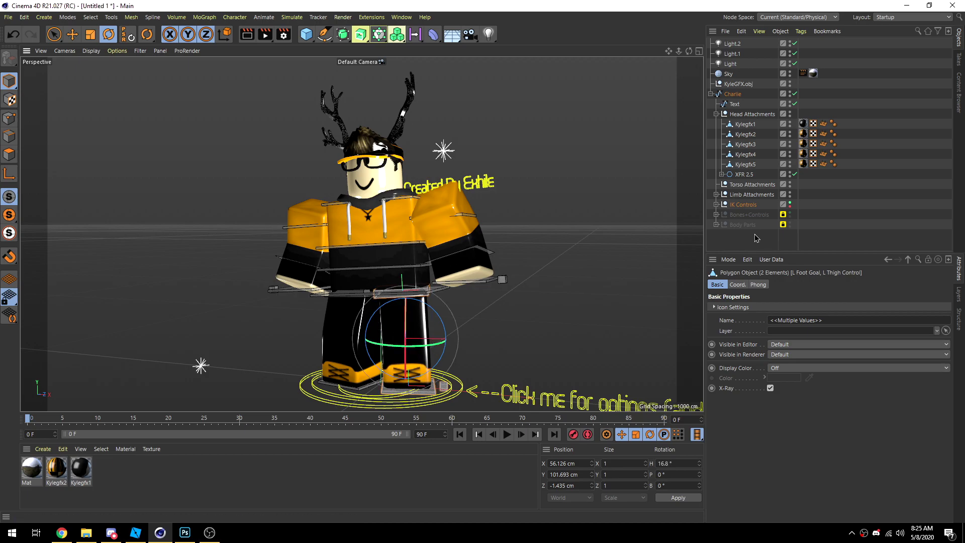
left_click(819, 202)
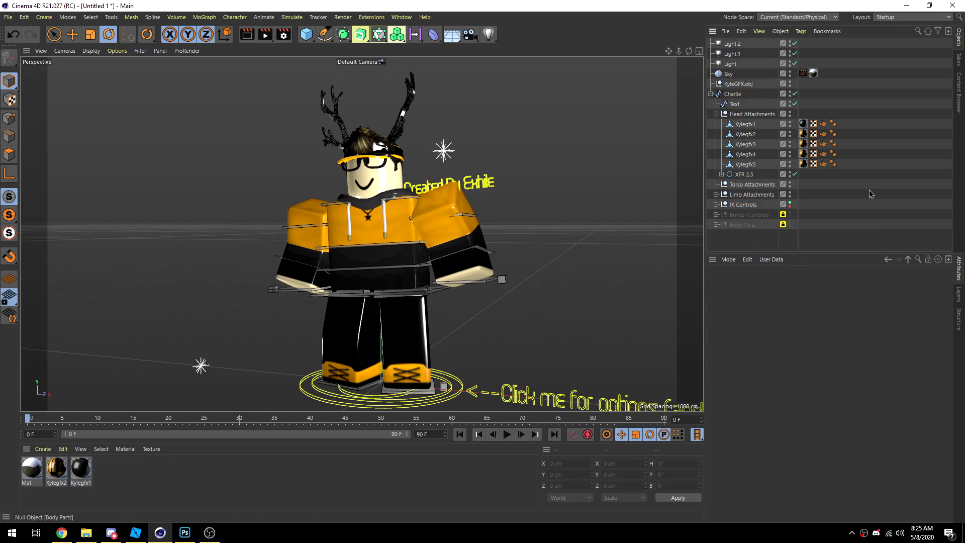
left_click(372, 197)
left_click_drag(377, 195, 374, 203)
key("ctrl+z")
key("ctrl+z")
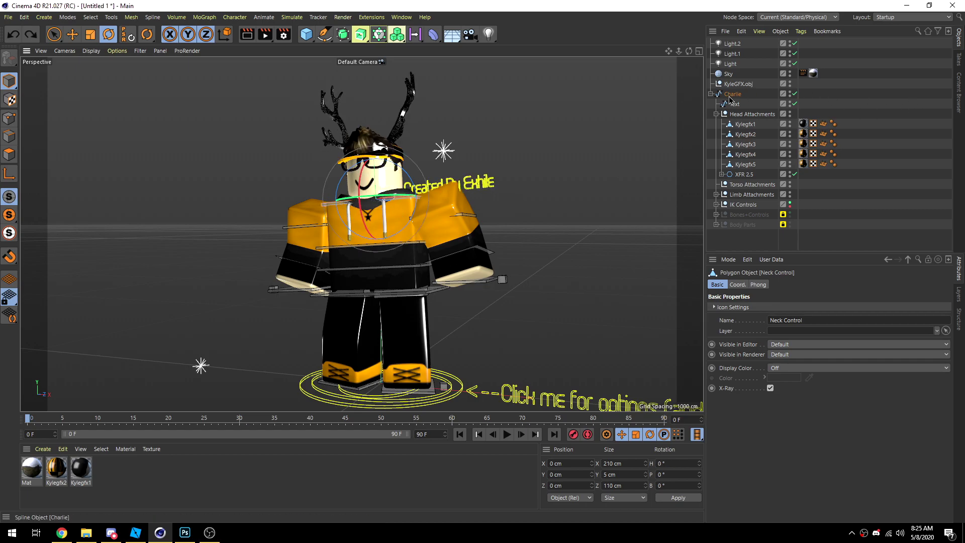
Step: Move the Kylegfx1 mesh from Head Attachments into Torso Attachments
left_click(744, 165)
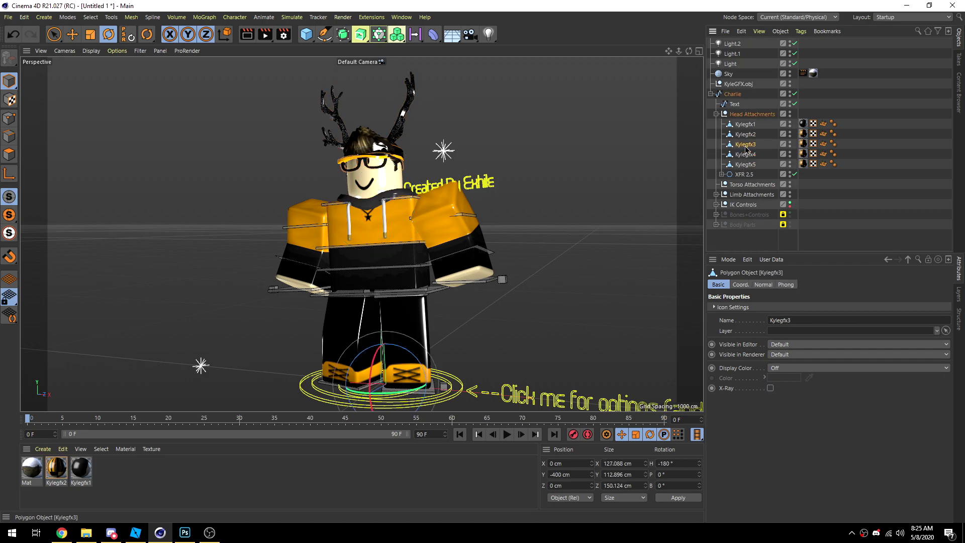
left_click_drag(745, 126, 747, 184)
left_click(849, 189)
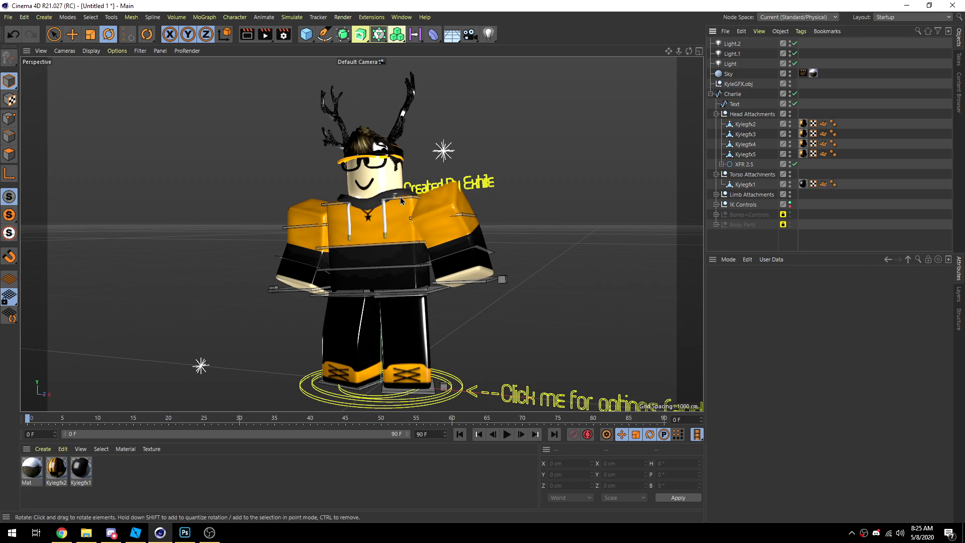
Step: Rotate the Neck Control to a heading of about 12.5° to turn the character's head
left_click(417, 194)
left_click_drag(417, 194, 406, 203)
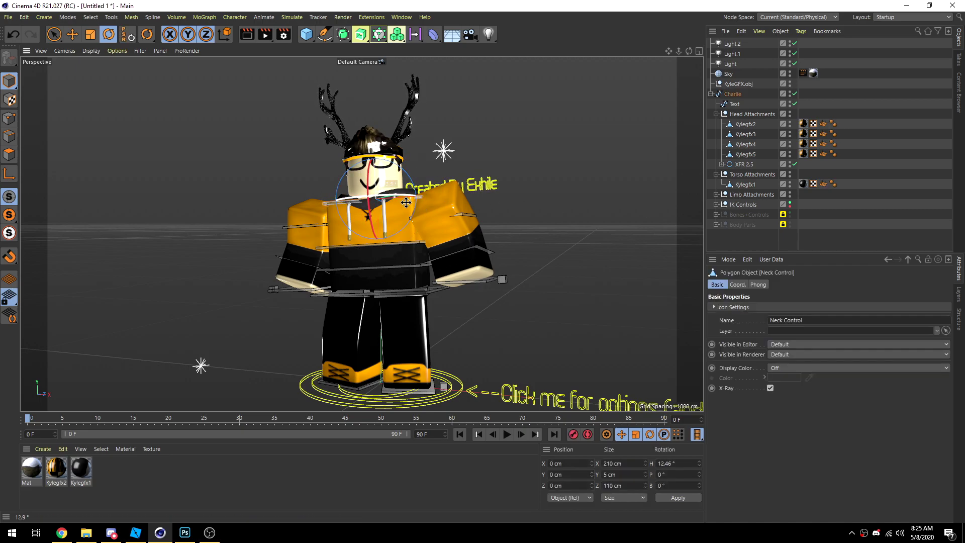
left_click(835, 197)
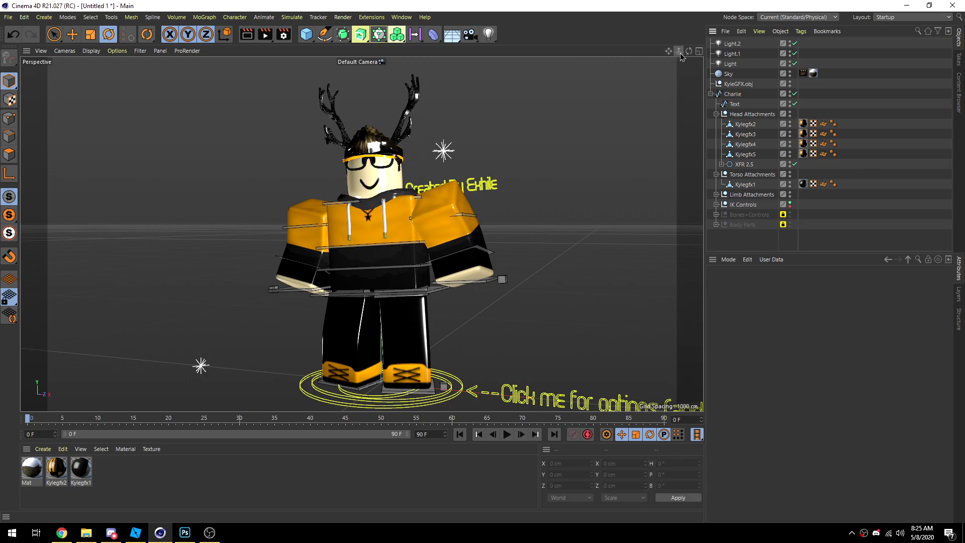
Step: Render the posed character closer up in the Picture Viewer
mouse_move(680, 52)
left_mouse_down()
mouse_move(704, 52)
mouse_move(662, 52)
left_mouse_up()
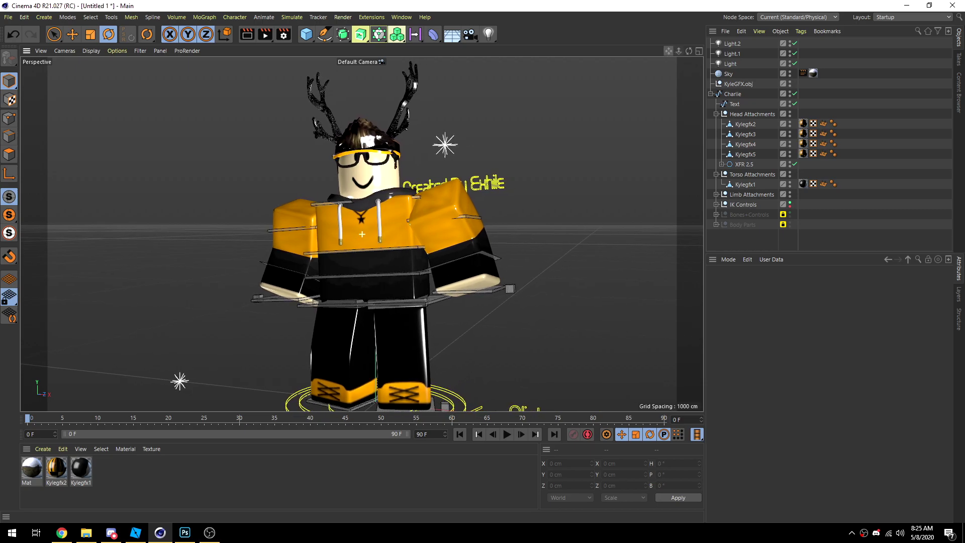
left_click(265, 34)
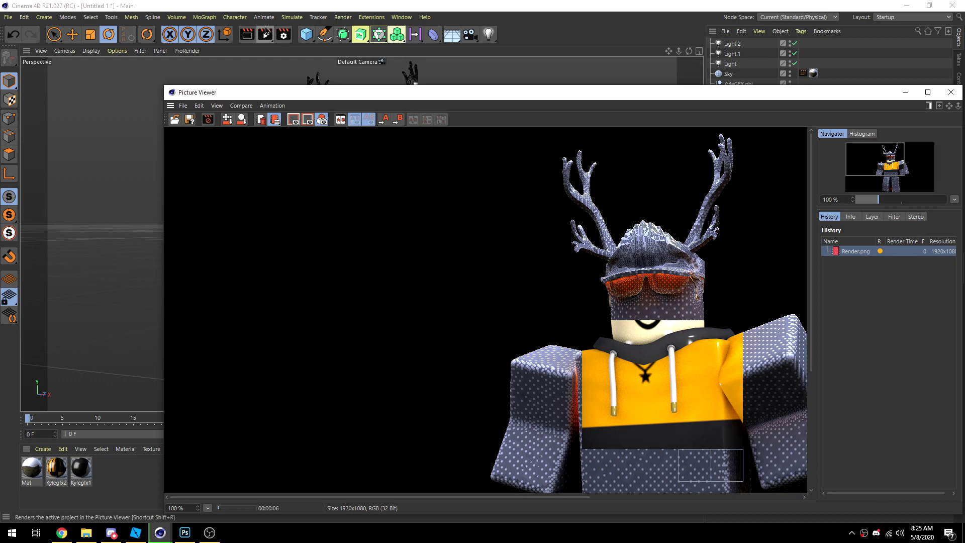
left_click_drag(414, 100, 303, 50)
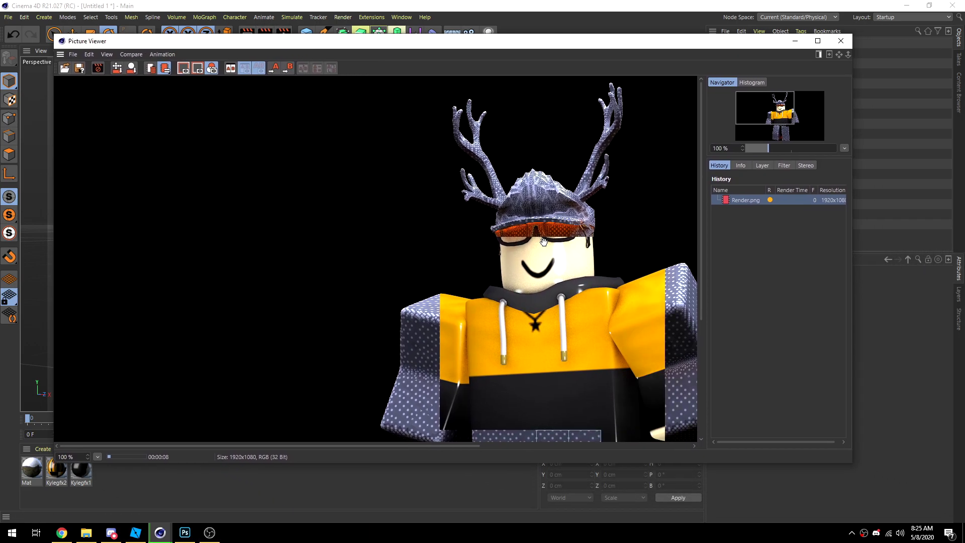
scroll(406, 225, "down", 2)
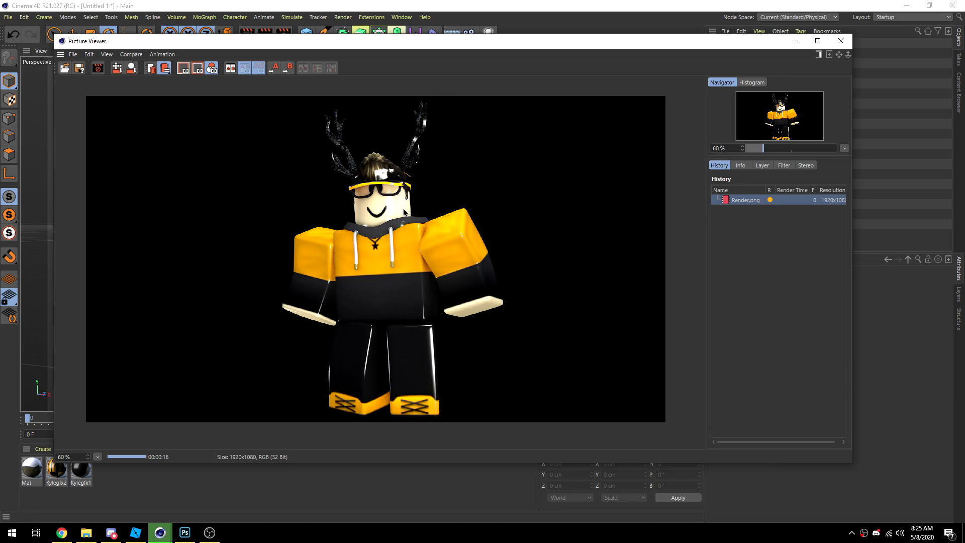
scroll(402, 211, "up", 3)
scroll(347, 210, "down", 3)
Step: Switch to Photoshop, create a 1000 × 1000 px document at 144 pixels/inch, and unlock its Background layer
left_click(185, 532)
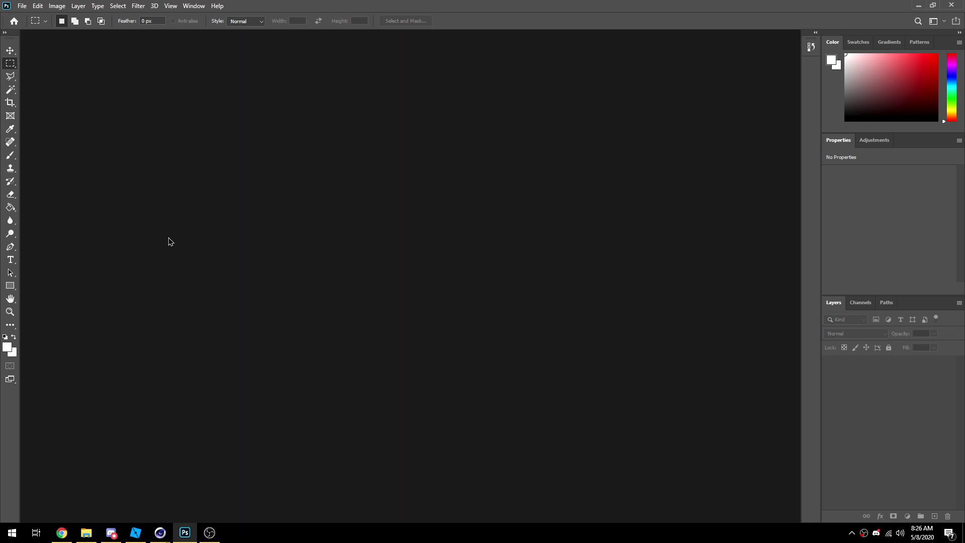
left_click(23, 6)
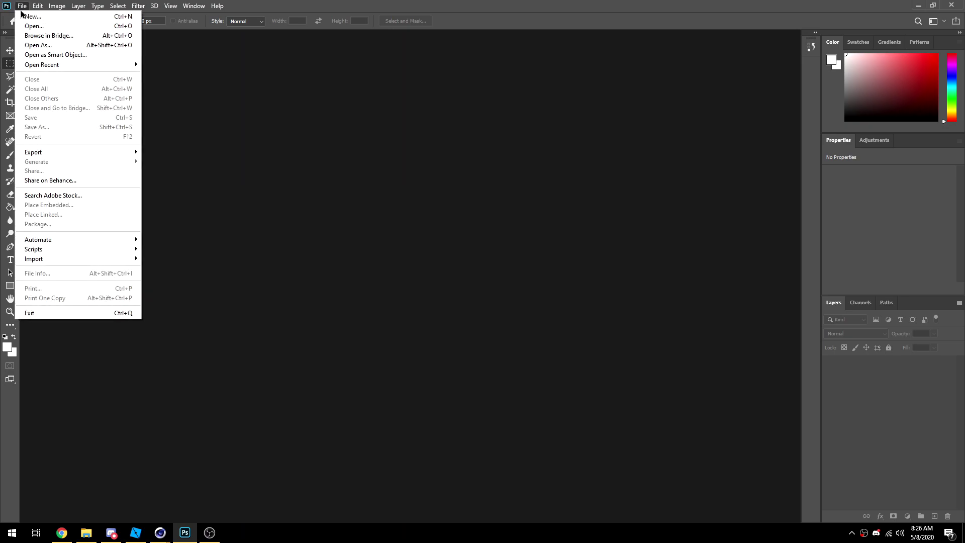
left_click(30, 17)
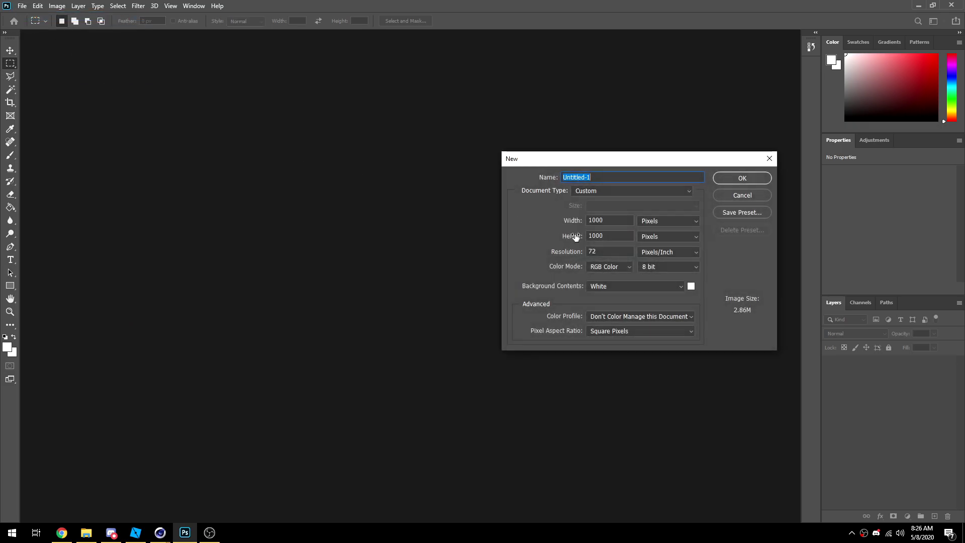
left_click_drag(578, 153, 451, 125)
double_click(474, 191)
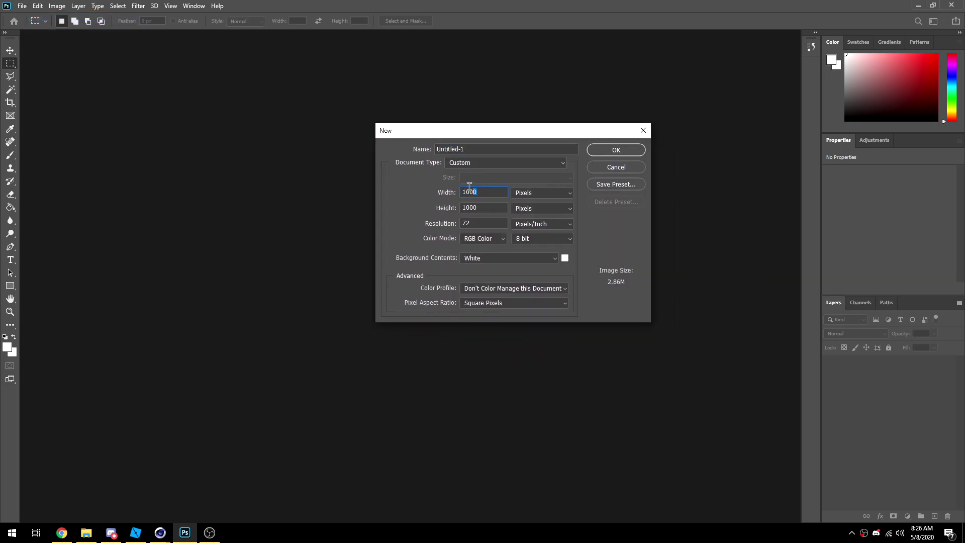
key("Tab")
double_click(499, 220)
left_click(615, 150)
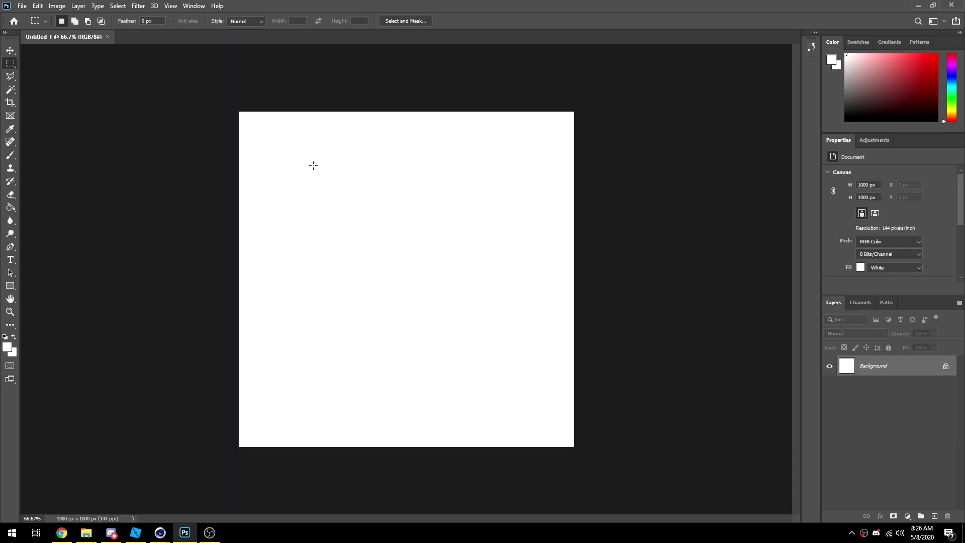
left_click(947, 365)
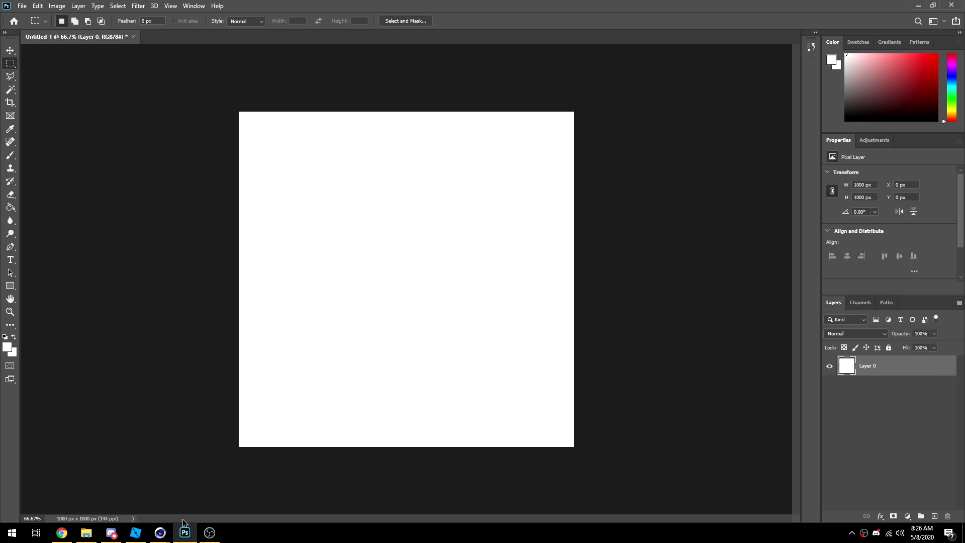
Step: Place Render.png from the Desktop folder on the canvas, scaled to about 151% and positioned to frame the character's upper body
left_click(86, 532)
left_click(133, 306)
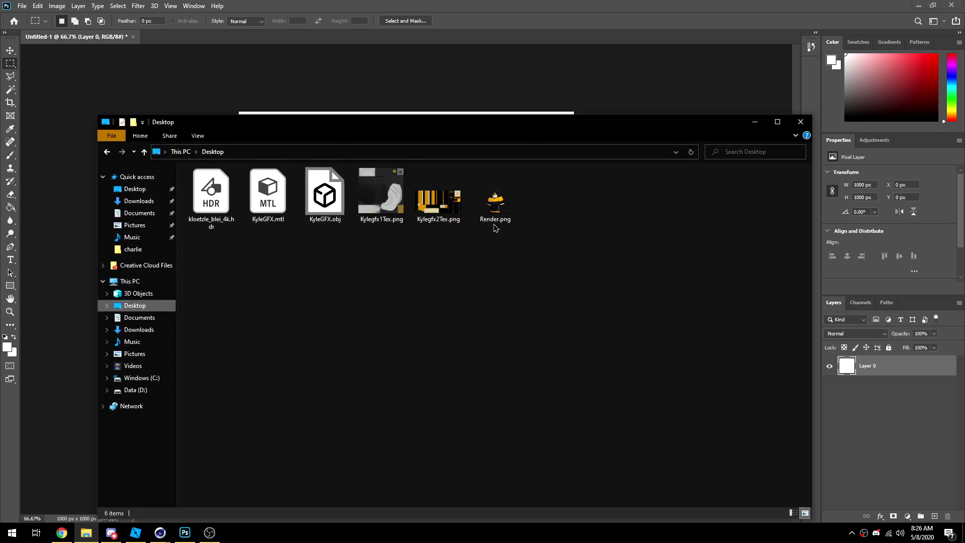
left_click_drag(430, 129, 595, 147)
left_click_drag(664, 221, 558, 123)
left_click_drag(361, 236, 232, 157)
left_click_drag(462, 302, 930, 498)
left_click_drag(525, 357, 564, 435)
left_click_drag(170, 190, 5, 93)
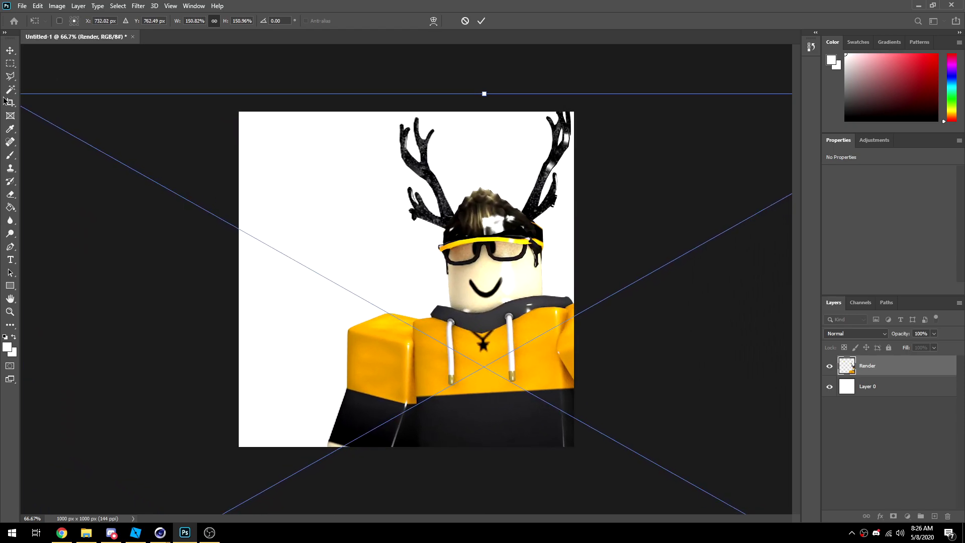
left_click_drag(500, 367, 408, 346)
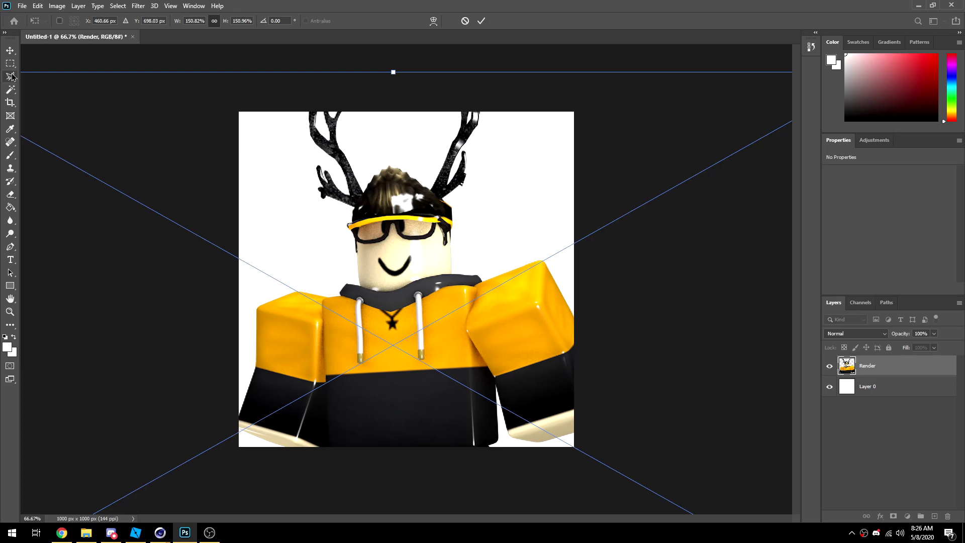
key("Return")
left_click(10, 63)
Step: Apply a Brightness/Contrast adjustment to the Render layer with Use Legacy enabled and contrast 15
left_click(57, 6)
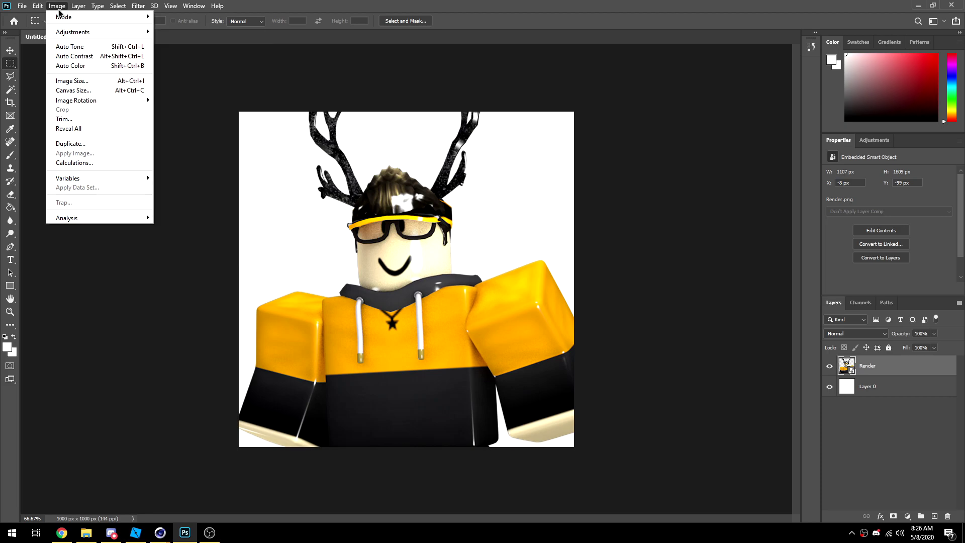
mouse_move(72, 33)
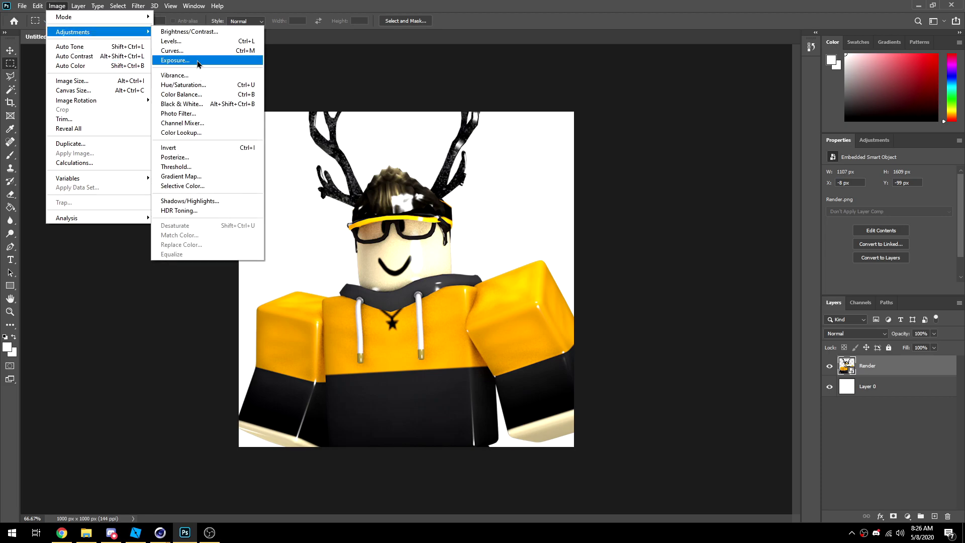
left_click(189, 32)
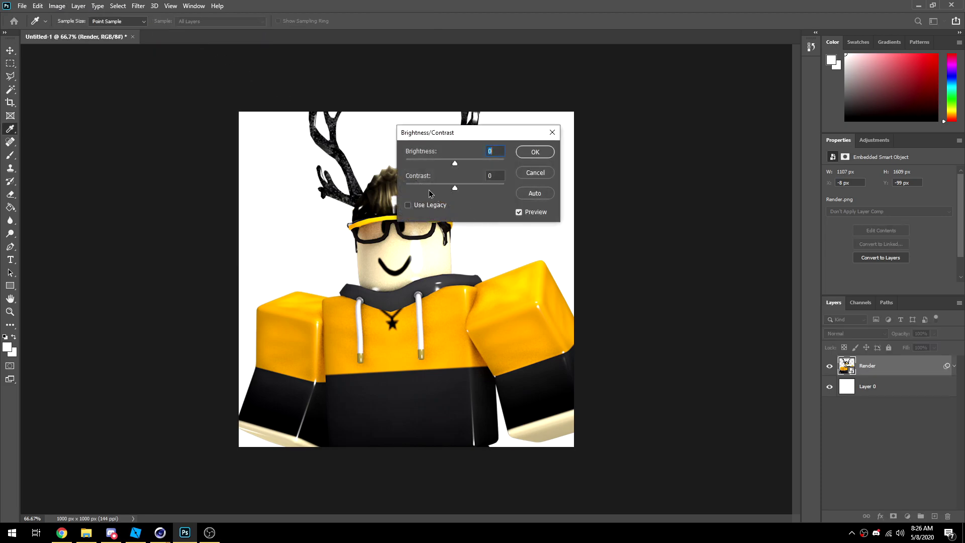
left_click(409, 206)
left_click_drag(456, 189, 463, 188)
left_click_drag(439, 135, 576, 160)
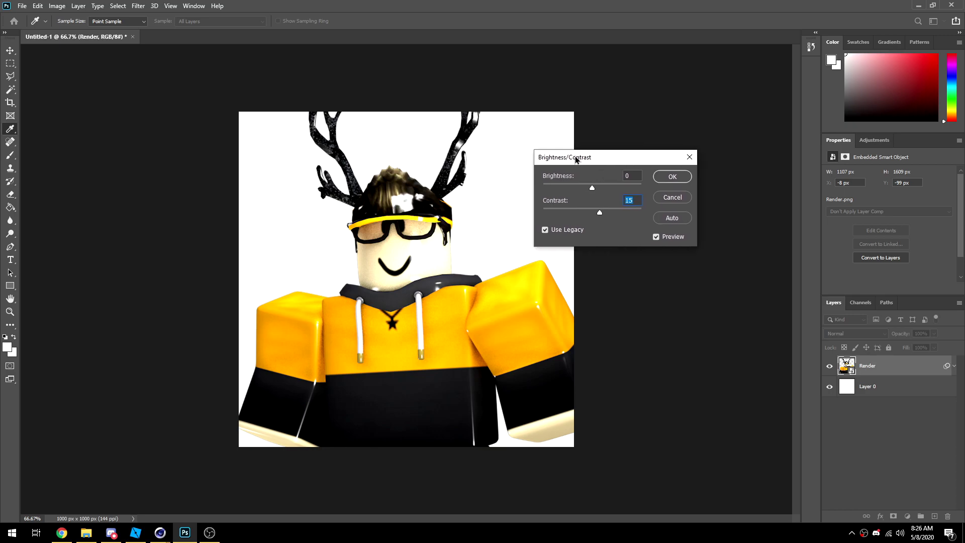
left_click(595, 189)
left_click(671, 180)
key("m")
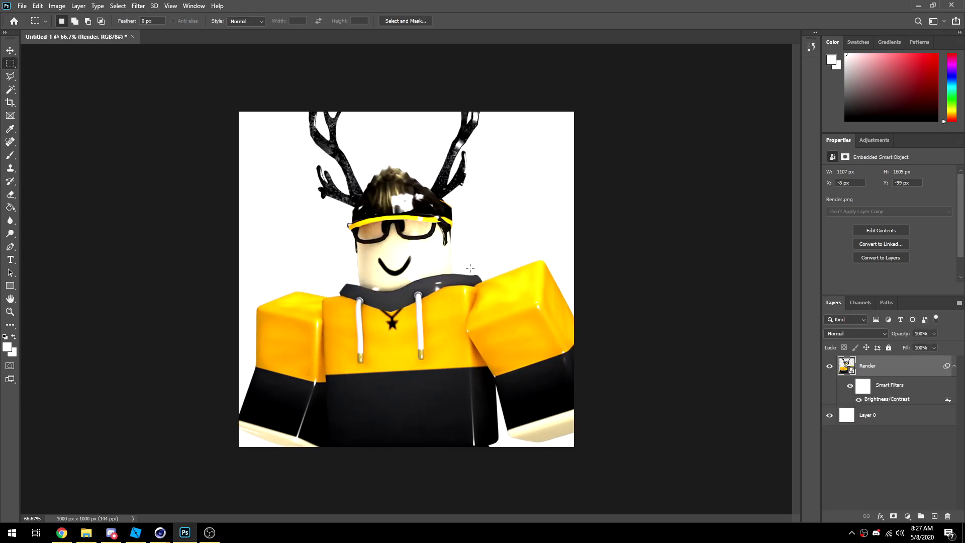
Step: Hide the Render layer and fill Layer 0 with the orange color ffa500
left_click(896, 423)
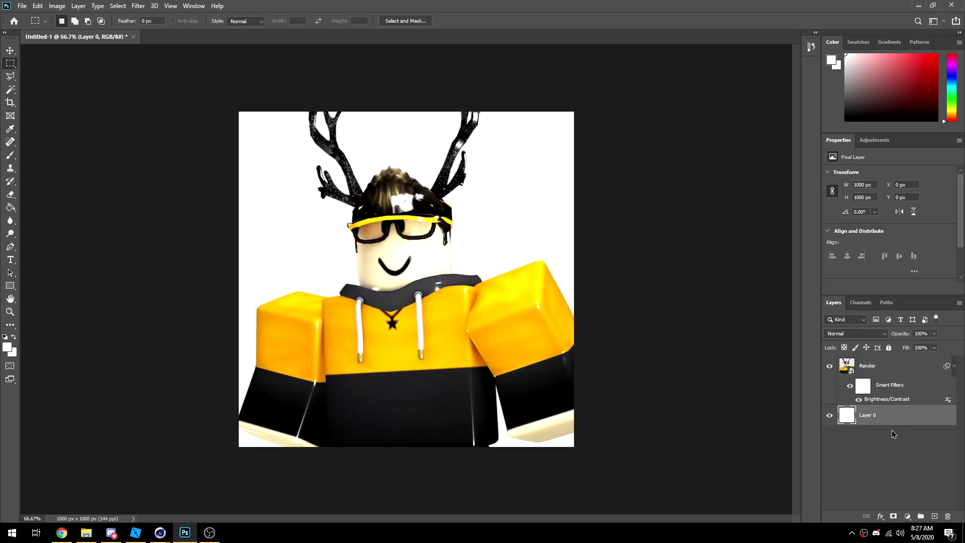
left_click(833, 368)
left_click(831, 367)
left_click(830, 366)
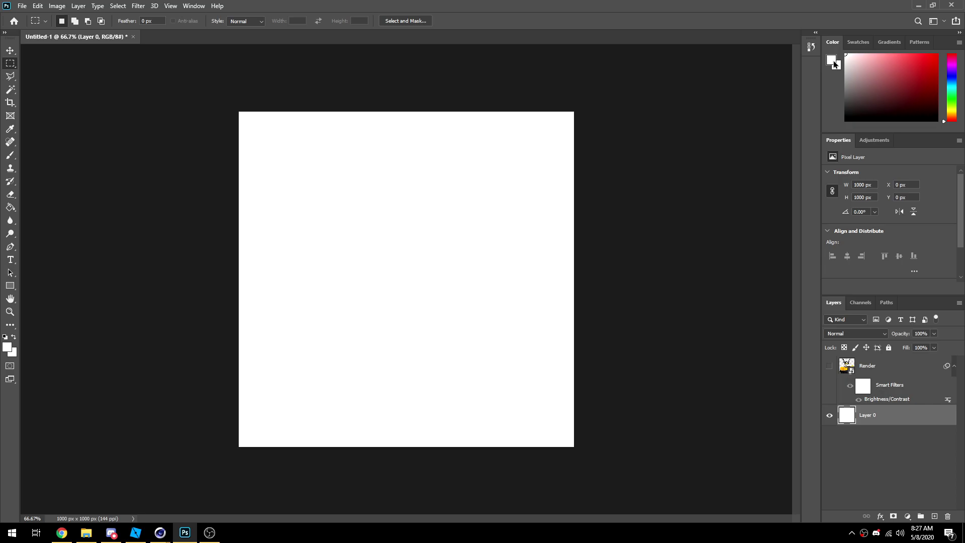
left_click(833, 60)
type("00ffa5")
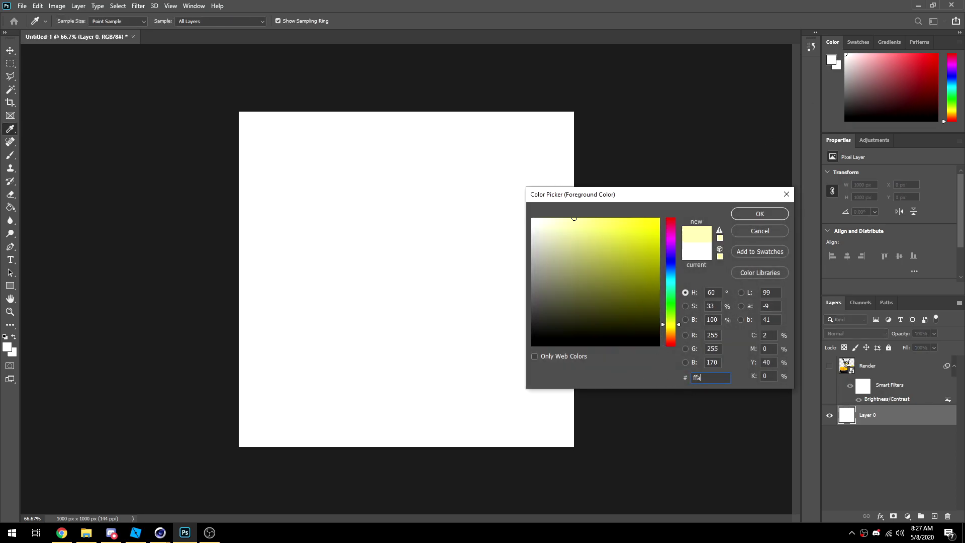
type("00")
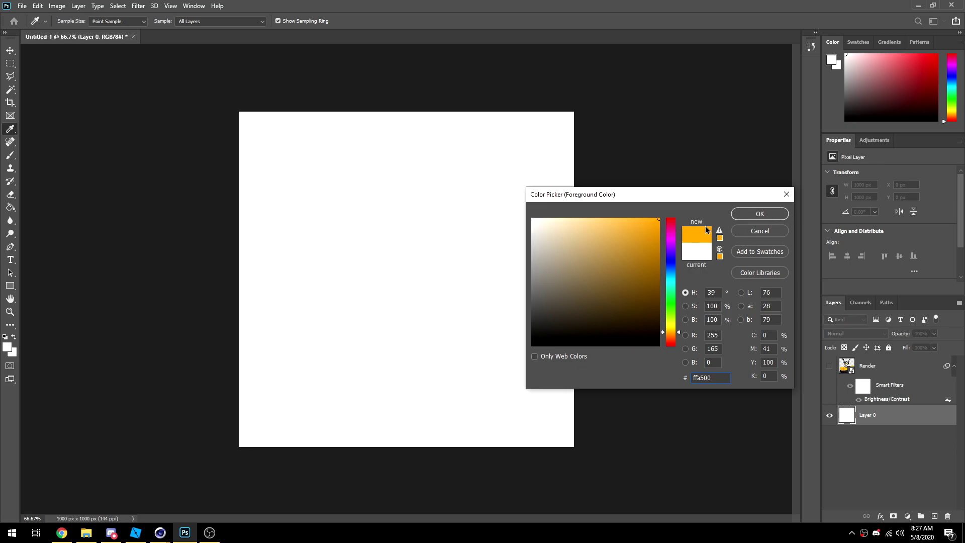
left_click(746, 213)
key("g")
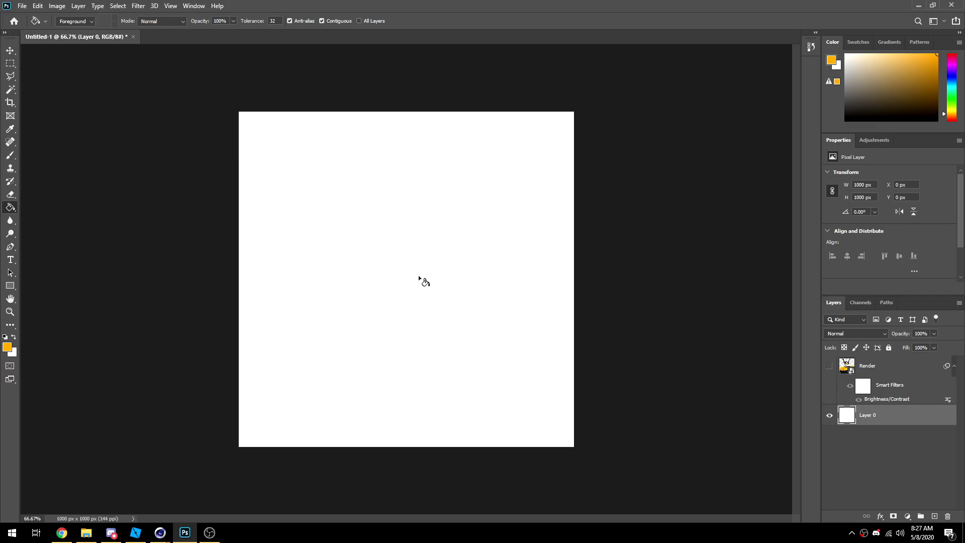
left_click(420, 282)
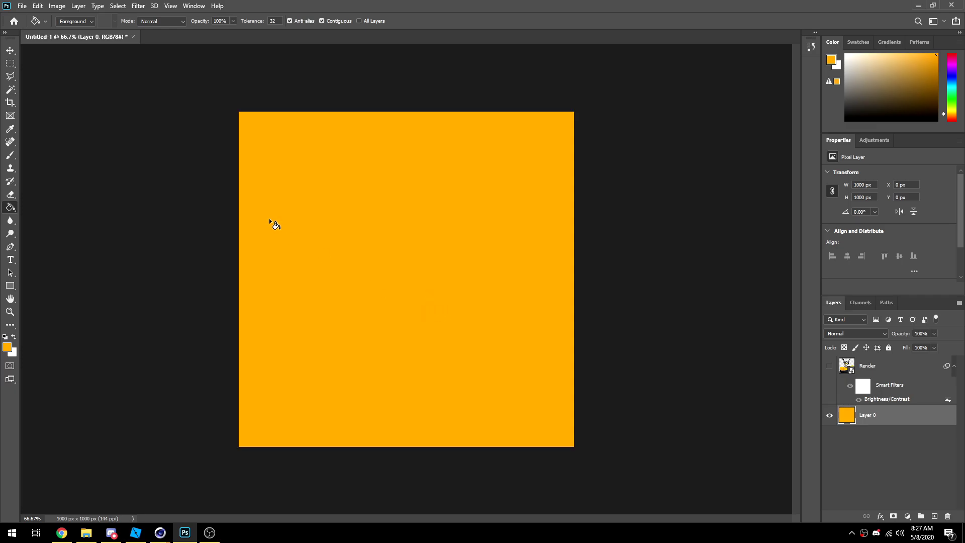
Step: Briefly show the Render layer against the orange background, and add an empty layer above Layer 0
left_click(830, 366)
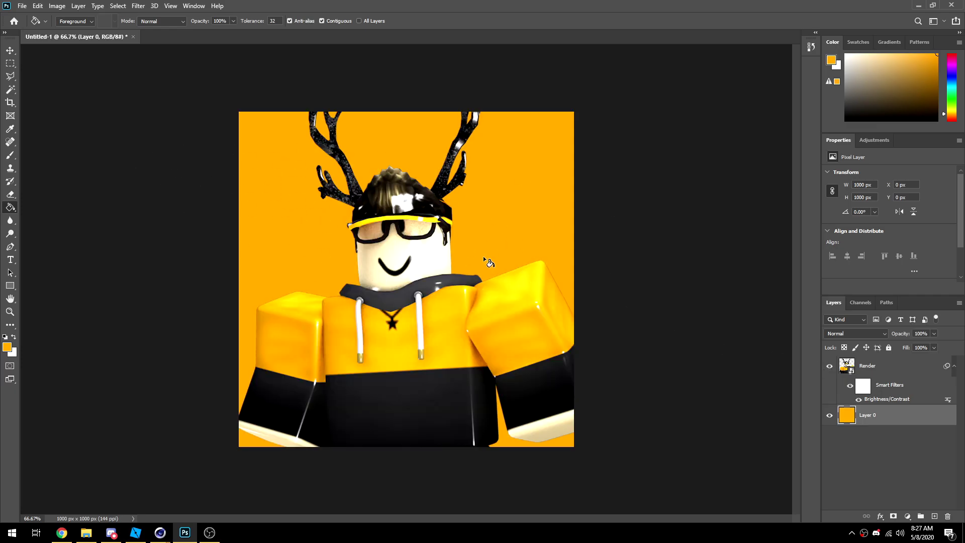
left_click(829, 367)
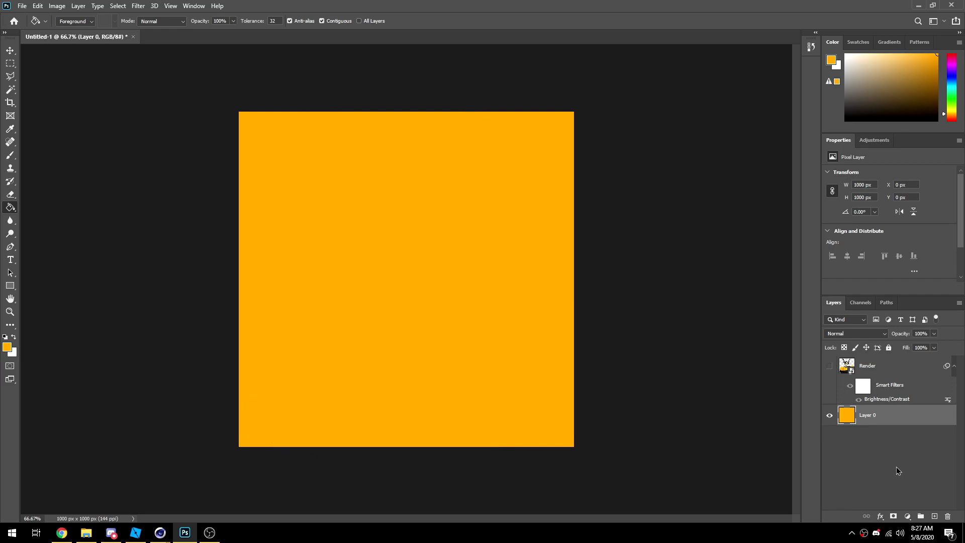
left_click(934, 516)
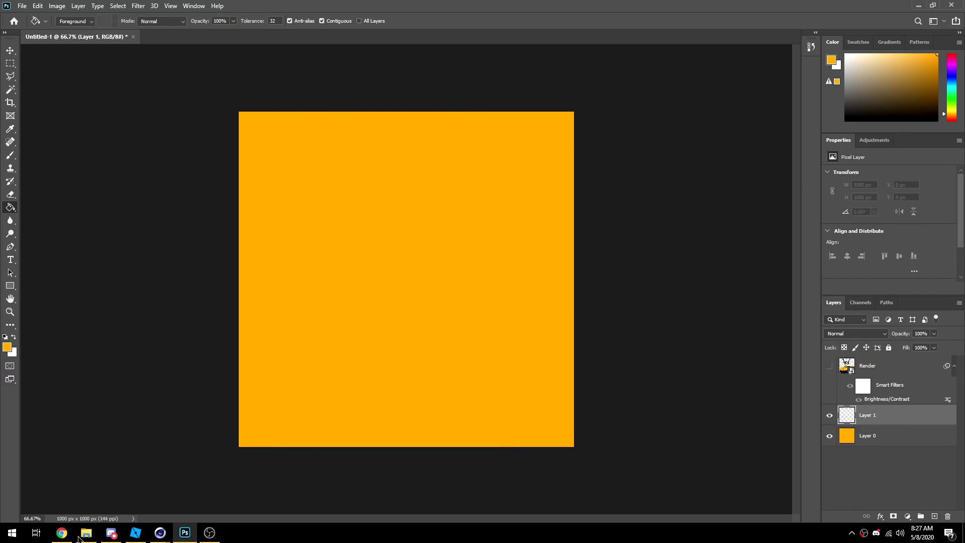
Step: Search Google Images for "spiral effect photoshop" in a new Chrome tab and look through the pictures
left_click(61, 532)
left_click(256, 9)
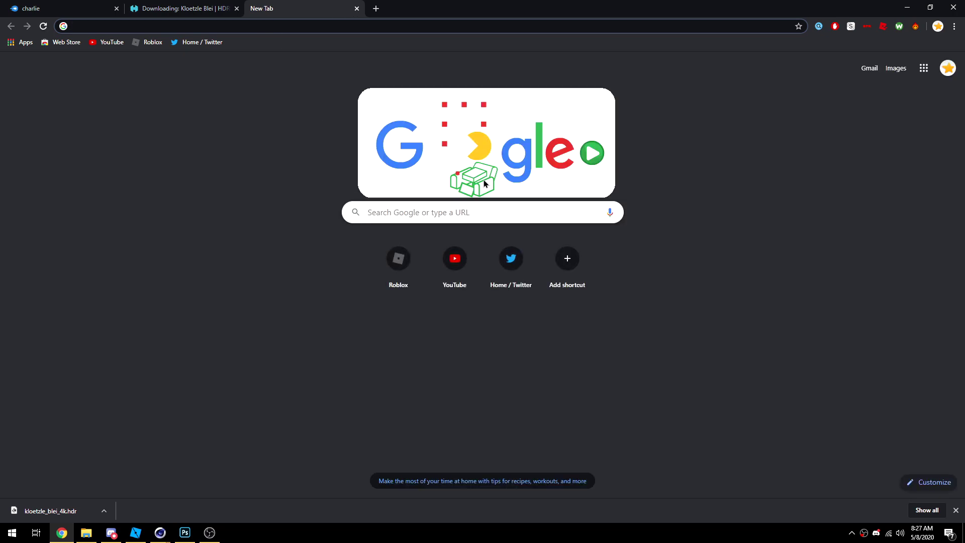
type("spiral efef")
key("BackSpace")
key("BackSpace")
type("fect photosh")
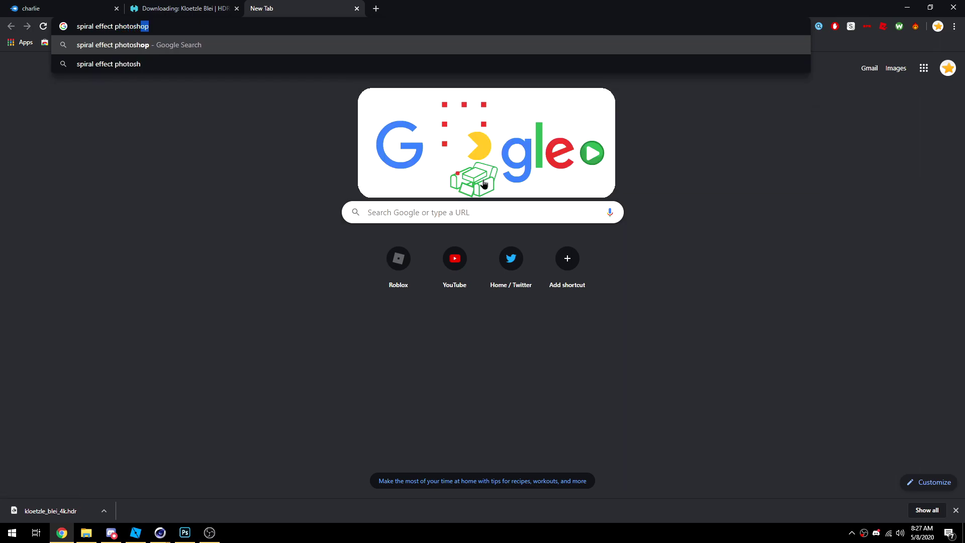
key("Return")
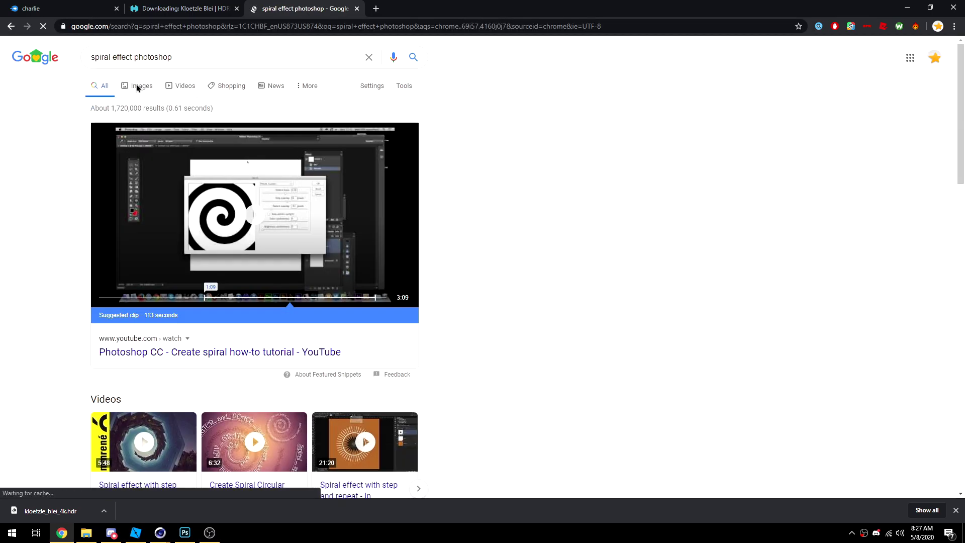
left_click(141, 86)
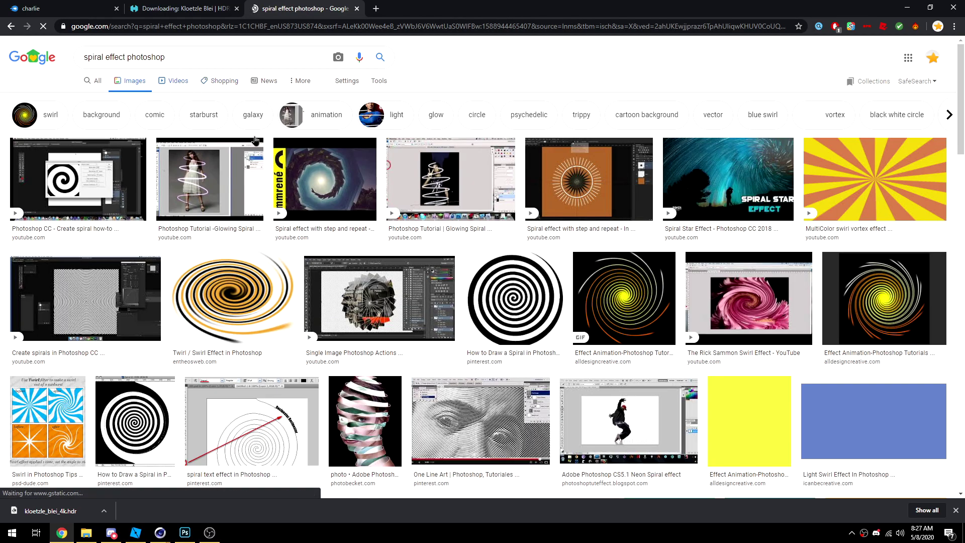
scroll(297, 188, "down", 2)
scroll(297, 188, "down", 2)
scroll(296, 189, "up", 5)
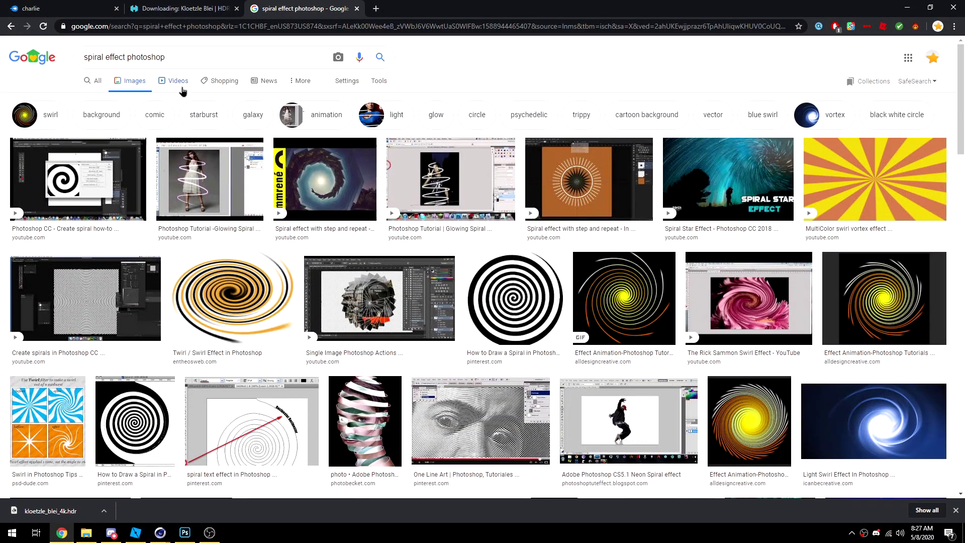
Step: Download the yellow and orange starburst picture from the "MultiColor swirl vortex effect" result
left_click(849, 168)
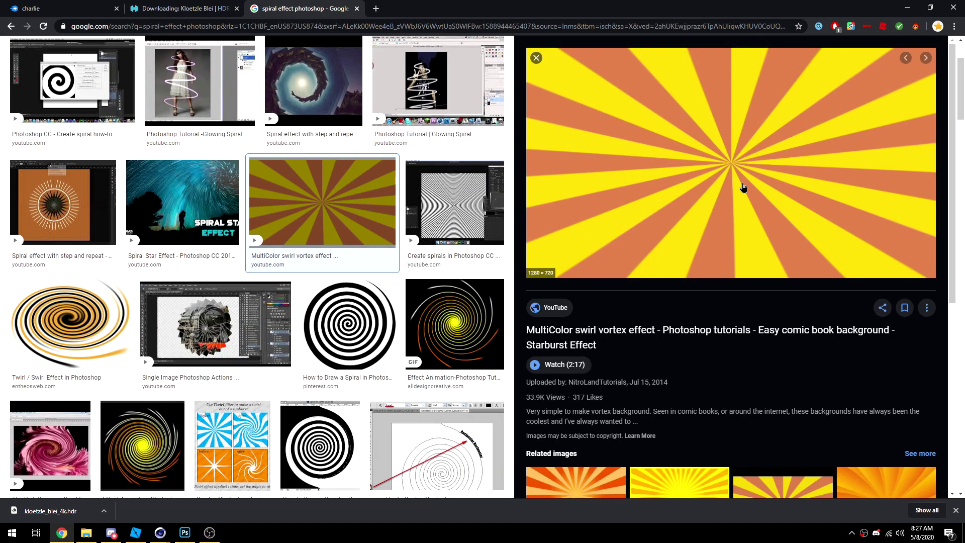
right_click(700, 174)
left_click(754, 265)
key("Return")
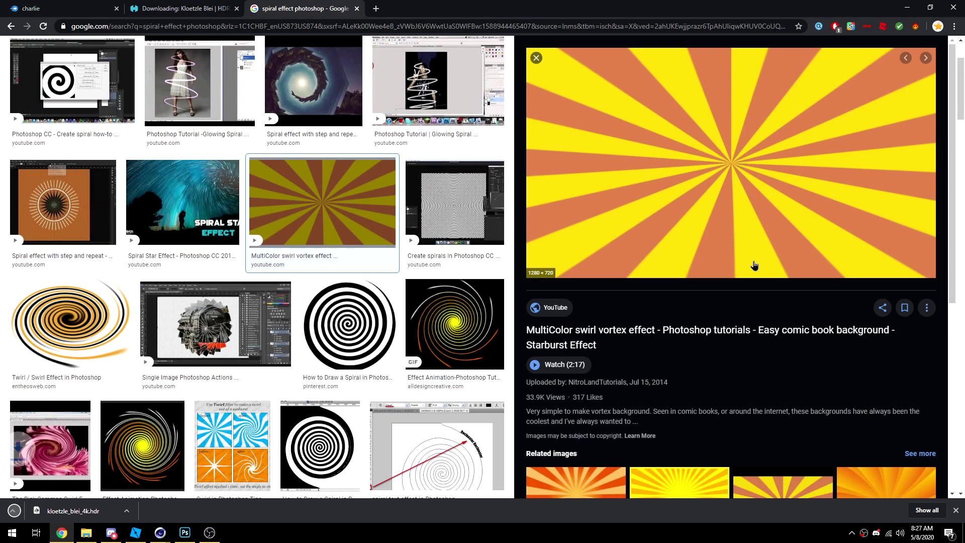
Step: Place the downloaded maxresdefault.jpg in the Photoshop document and scale it to 1930 × 1086 px so it covers the canvas
left_click_drag(48, 511, 273, 363)
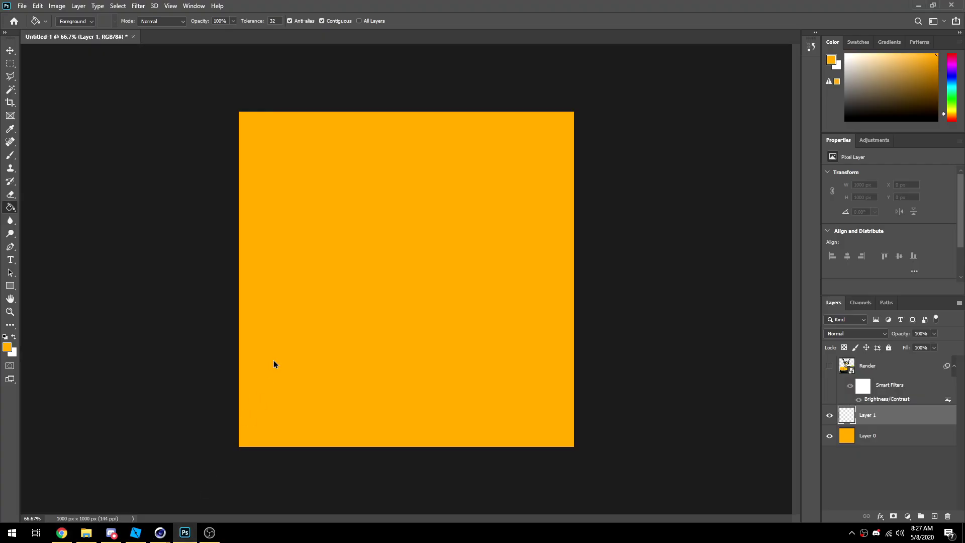
left_click_drag(451, 288, 451, 288)
left_click_drag(696, 413, 556, 334)
left_click_drag(642, 409, 752, 458)
left_click_drag(659, 419, 643, 409)
key("Return")
Step: Reposition the starburst layer at X -453 px, Y -43 px so its rays radiate from near the canvas centre
left_click(9, 51)
key("ctrl+t")
mouse_move(494, 245)
left_mouse_down()
mouse_move(496, 237)
mouse_move(495, 246)
left_mouse_up()
key("Return")
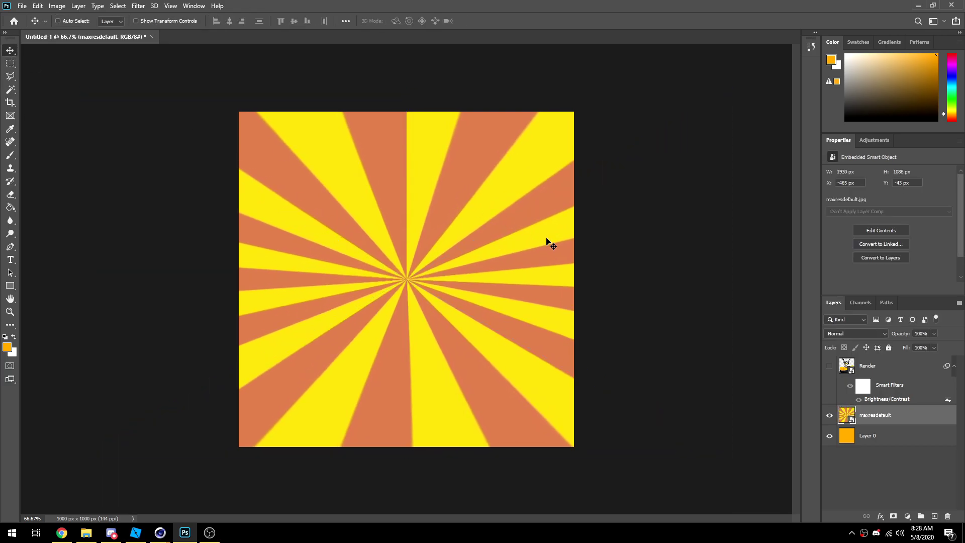
key("ctrl+t")
left_click_drag(572, 245, 576, 246)
left_click(11, 65)
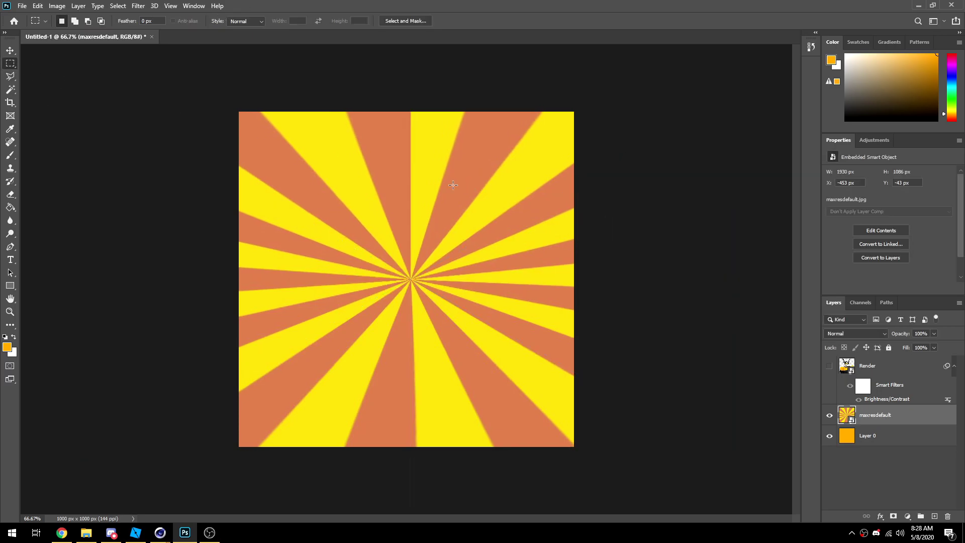
Step: Set the starburst layer's blend mode to Overlay and its opacity to 45%
left_click(856, 335)
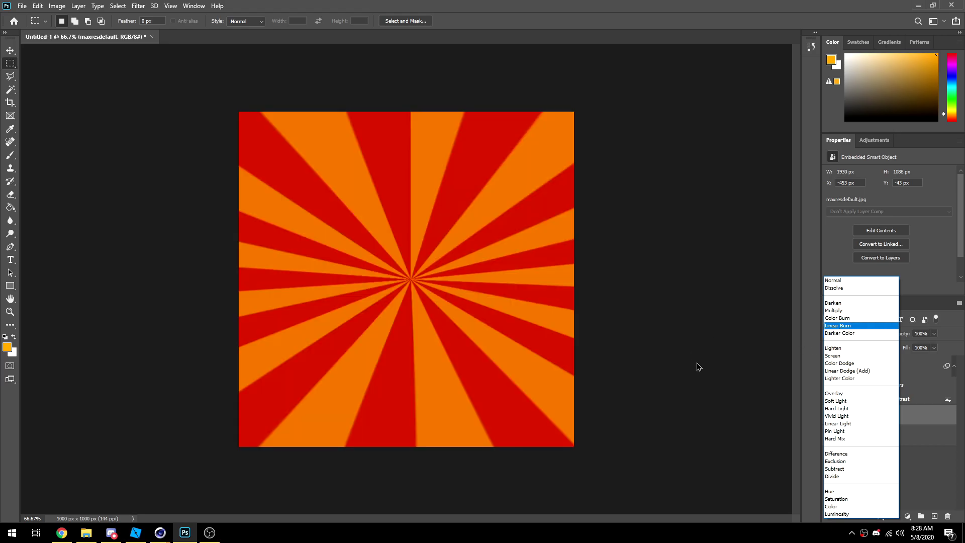
left_click(852, 335)
left_click(853, 335)
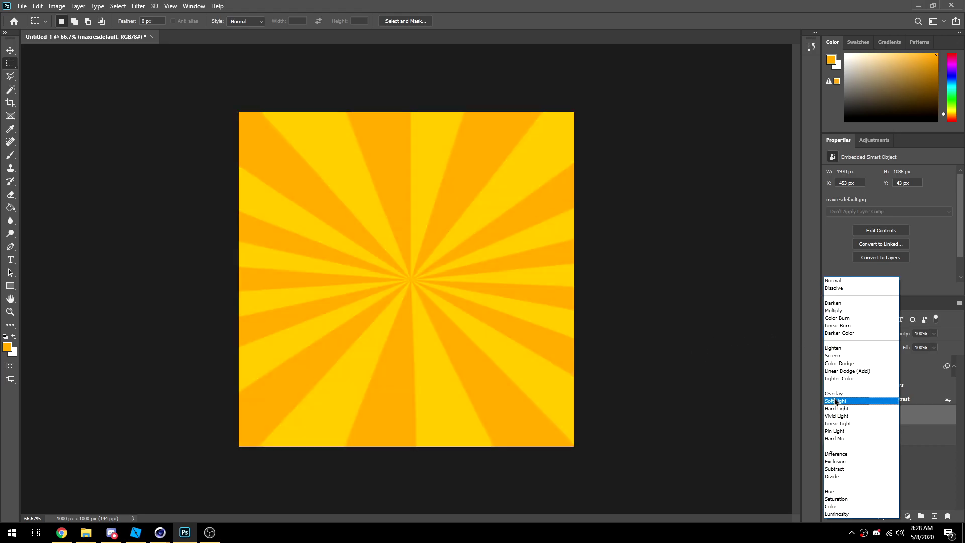
left_click(834, 394)
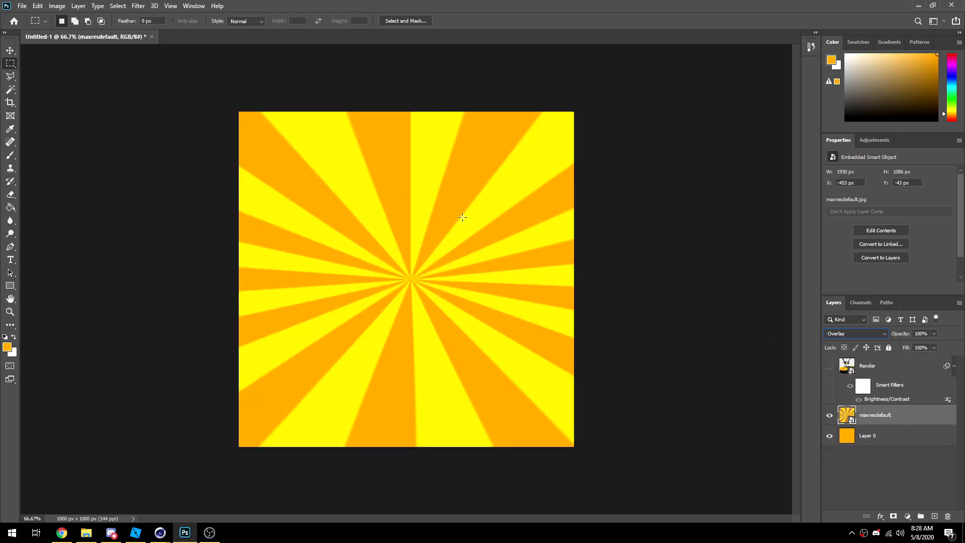
left_click(934, 333)
left_click(921, 345)
left_click_drag(921, 345, 903, 344)
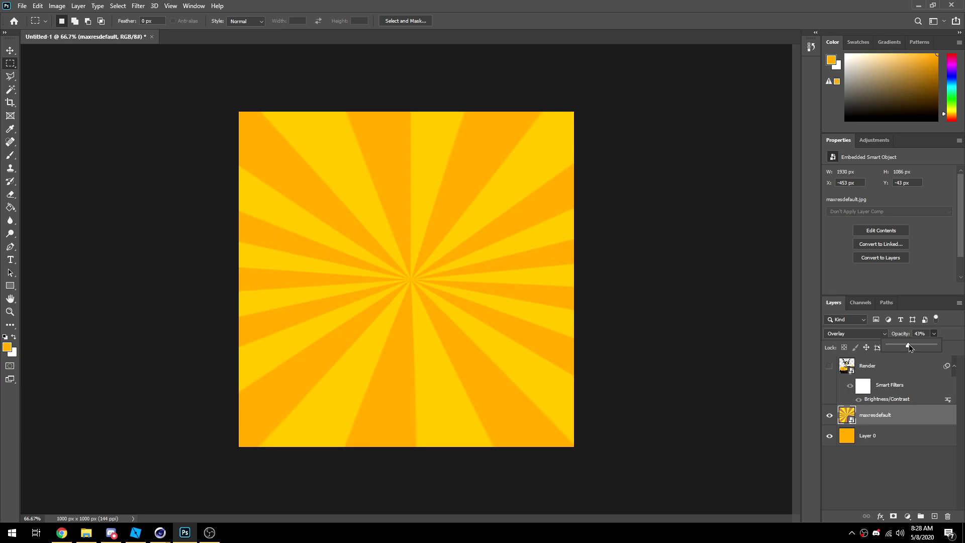
left_click_drag(910, 343, 910, 343)
left_click(669, 272)
Step: Make the Render layer visible again and check the character against the softened starburst background
left_click(829, 365)
scroll(576, 229, "down", 3, "alt")
scroll(576, 229, "up", 3, "alt")
scroll(576, 227, "up", 2, "alt")
scroll(575, 225, "down", 2, "alt")
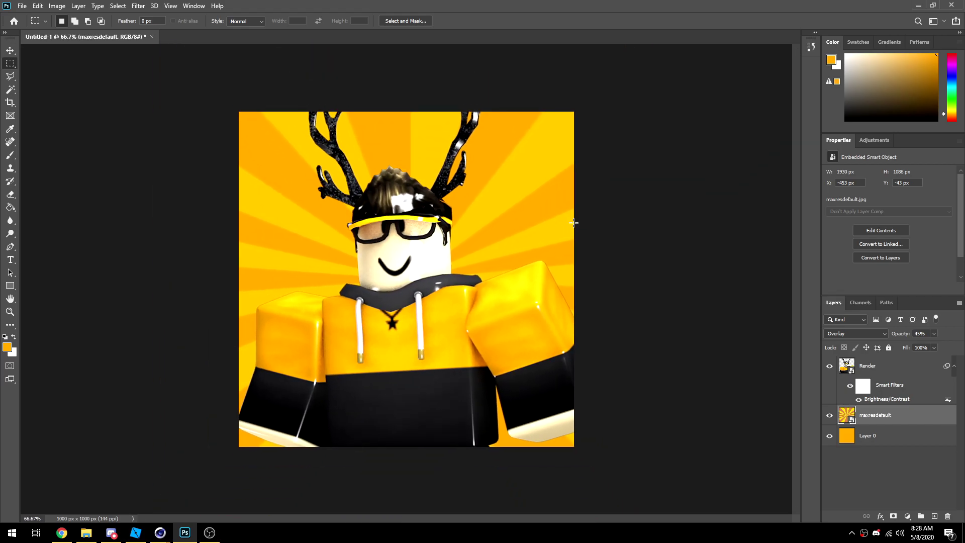
double_click(889, 378)
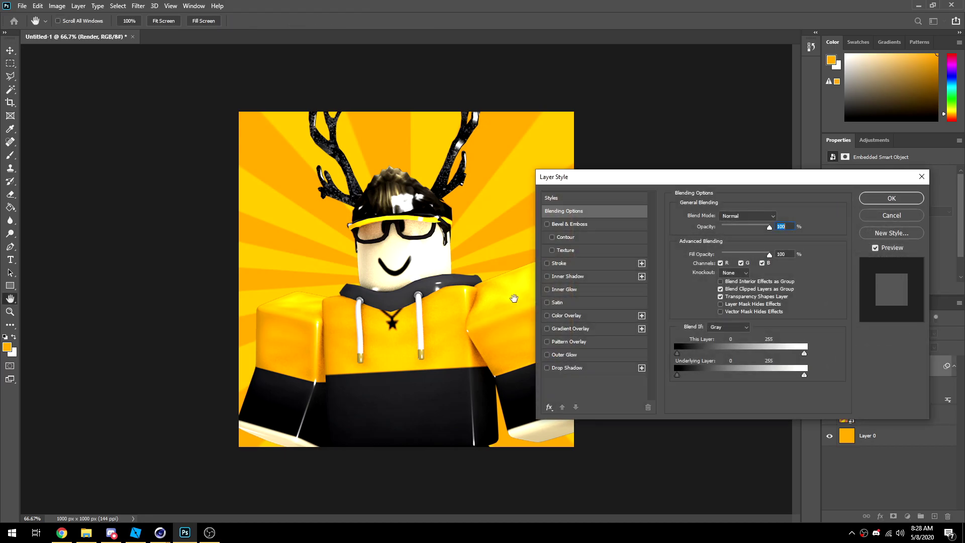
left_click(548, 355)
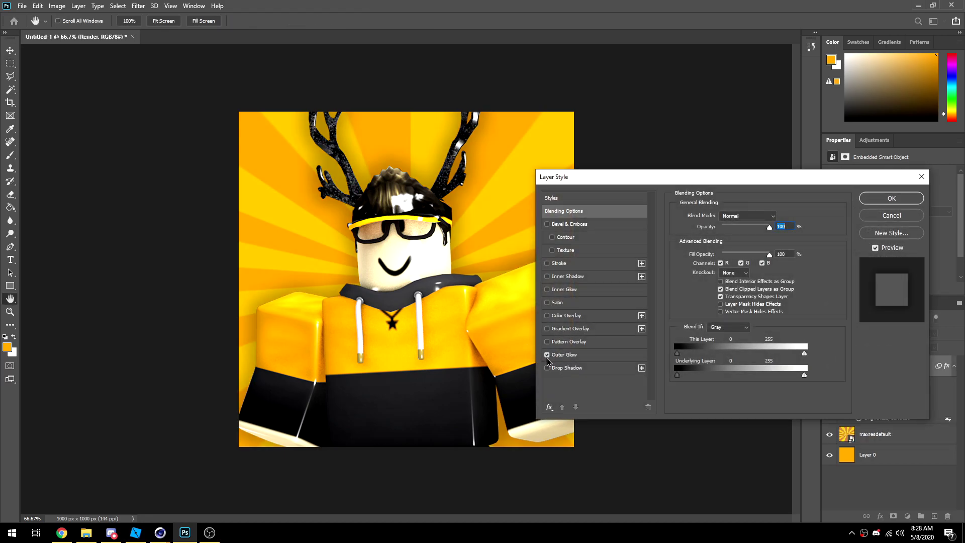
left_click(547, 355)
left_click(879, 201)
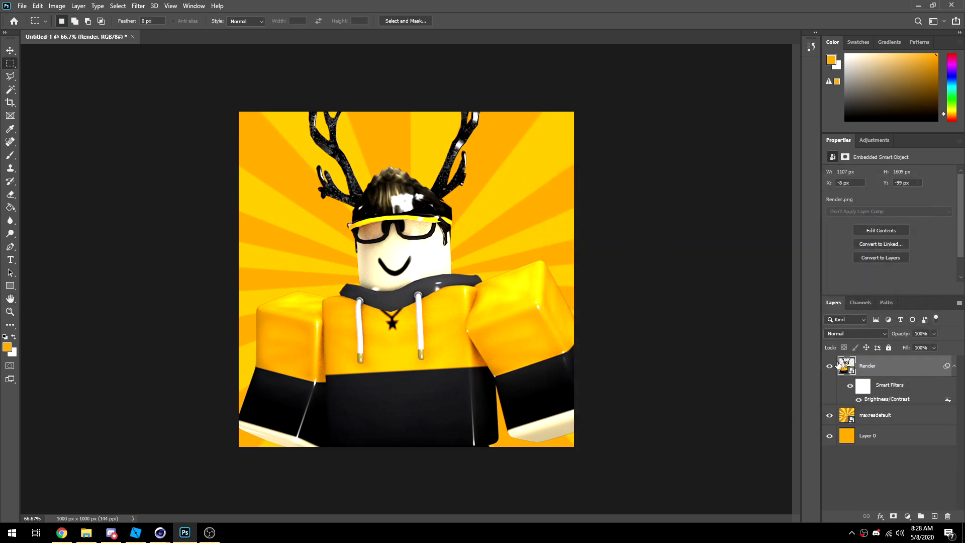
Step: Add an Outer Glow effect to the Render layer in white (ffffff) with 40% opacity
double_click(903, 371)
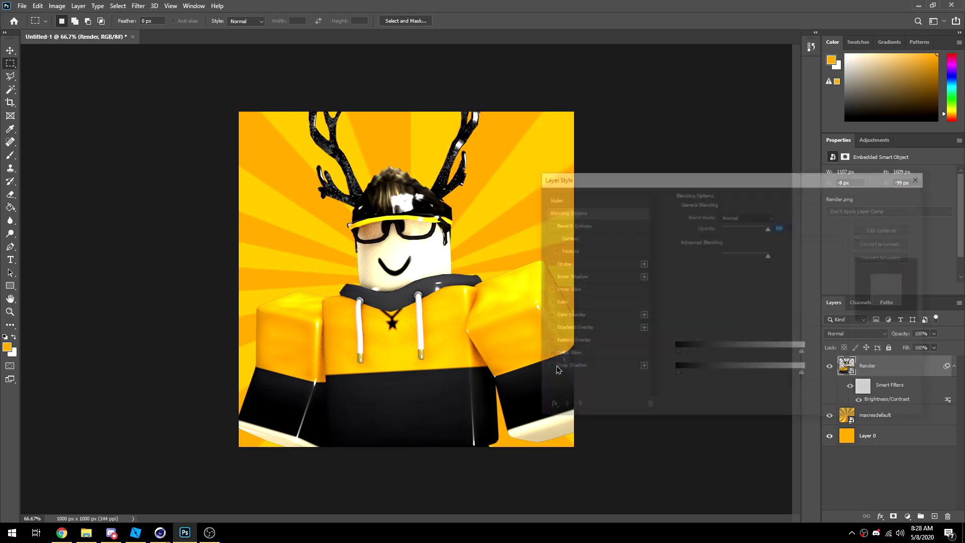
left_click(547, 355)
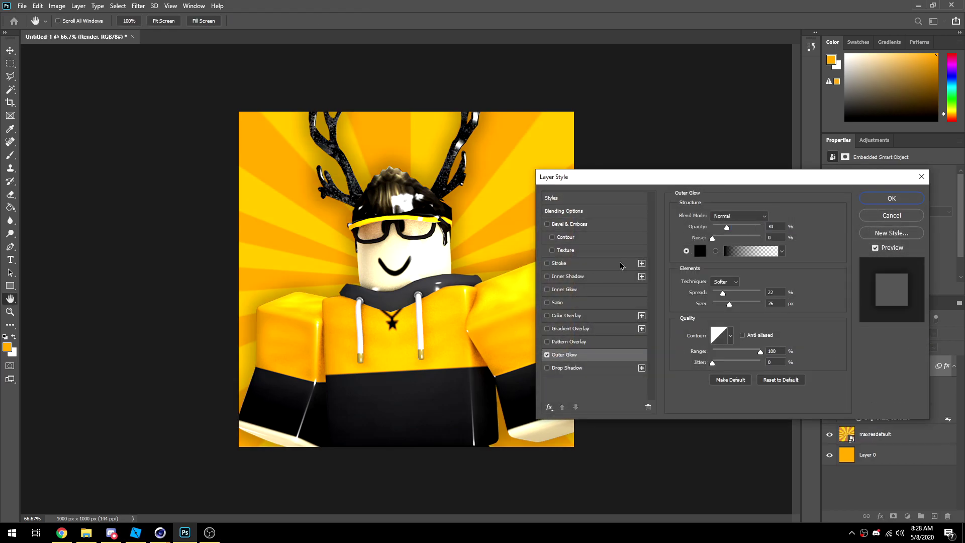
left_click(697, 253)
left_click_drag(593, 252, 405, 137)
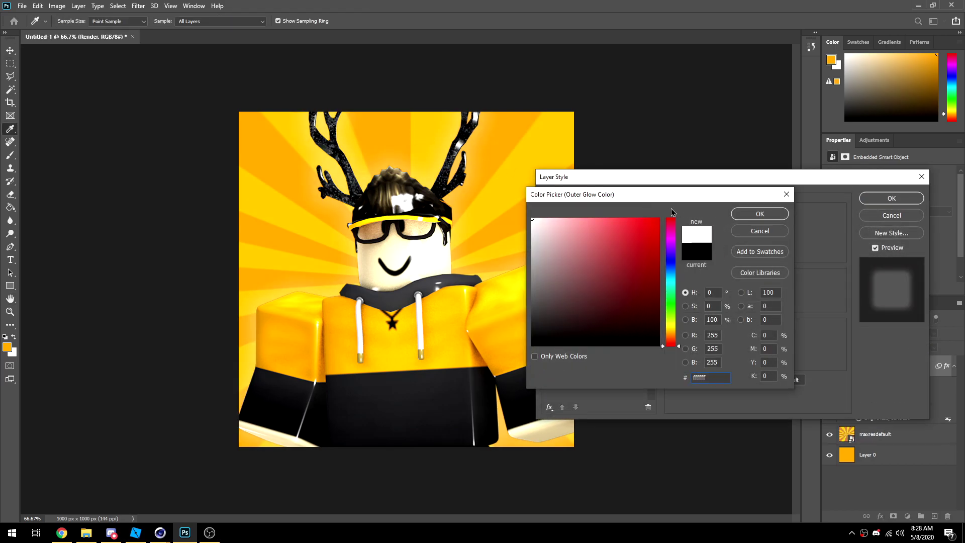
left_click(750, 214)
Step: Add a white Inner Glow to the Render layer with size 21 px, Overlay blend mode and 72% opacity, and apply the layer style
left_click(547, 276)
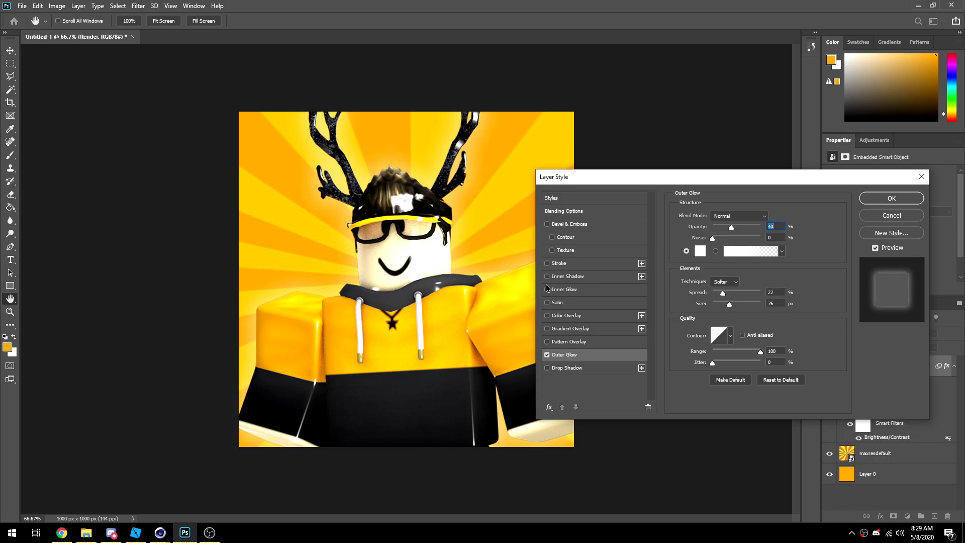
left_click(547, 276)
left_click(556, 290)
left_click_drag(712, 314, 722, 316)
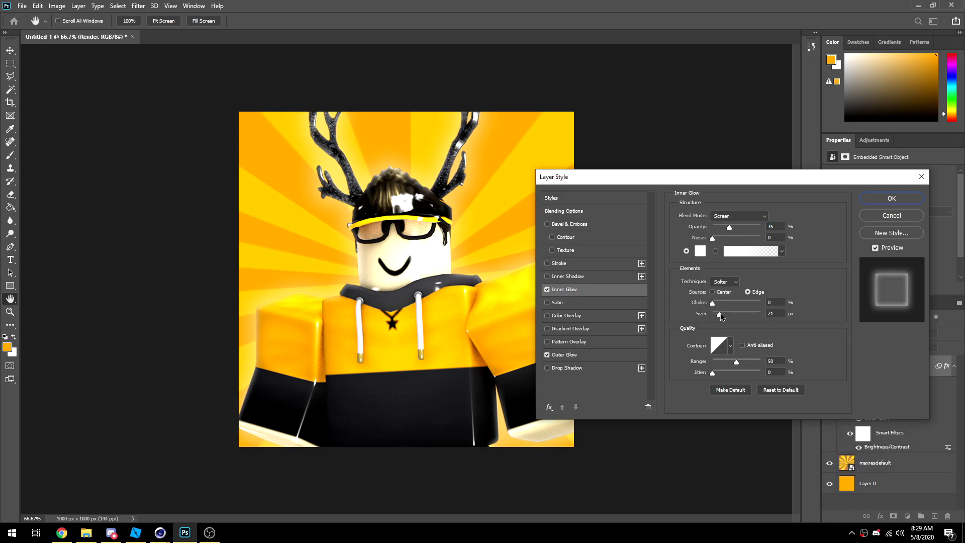
left_click(725, 217)
left_click(732, 339)
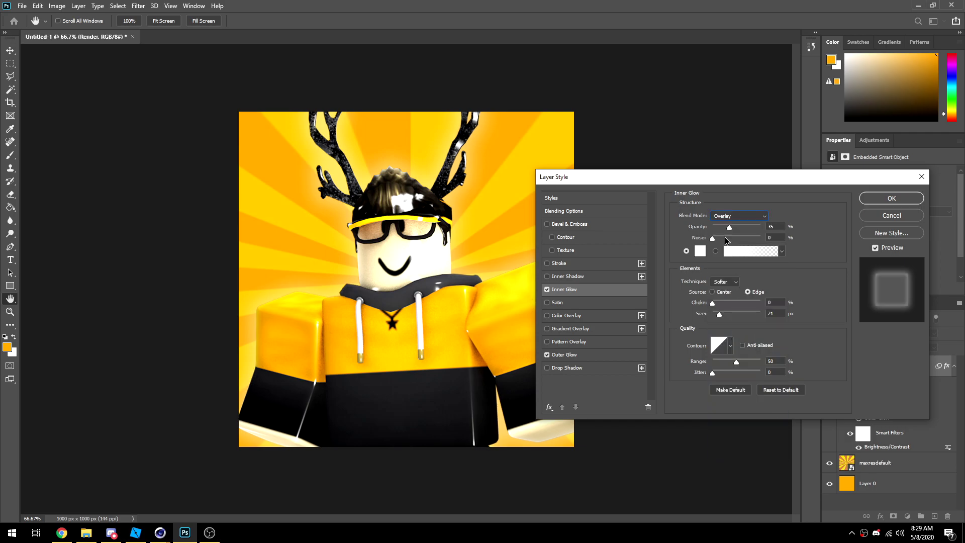
left_click_drag(729, 228, 763, 234)
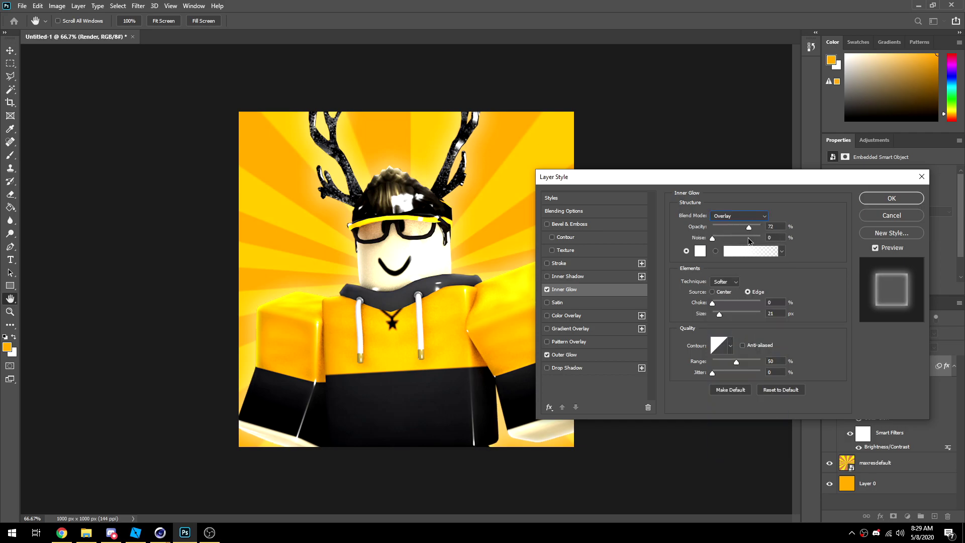
key("Return")
key("m")
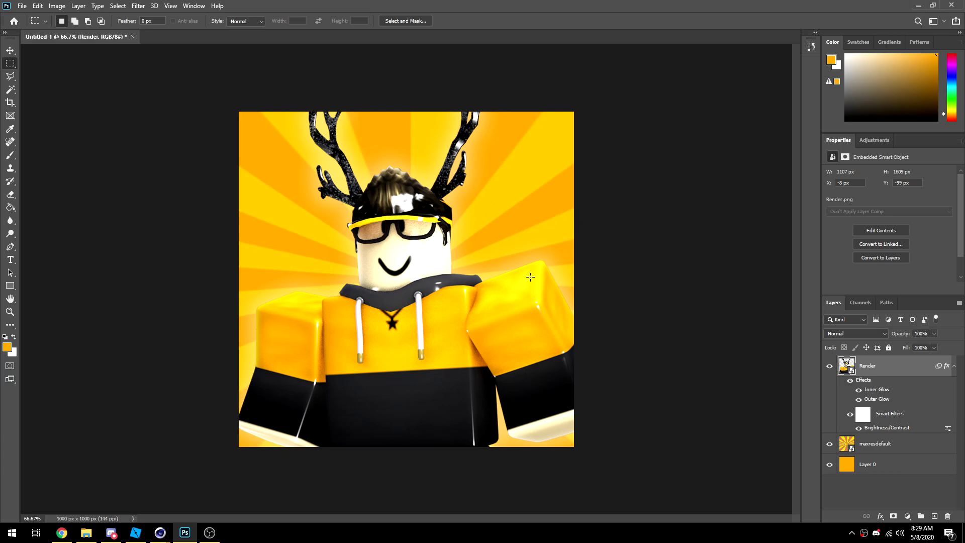
Step: Save the graphic on the computer's Desktop as a PNG named Logo, using the large file size option
left_click(22, 6)
left_click(52, 128)
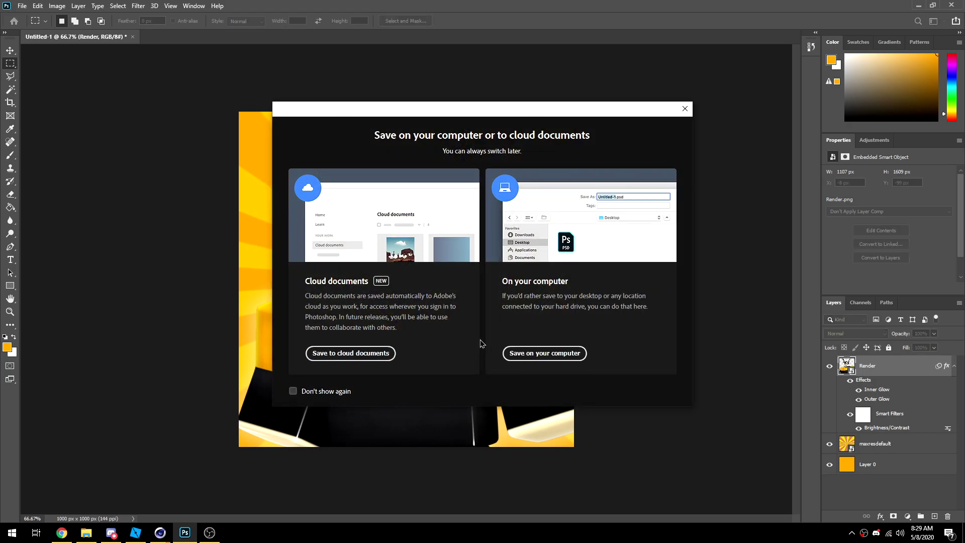
left_click(544, 353)
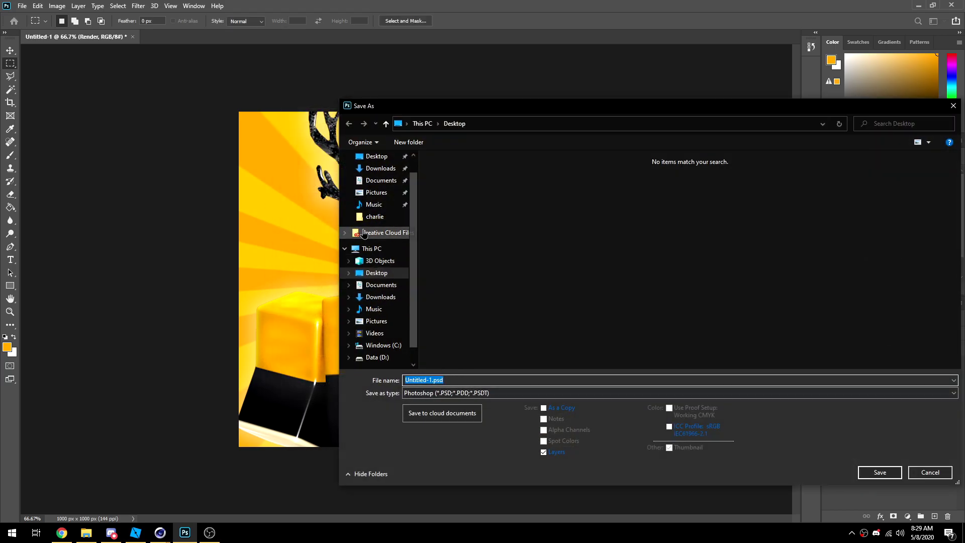
left_click(452, 393)
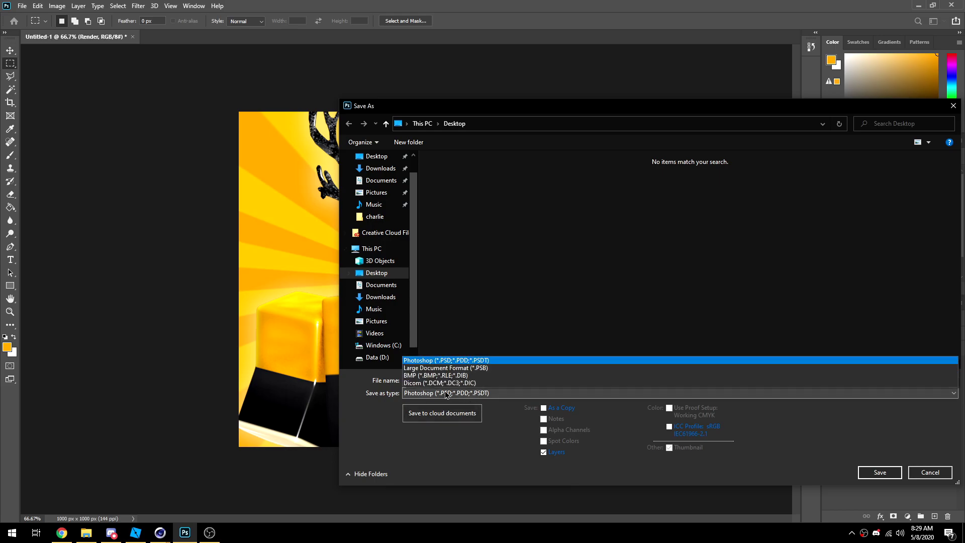
left_click(466, 358)
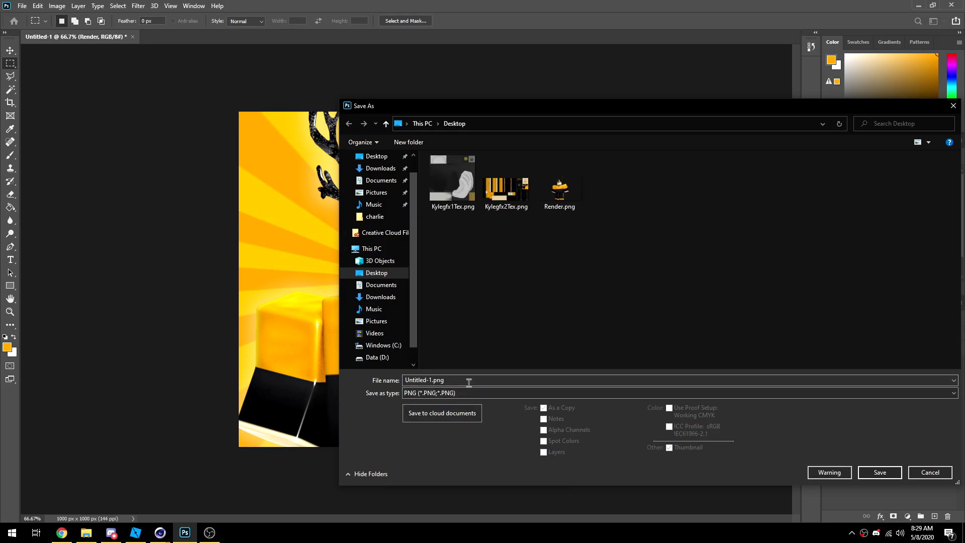
type("Loho")
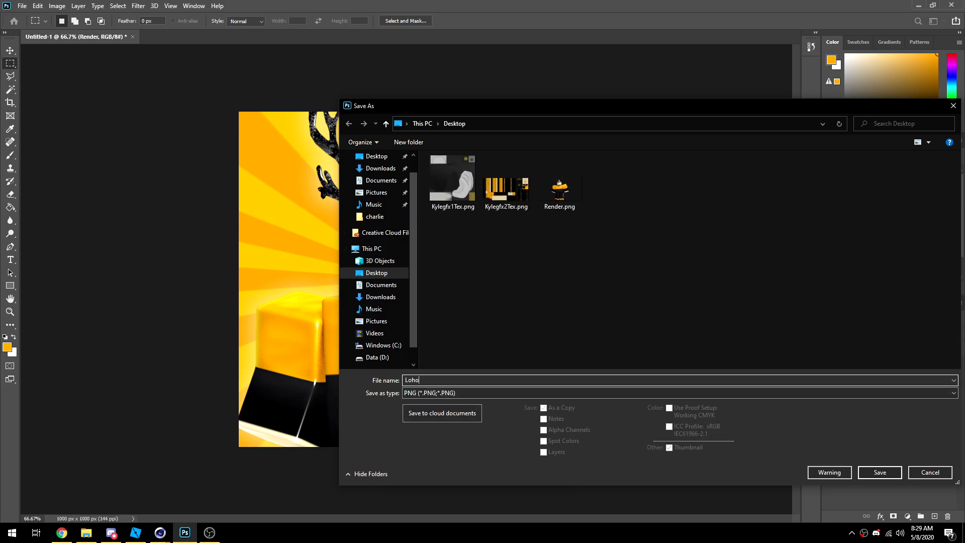
key("Return")
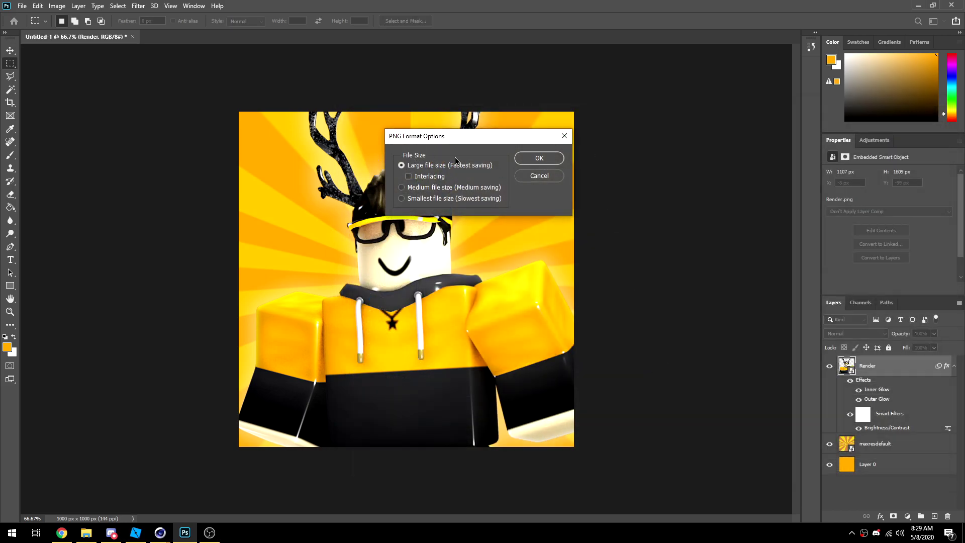
left_click(539, 158)
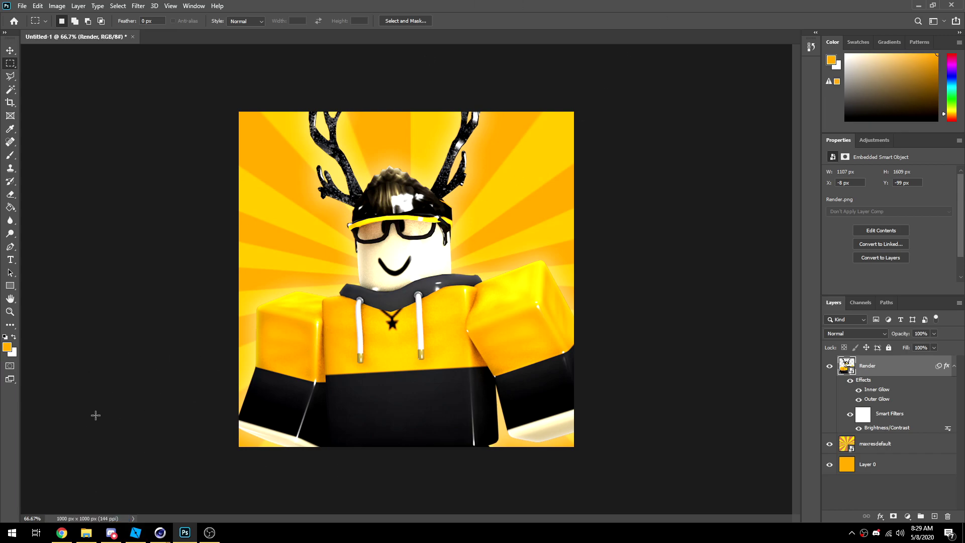
Step: Show the Windows desktop and open the saved Logo.png in the image viewer to check it
left_click(963, 532)
double_click(19, 424)
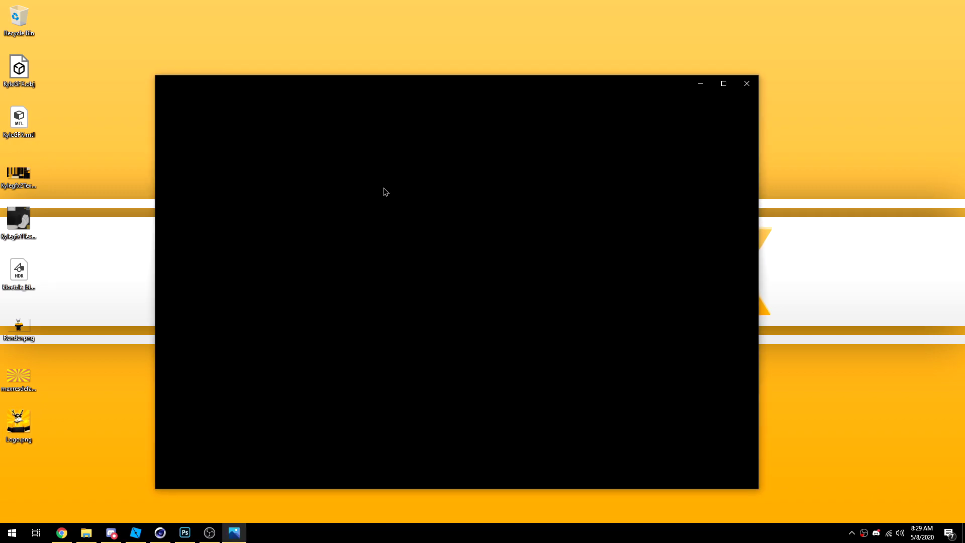
left_click_drag(416, 90, 415, 61)
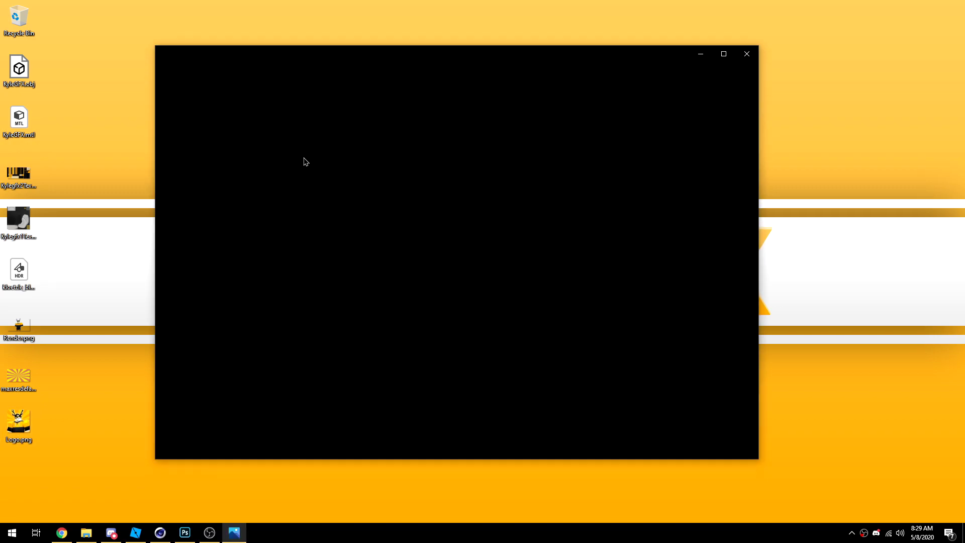